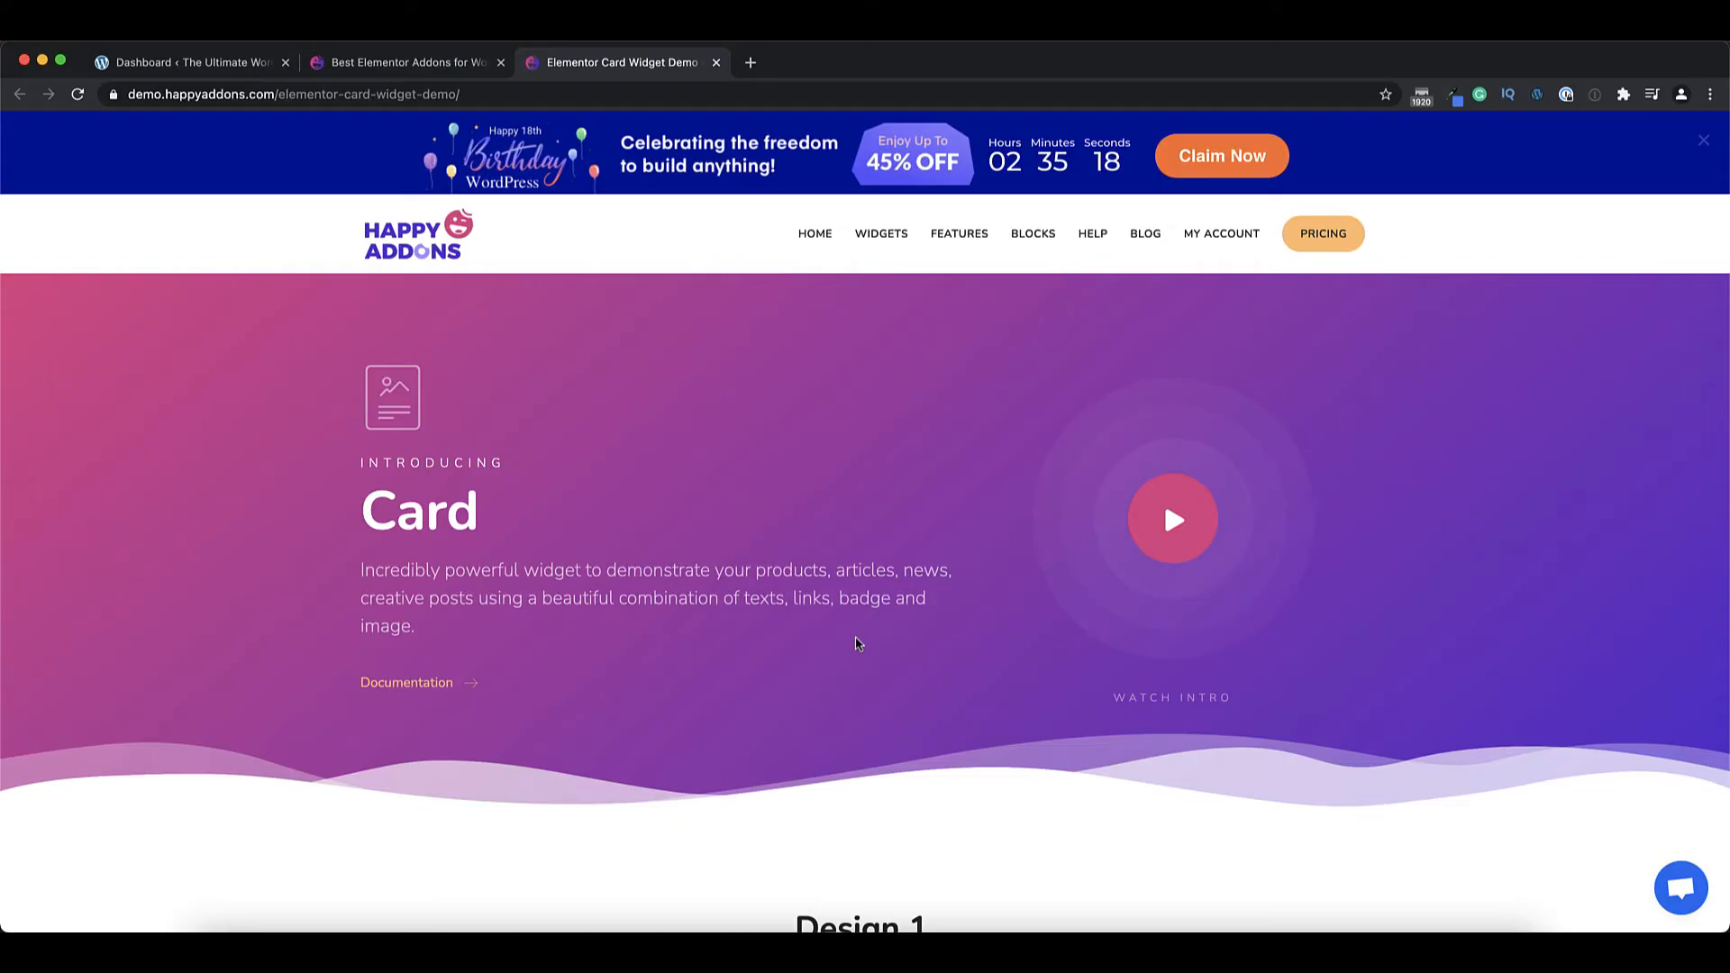
# Examine the card design examples on the Elementor Card Widget demo page.
pyautogui.scroll(-5, 856, 645)
pyautogui.scroll(-8, 856, 643)
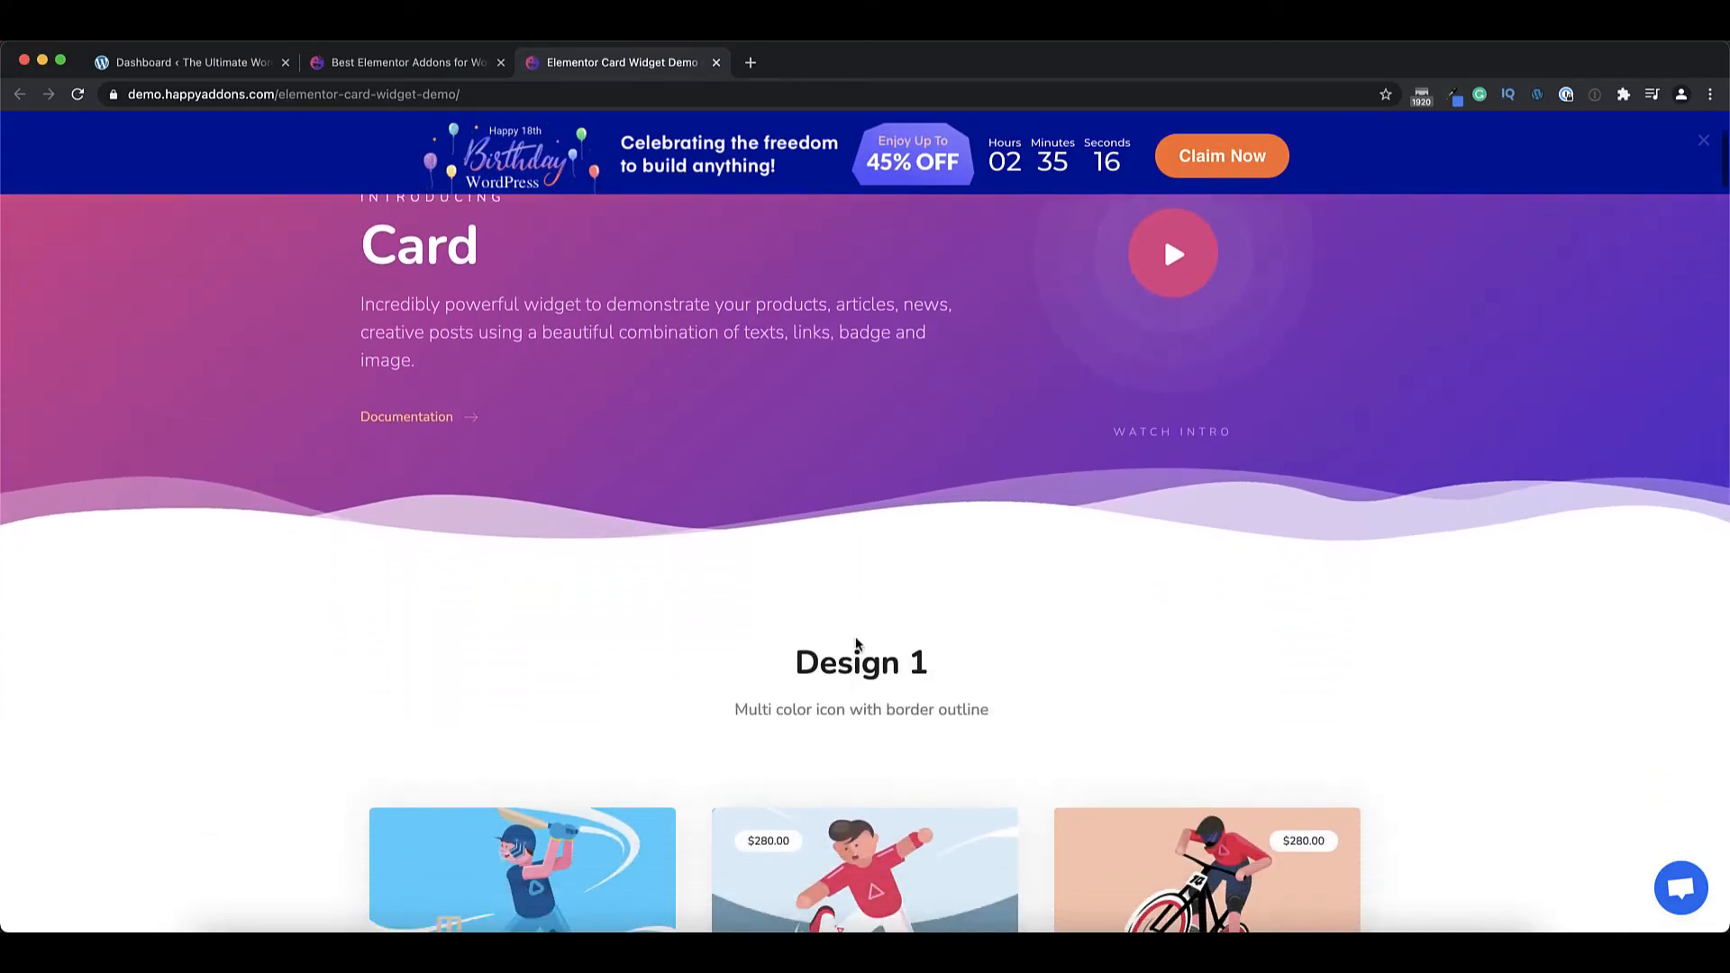
pyautogui.scroll(-10, 856, 639)
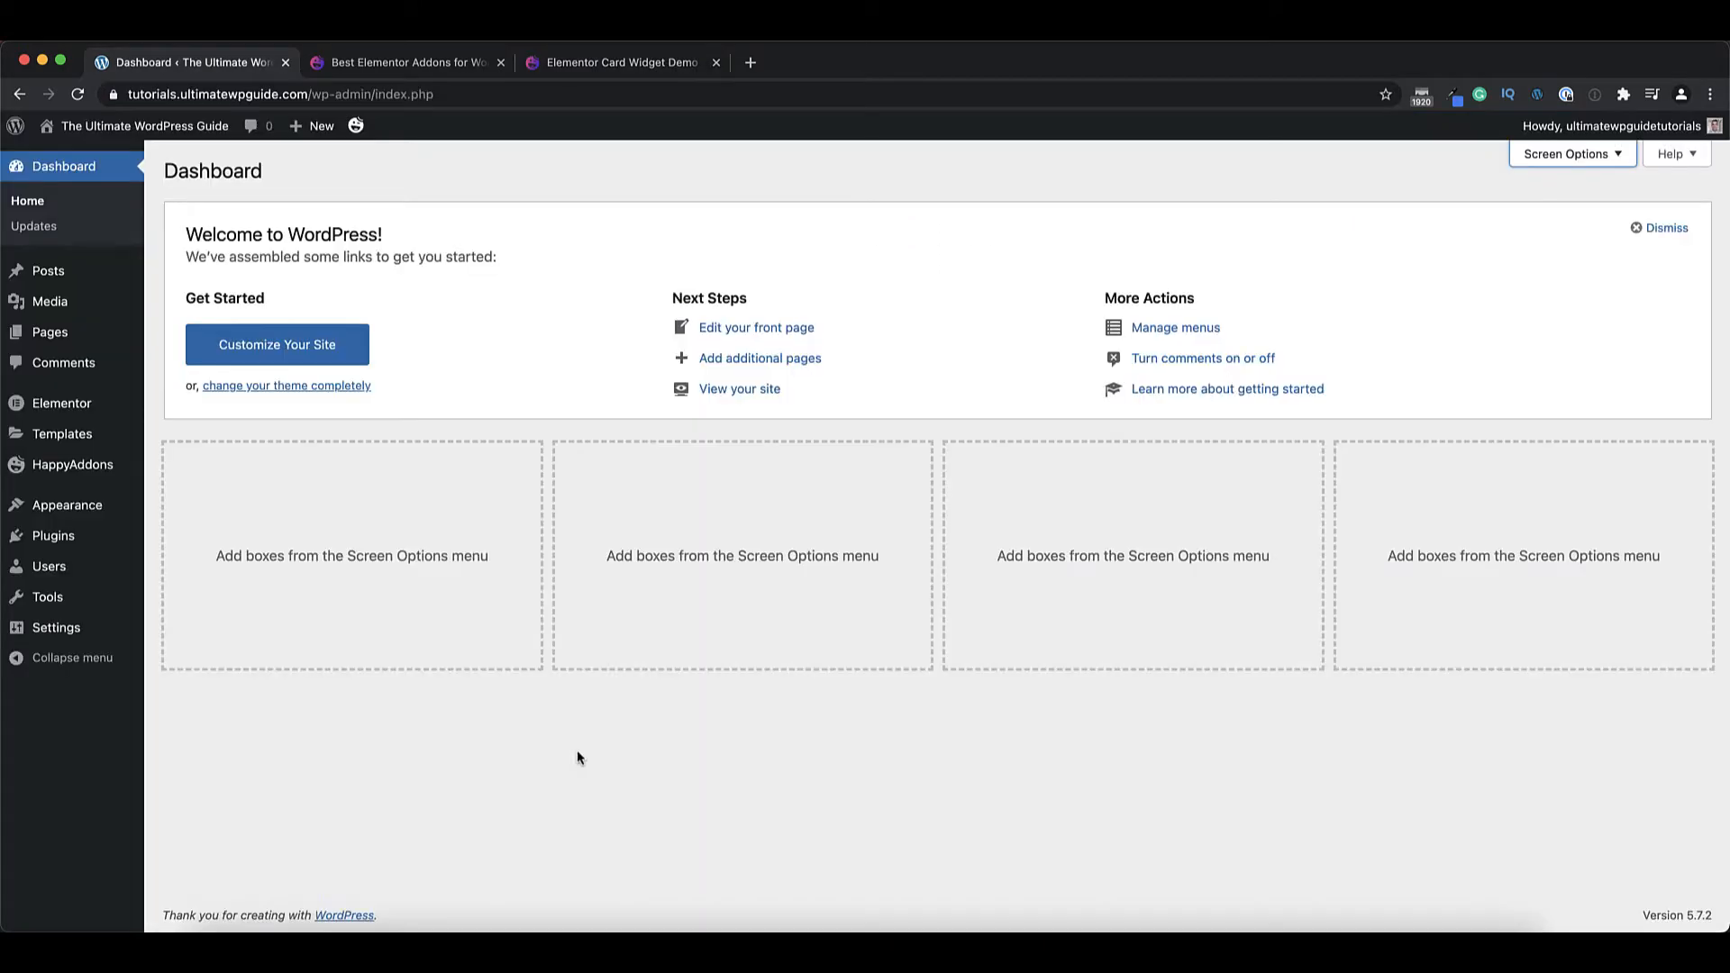
# Check the installed plugins in the WordPress dashboard and open the HappyAddons widget settings.
pyautogui.click(70, 541)
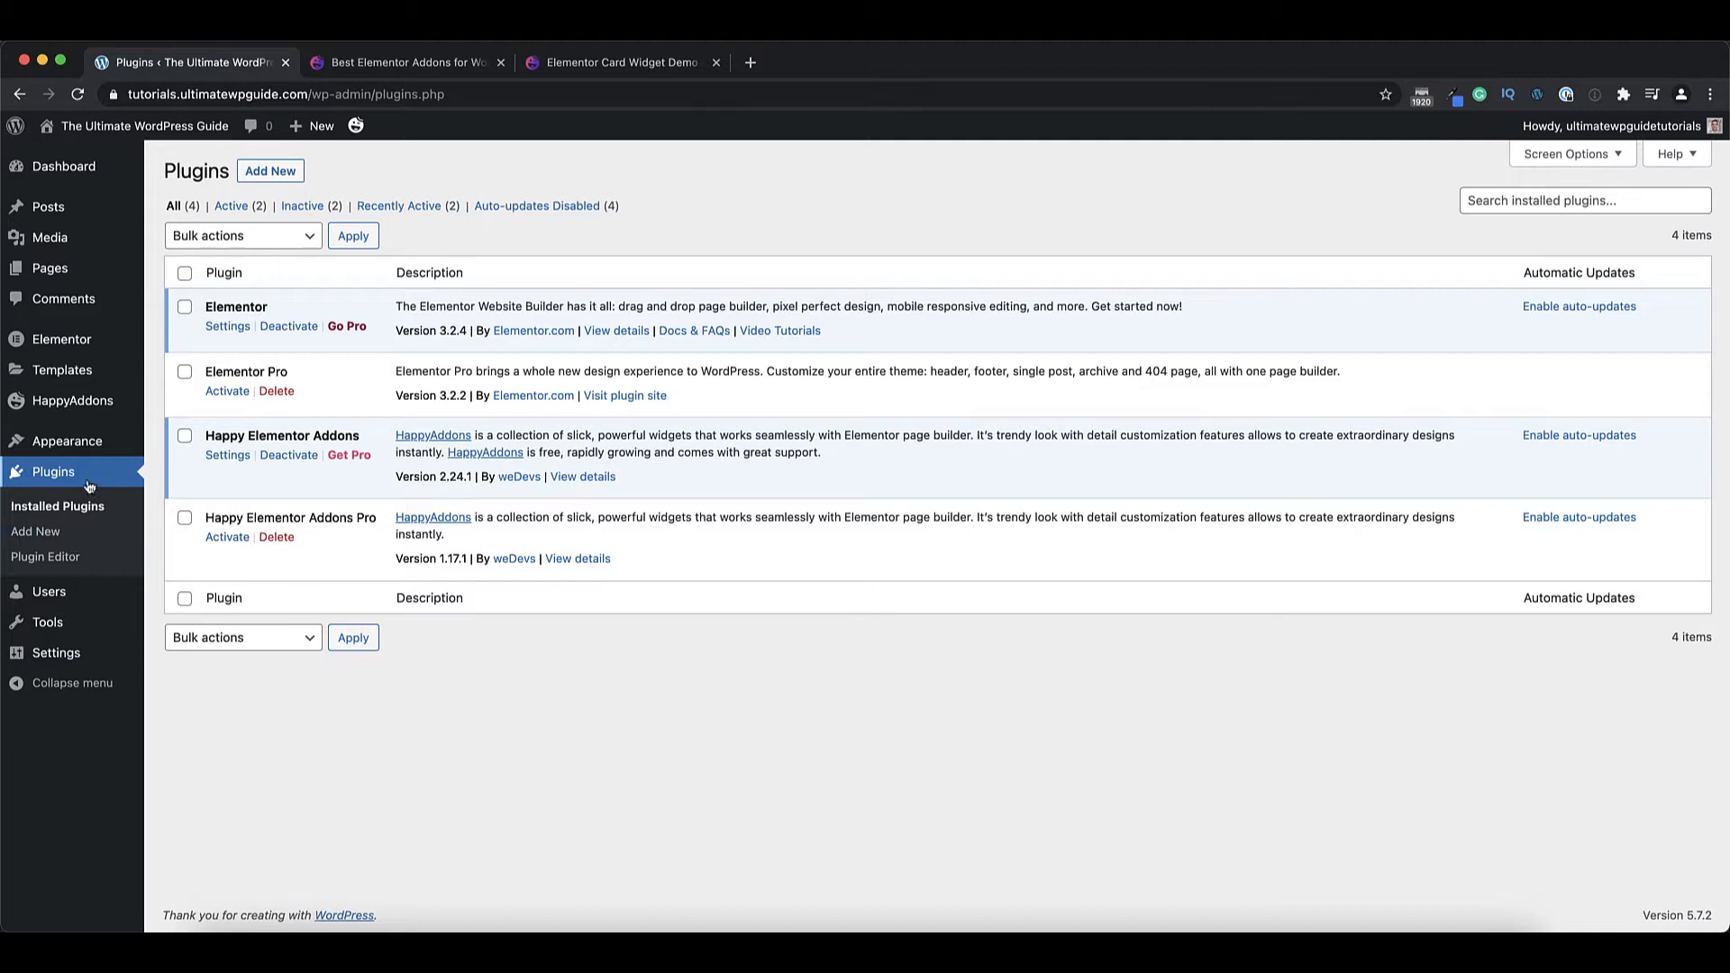
pyautogui.moveTo(90, 410)
pyautogui.click(168, 431)
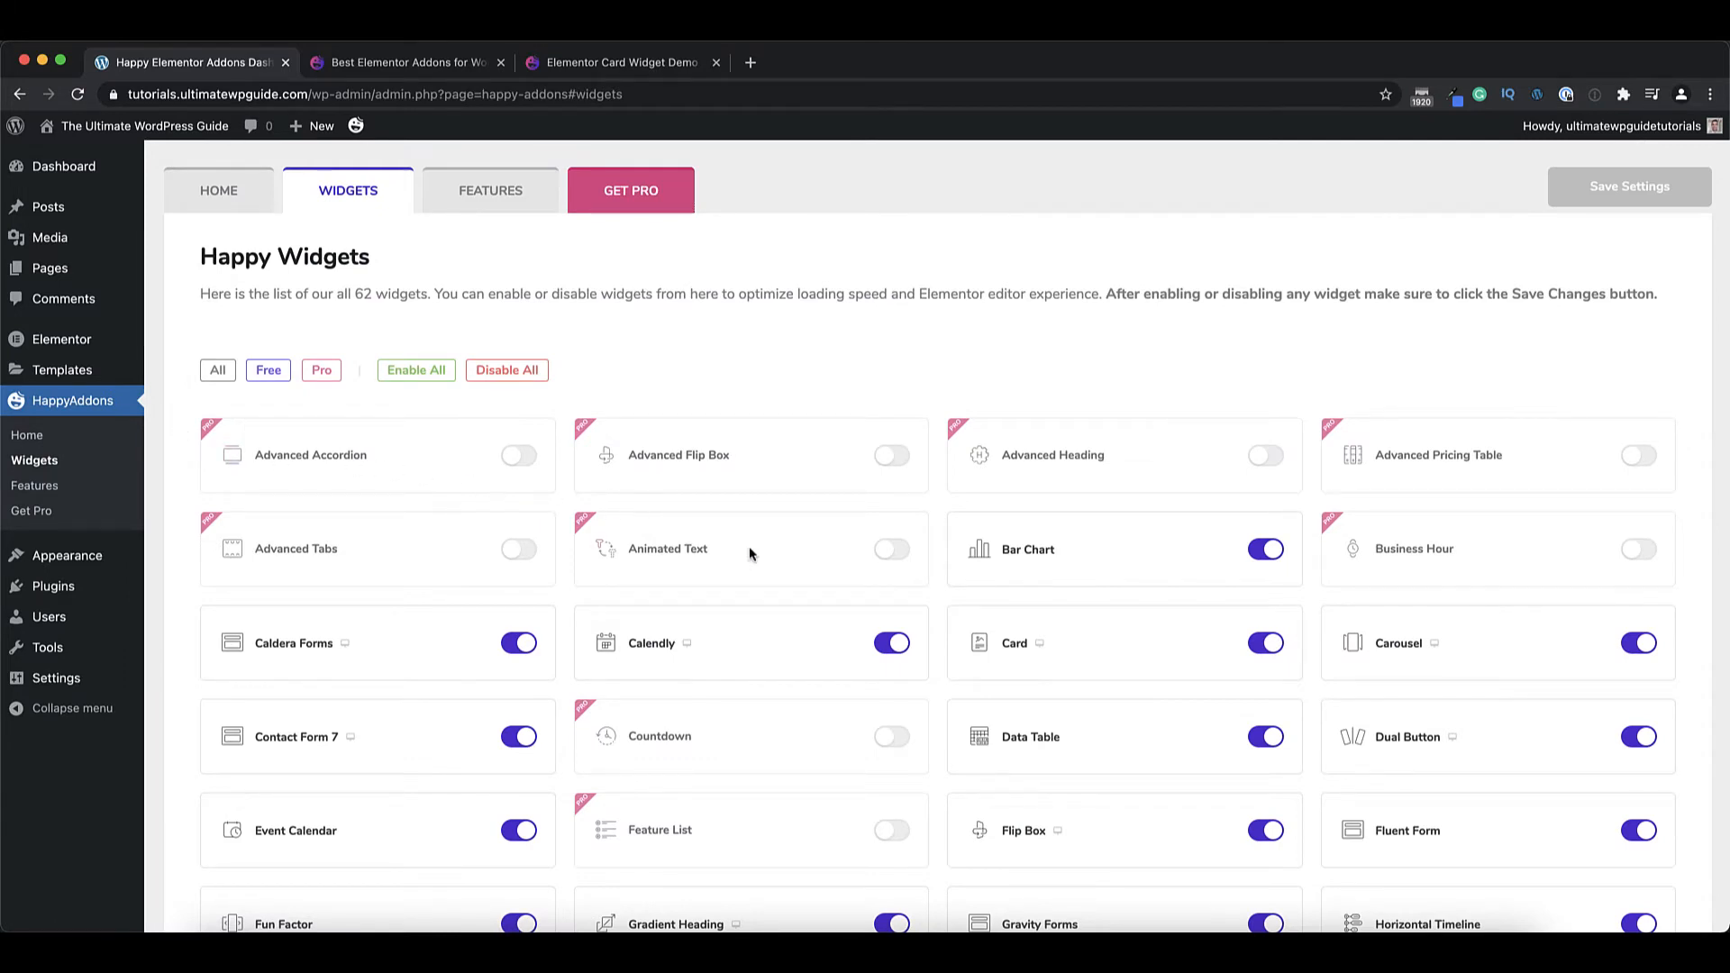
# Look through all Happy widgets, filter the list to the free ones and examine those.
pyautogui.scroll(-5, 748, 553)
pyautogui.scroll(-4, 748, 553)
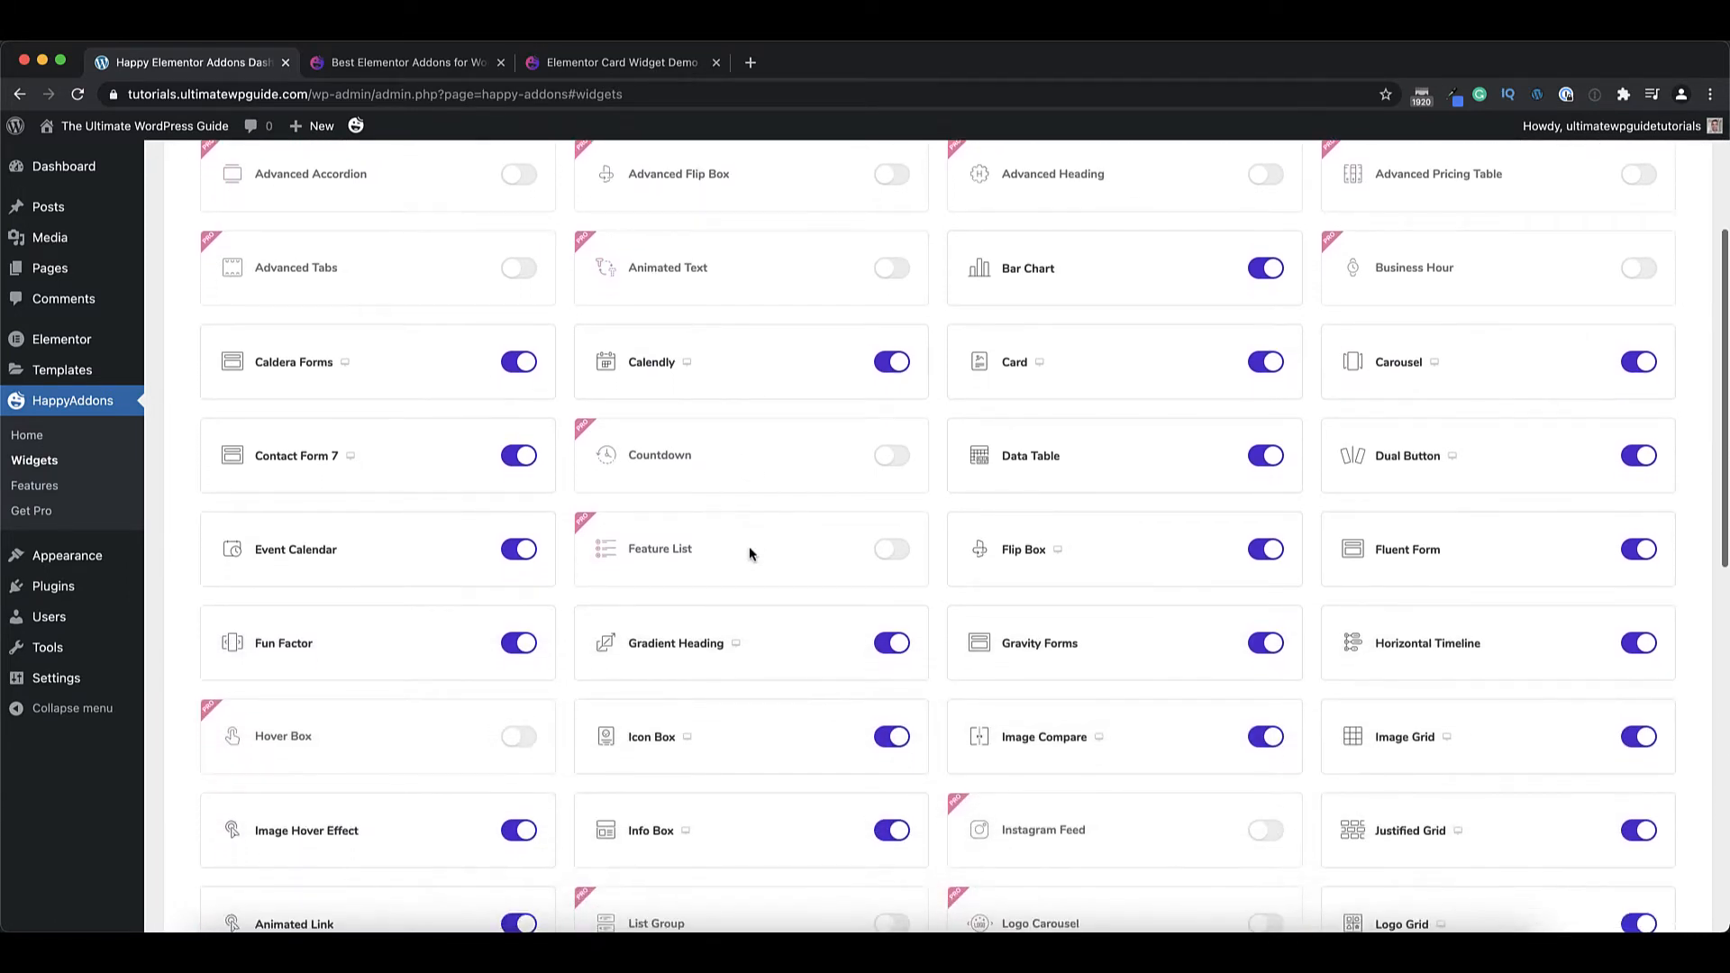
pyautogui.scroll(-2, 749, 552)
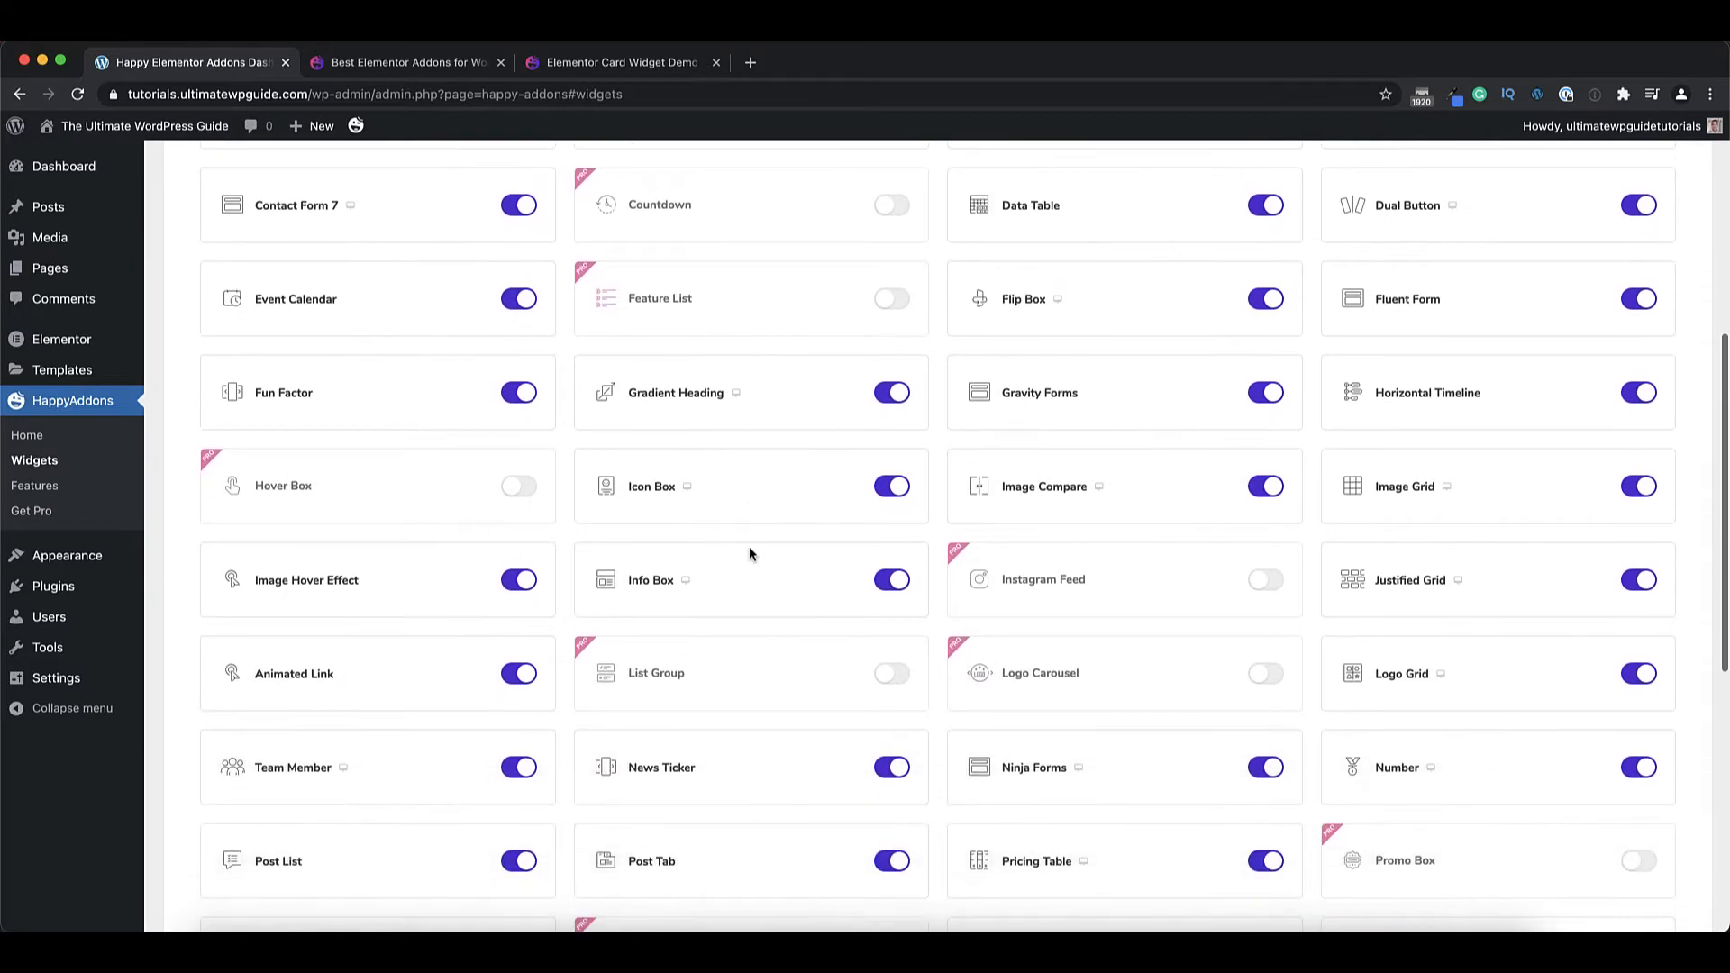
pyautogui.scroll(4, 749, 552)
pyautogui.scroll(6, 748, 552)
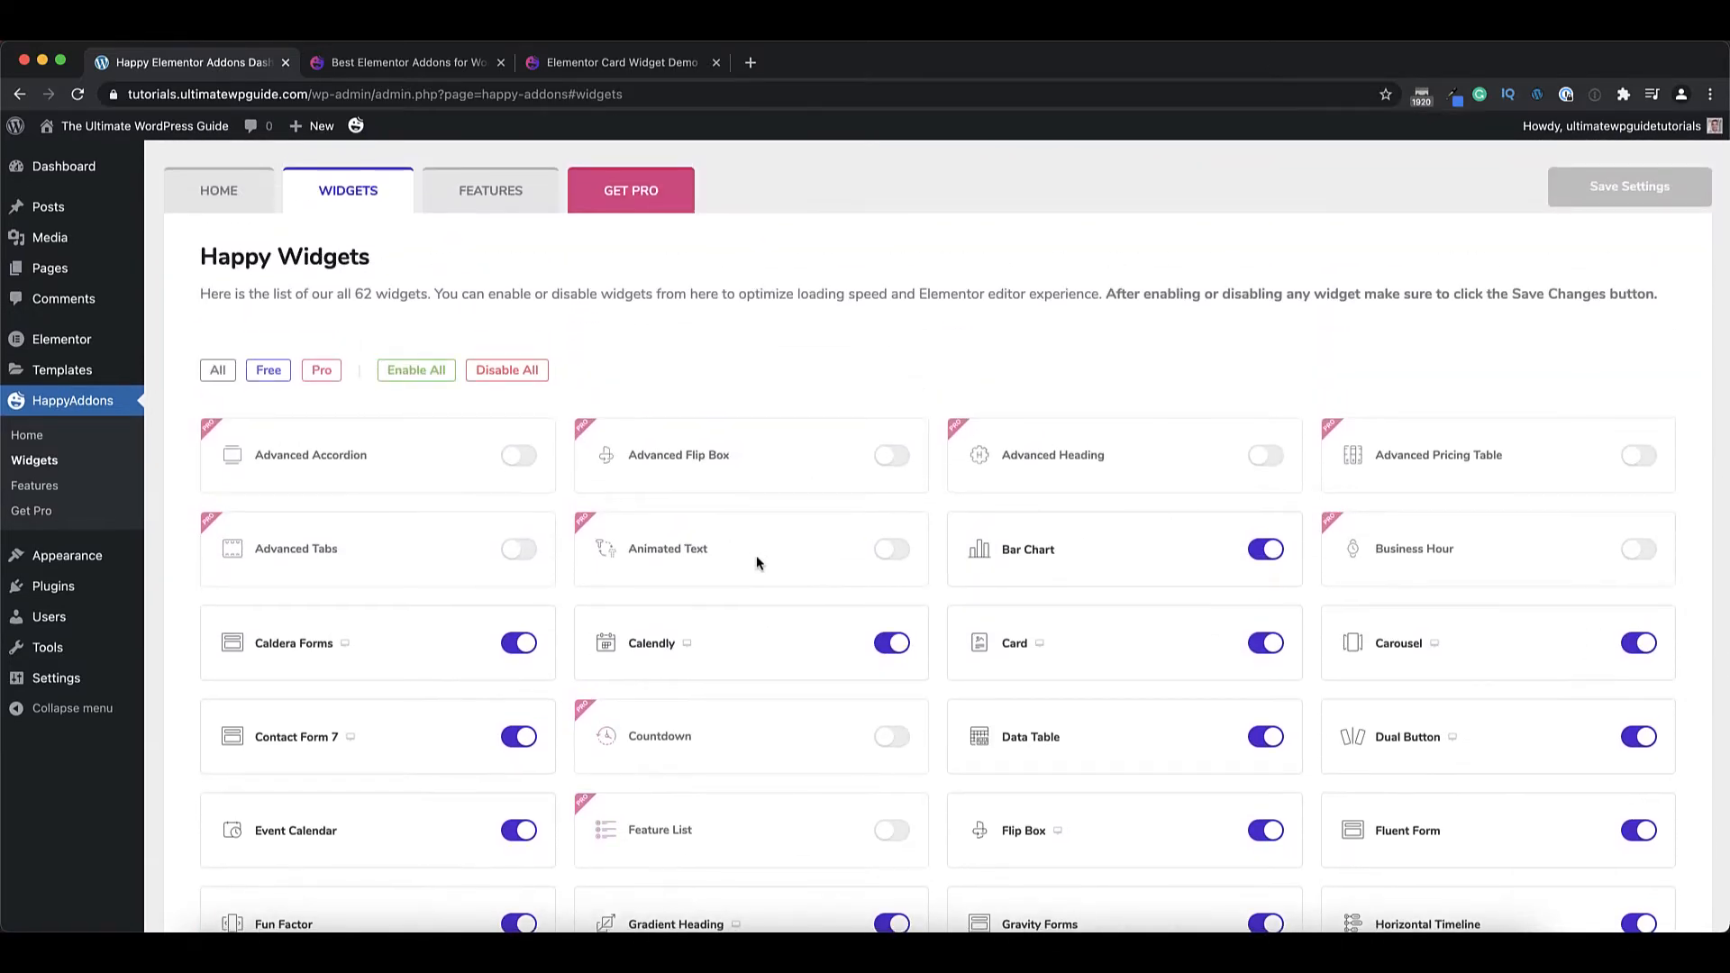
pyautogui.click(273, 372)
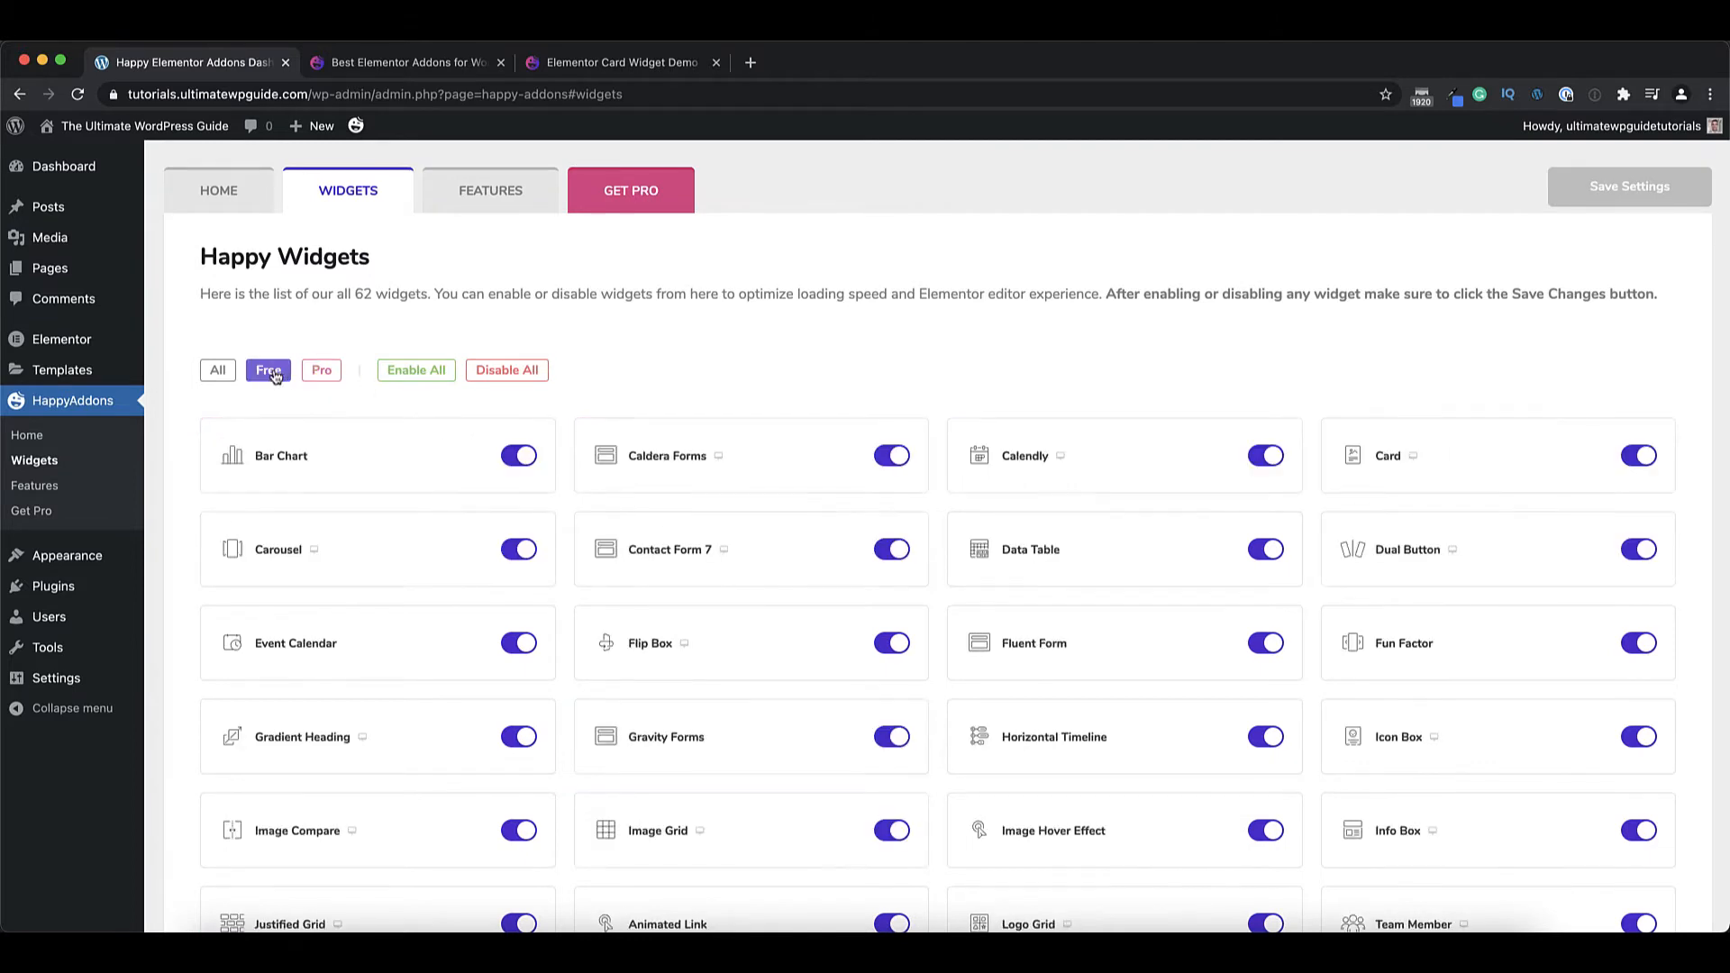
pyautogui.scroll(-3, 483, 544)
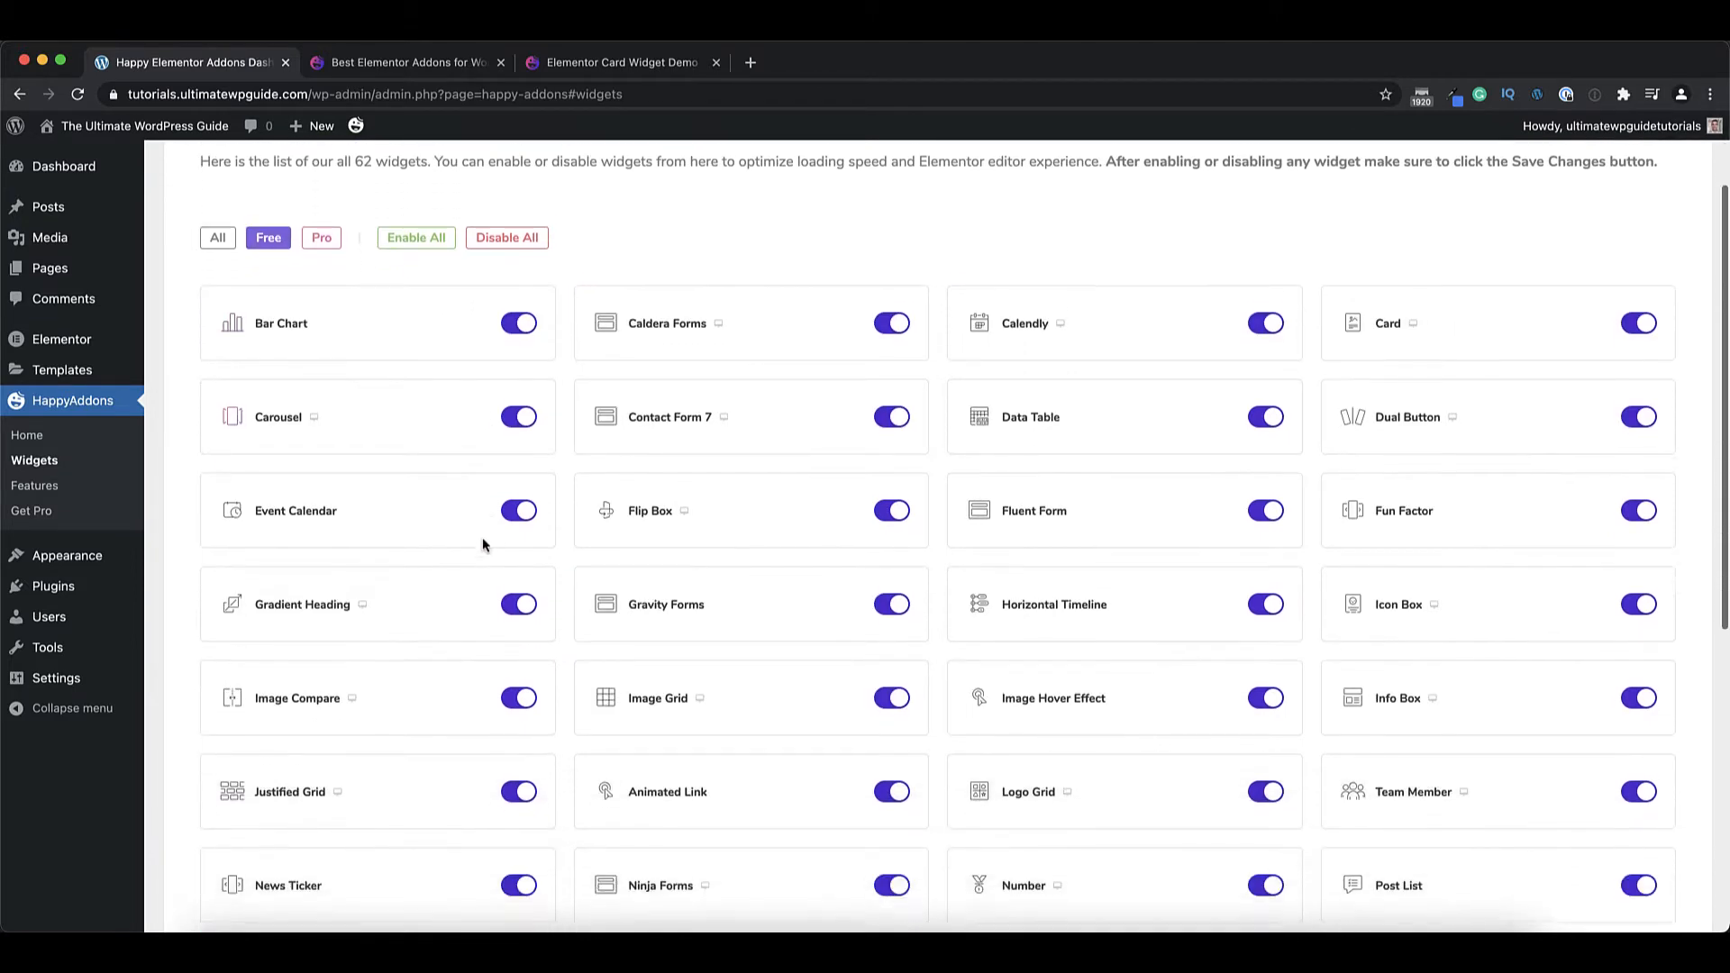
pyautogui.scroll(-5, 483, 544)
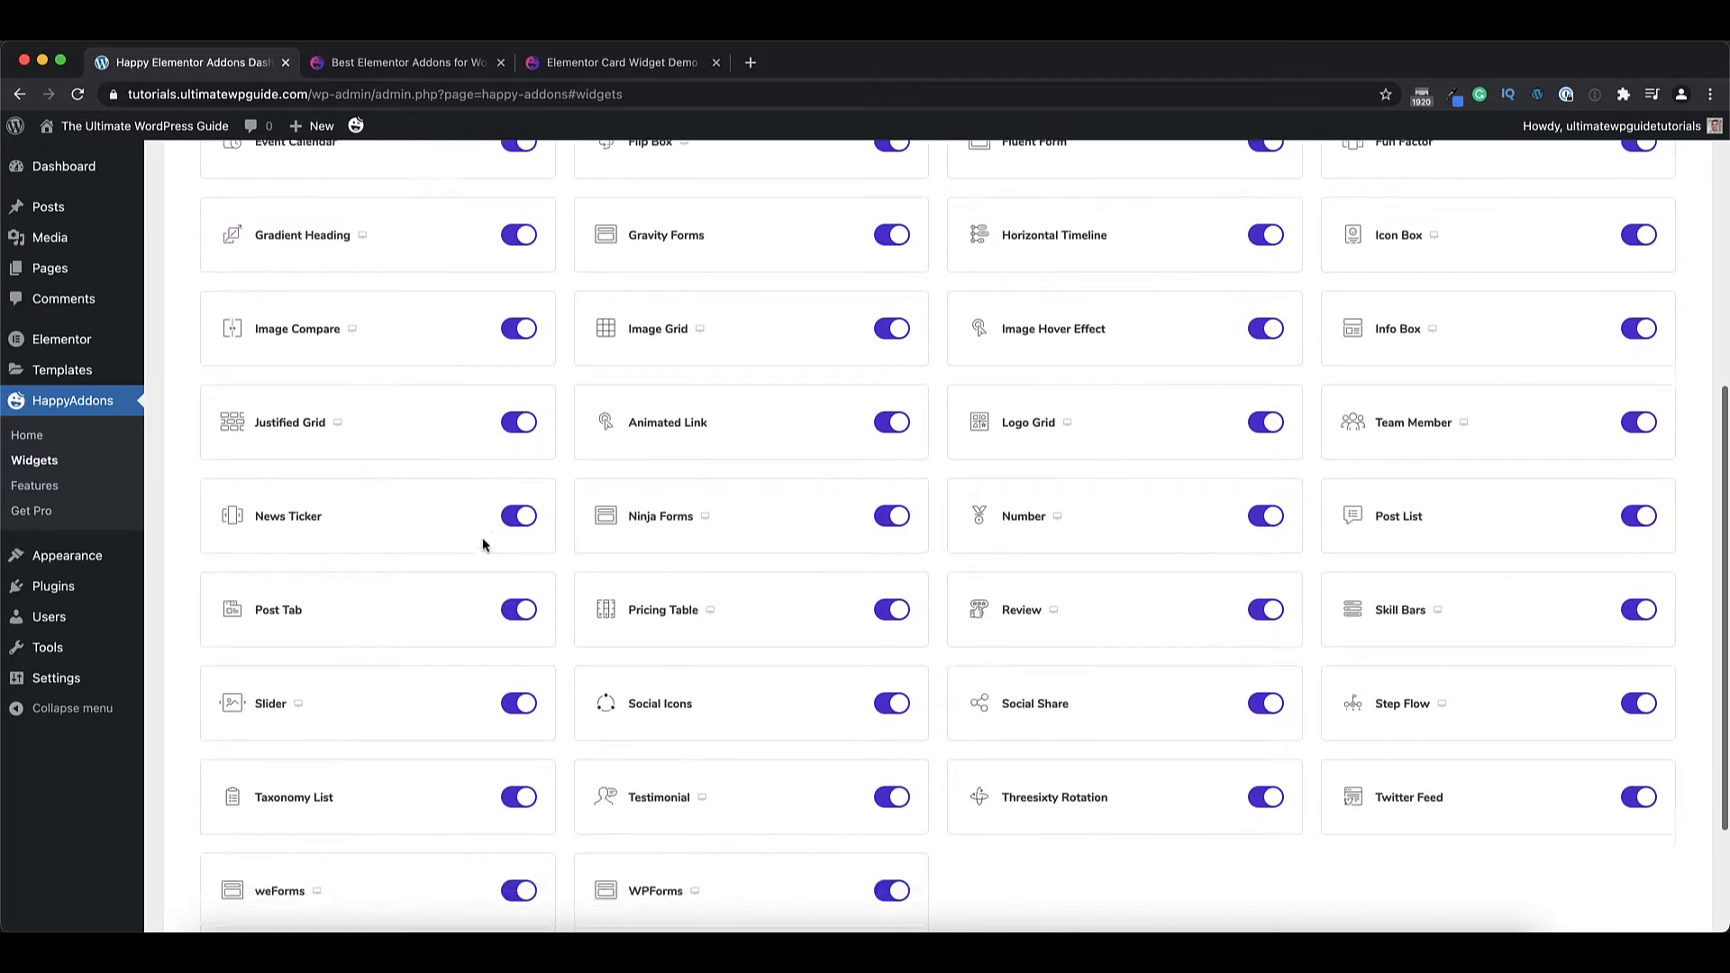
pyautogui.scroll(8, 483, 544)
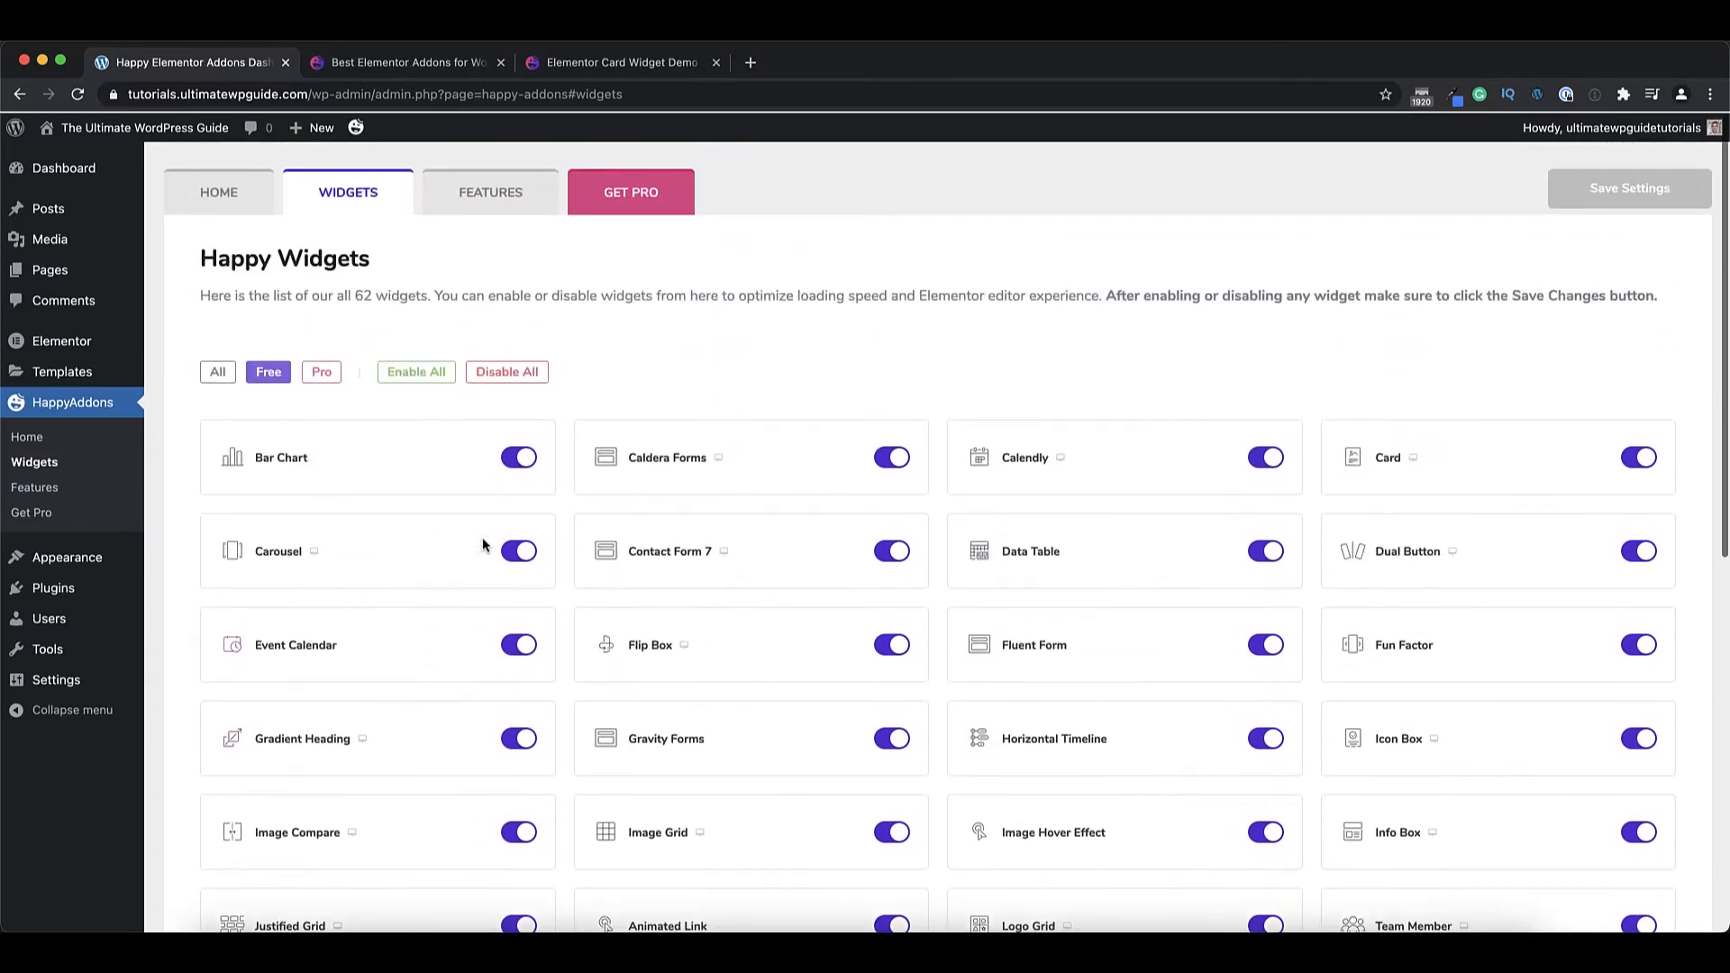
# Disable and re-enable the Bar Chart widget, and save the widget settings.
pyautogui.click(513, 461)
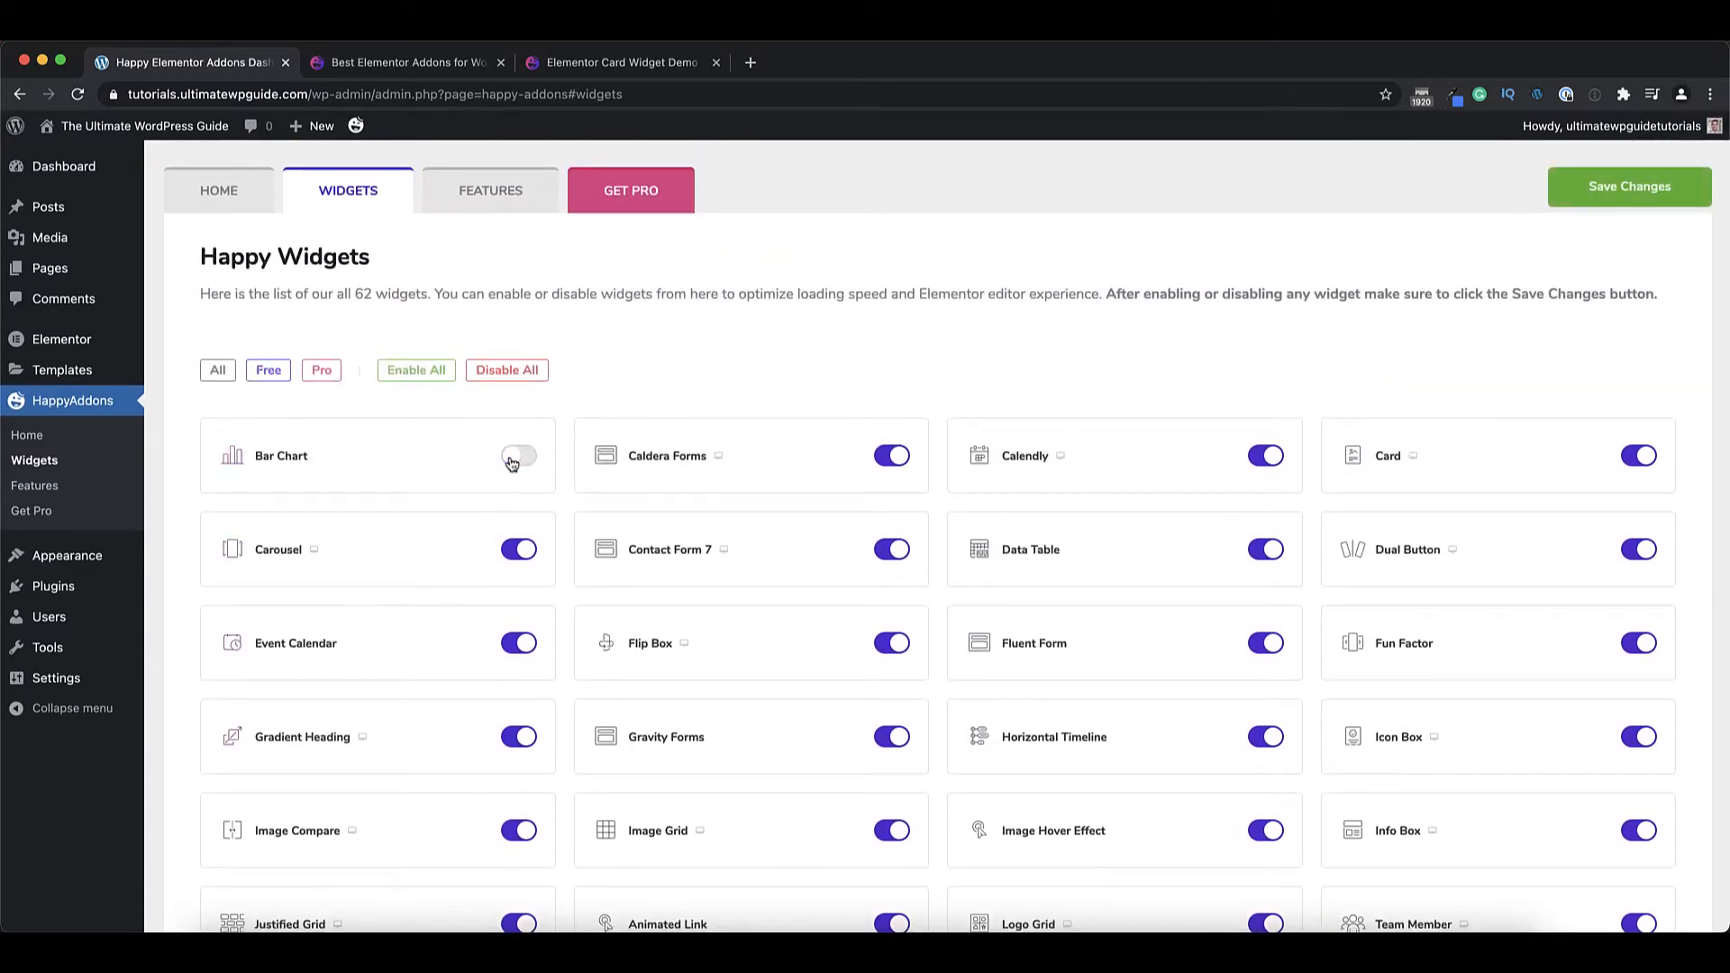
pyautogui.click(525, 461)
pyautogui.click(1640, 200)
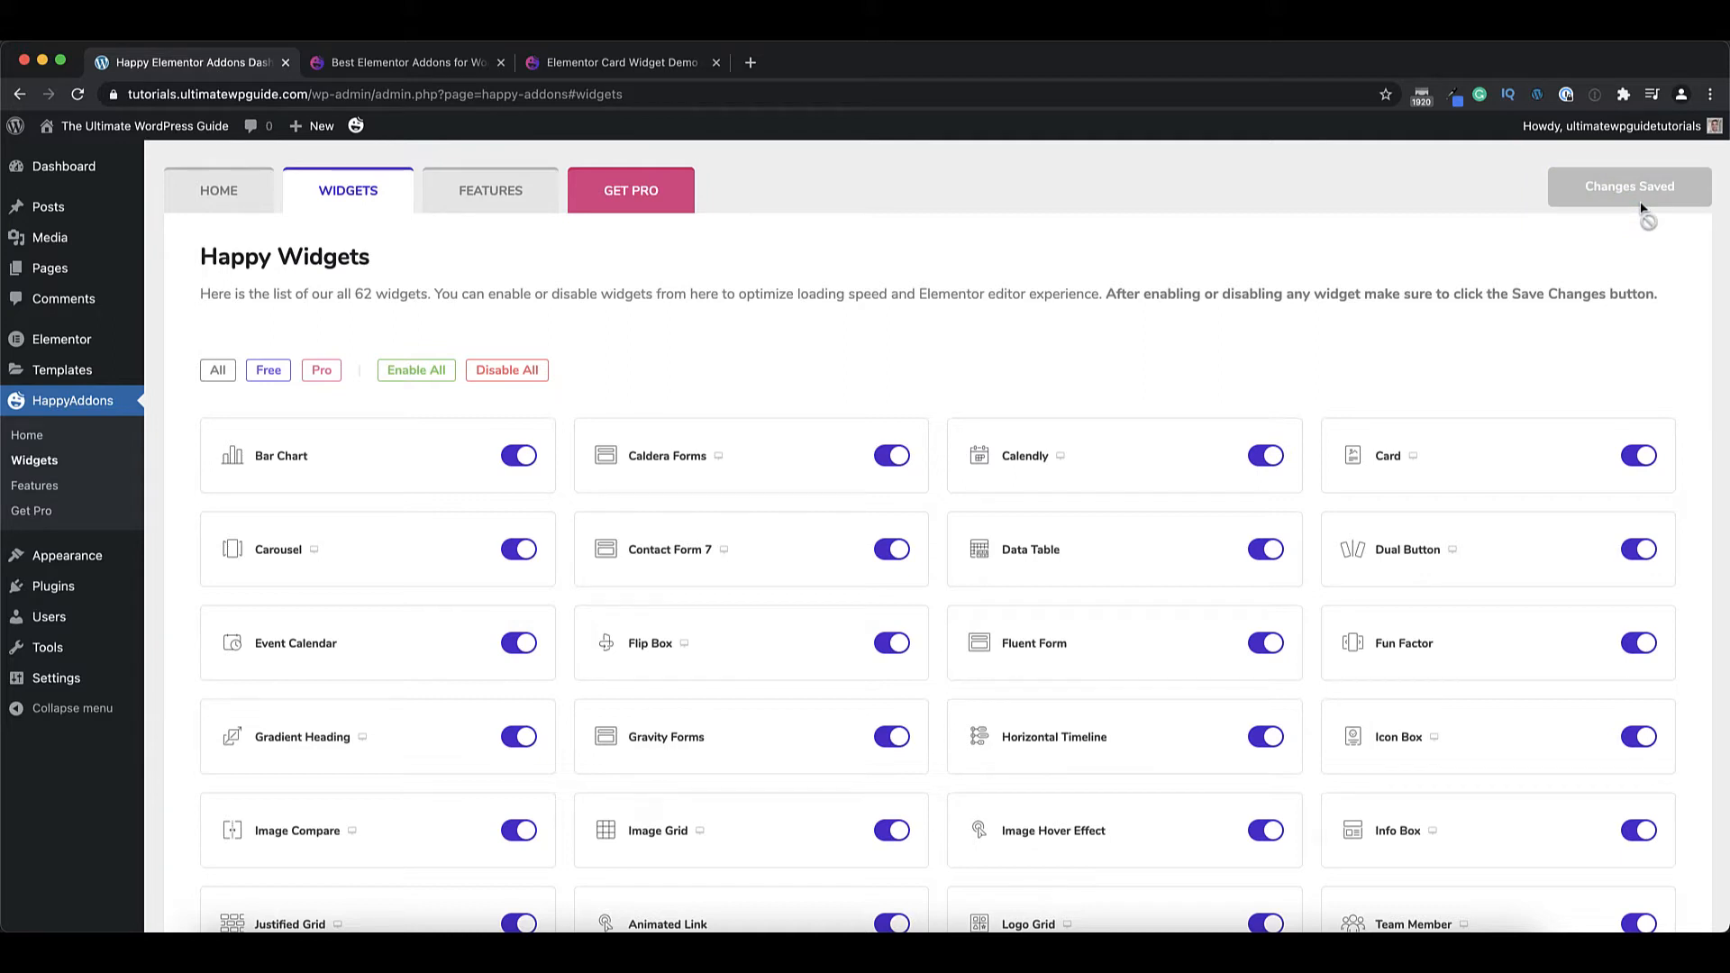
# View the free Happy features and the list of installed themes.
pyautogui.click(444, 200)
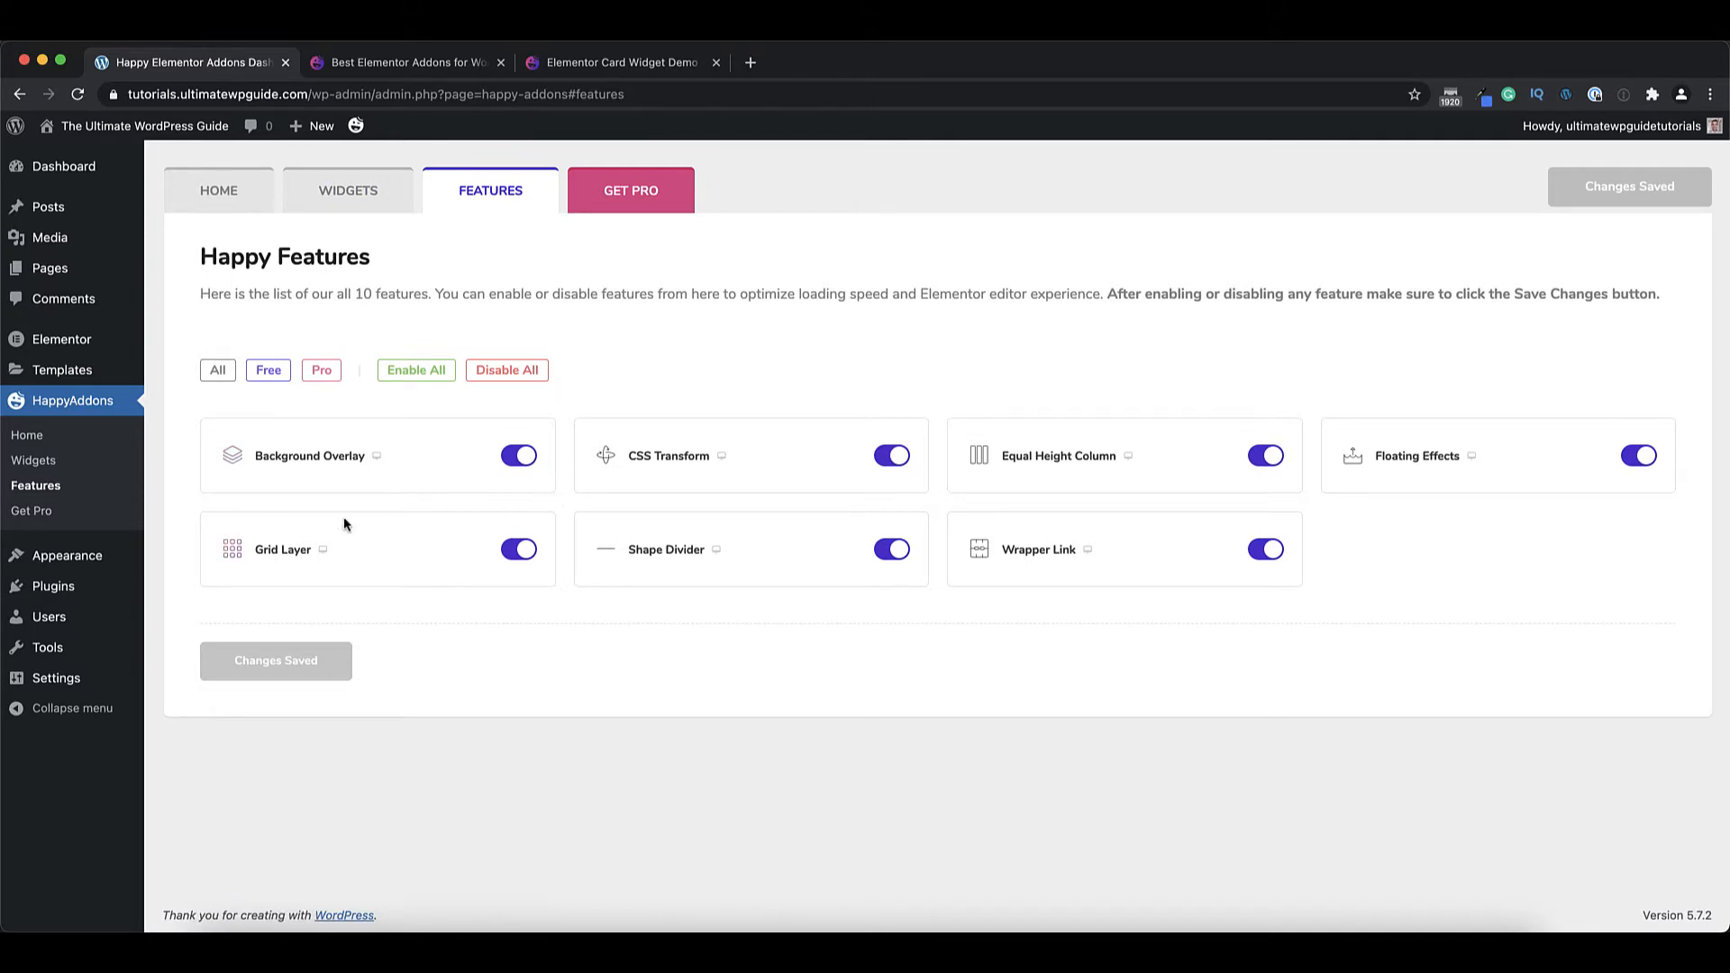
pyautogui.moveTo(90, 557)
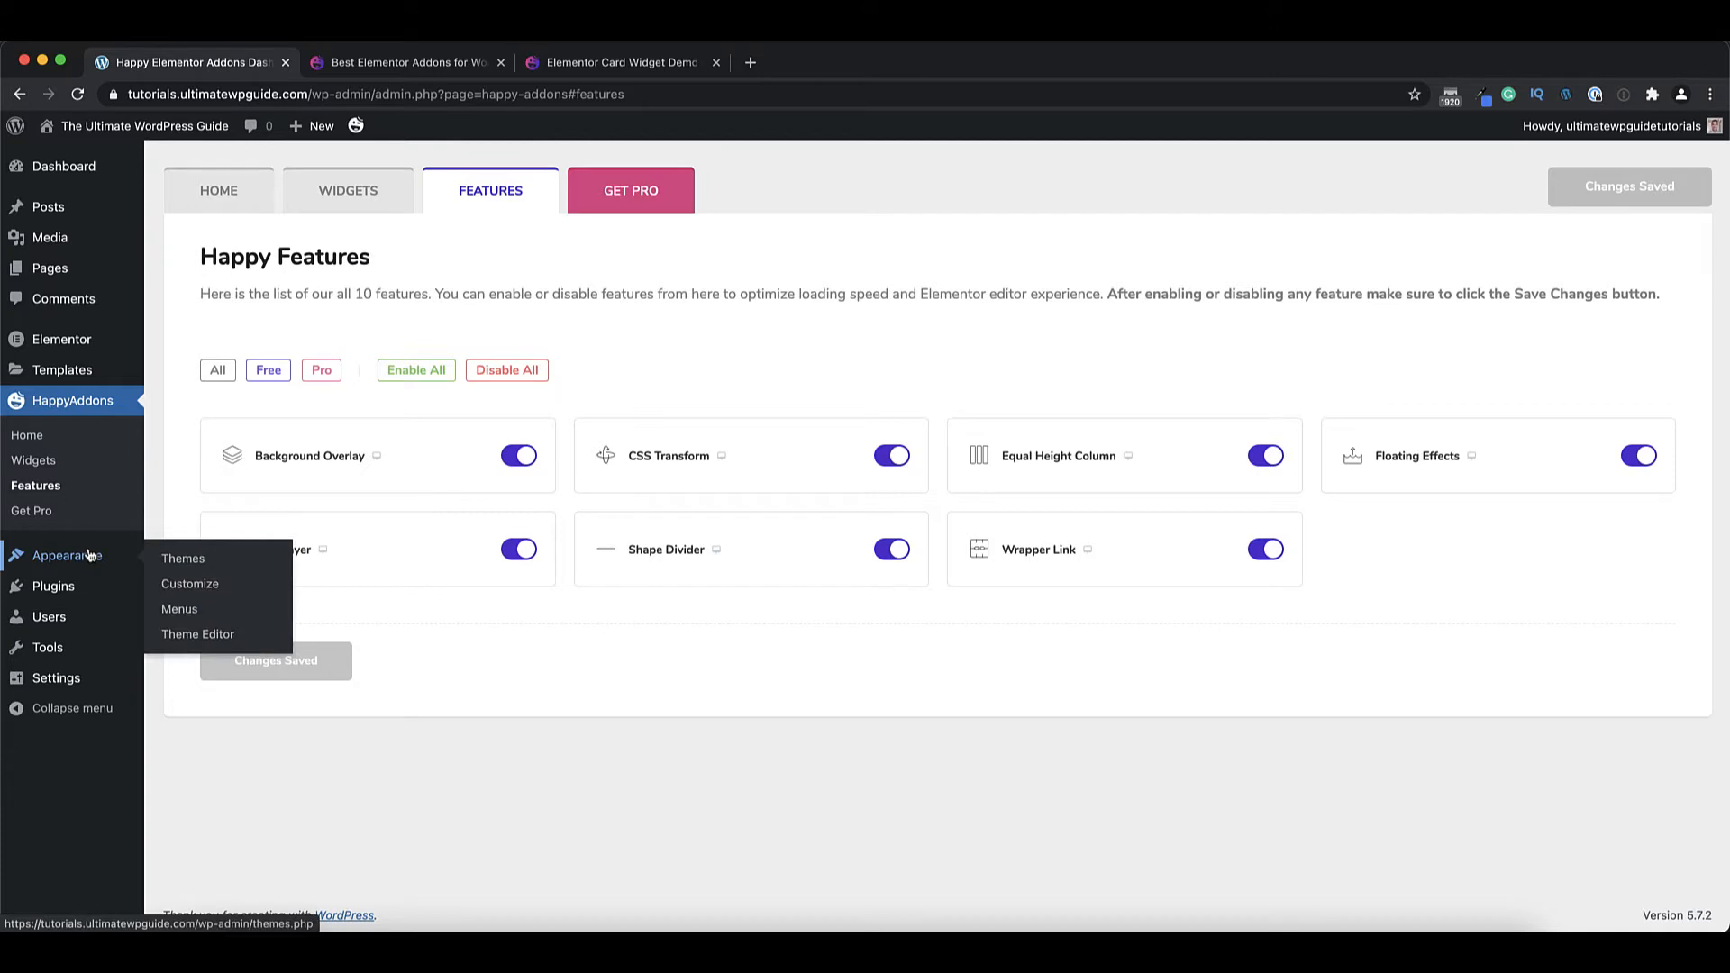
pyautogui.click(185, 564)
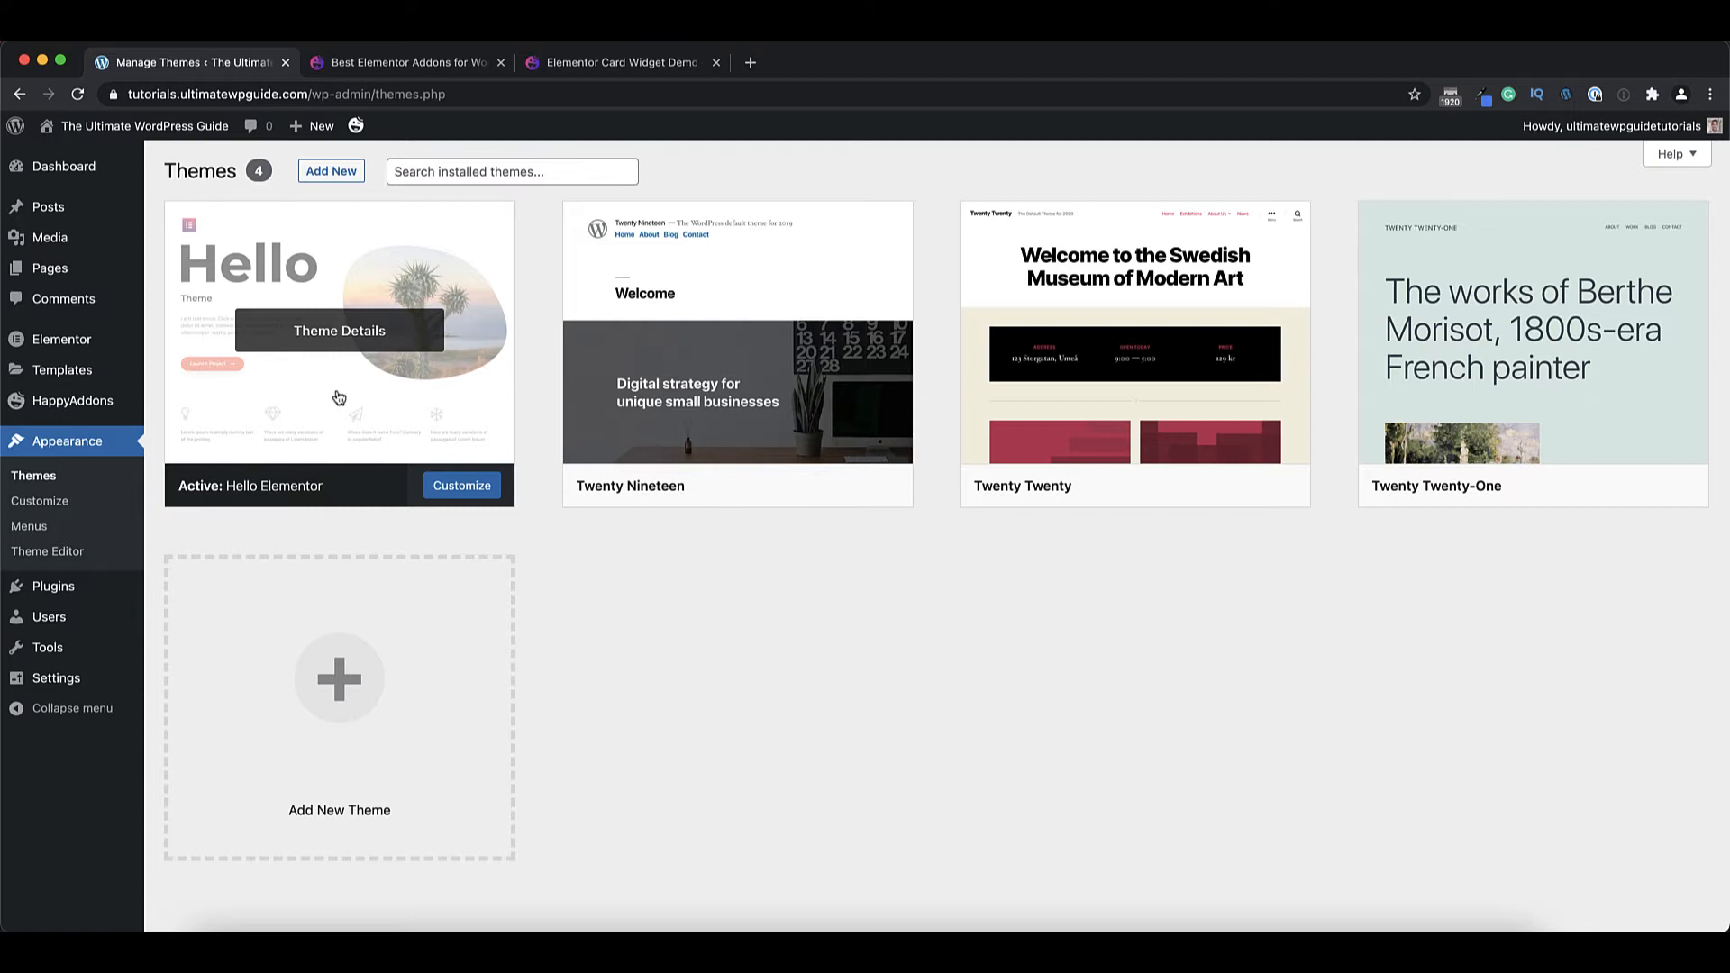
# Check the site's page list, make the static page Home the homepage in the Customizer, and publish the change.
pyautogui.click(51, 272)
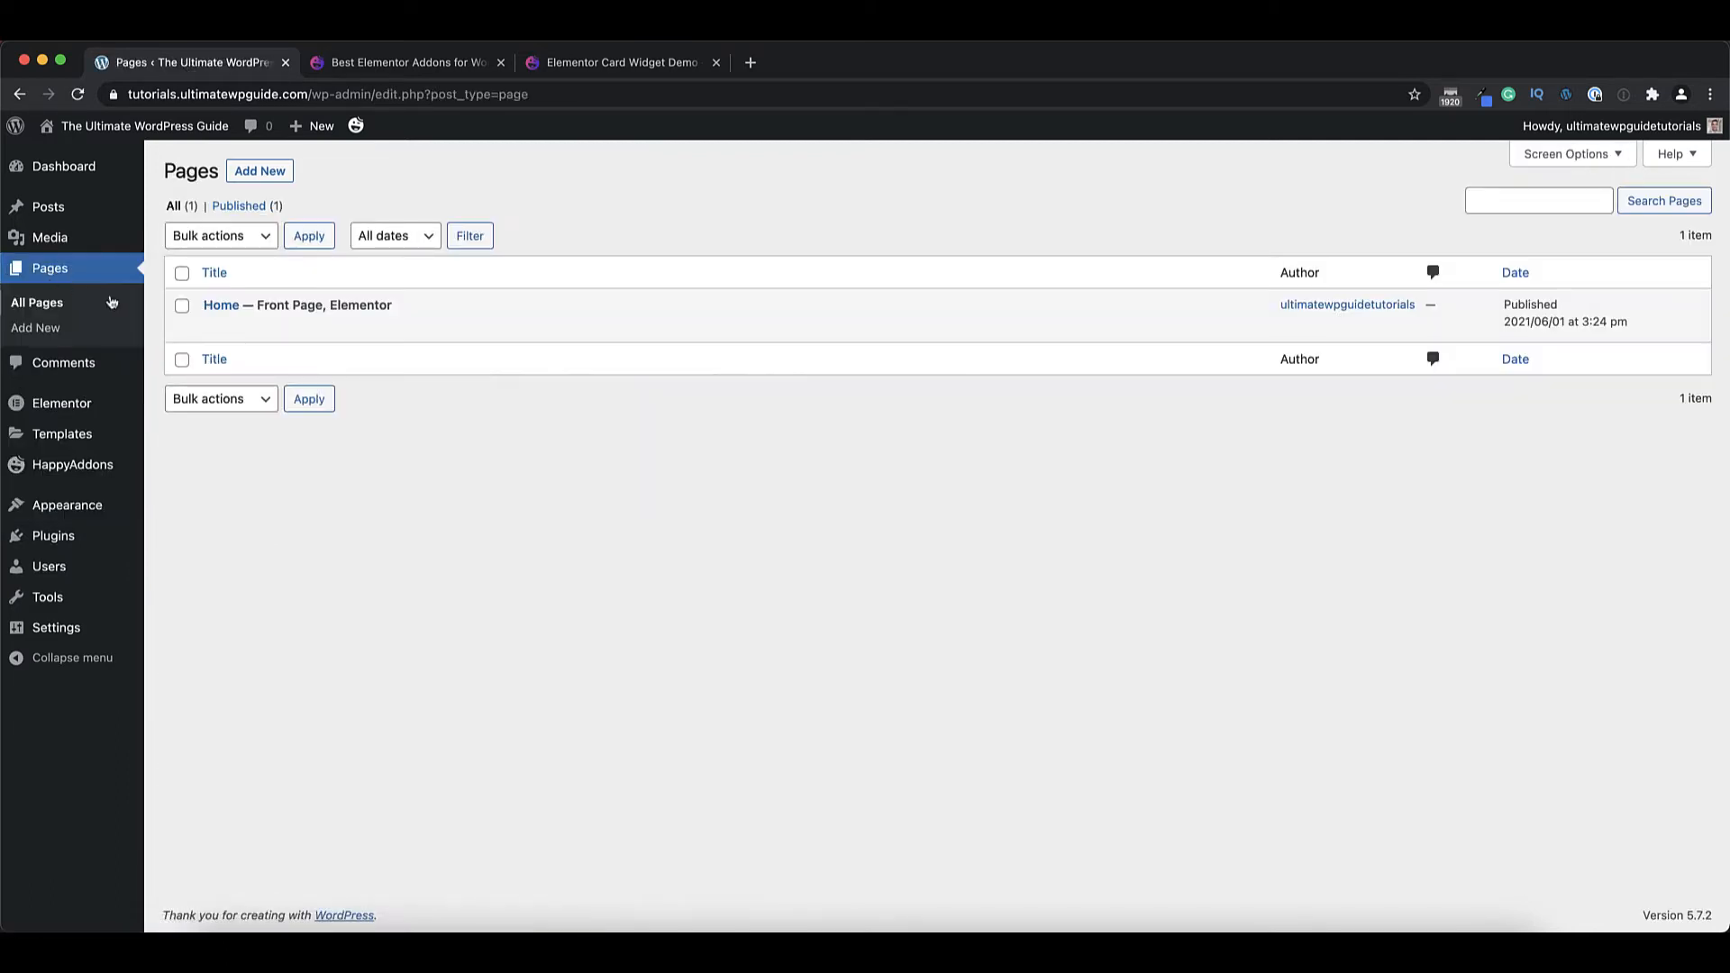
pyautogui.moveTo(213, 316)
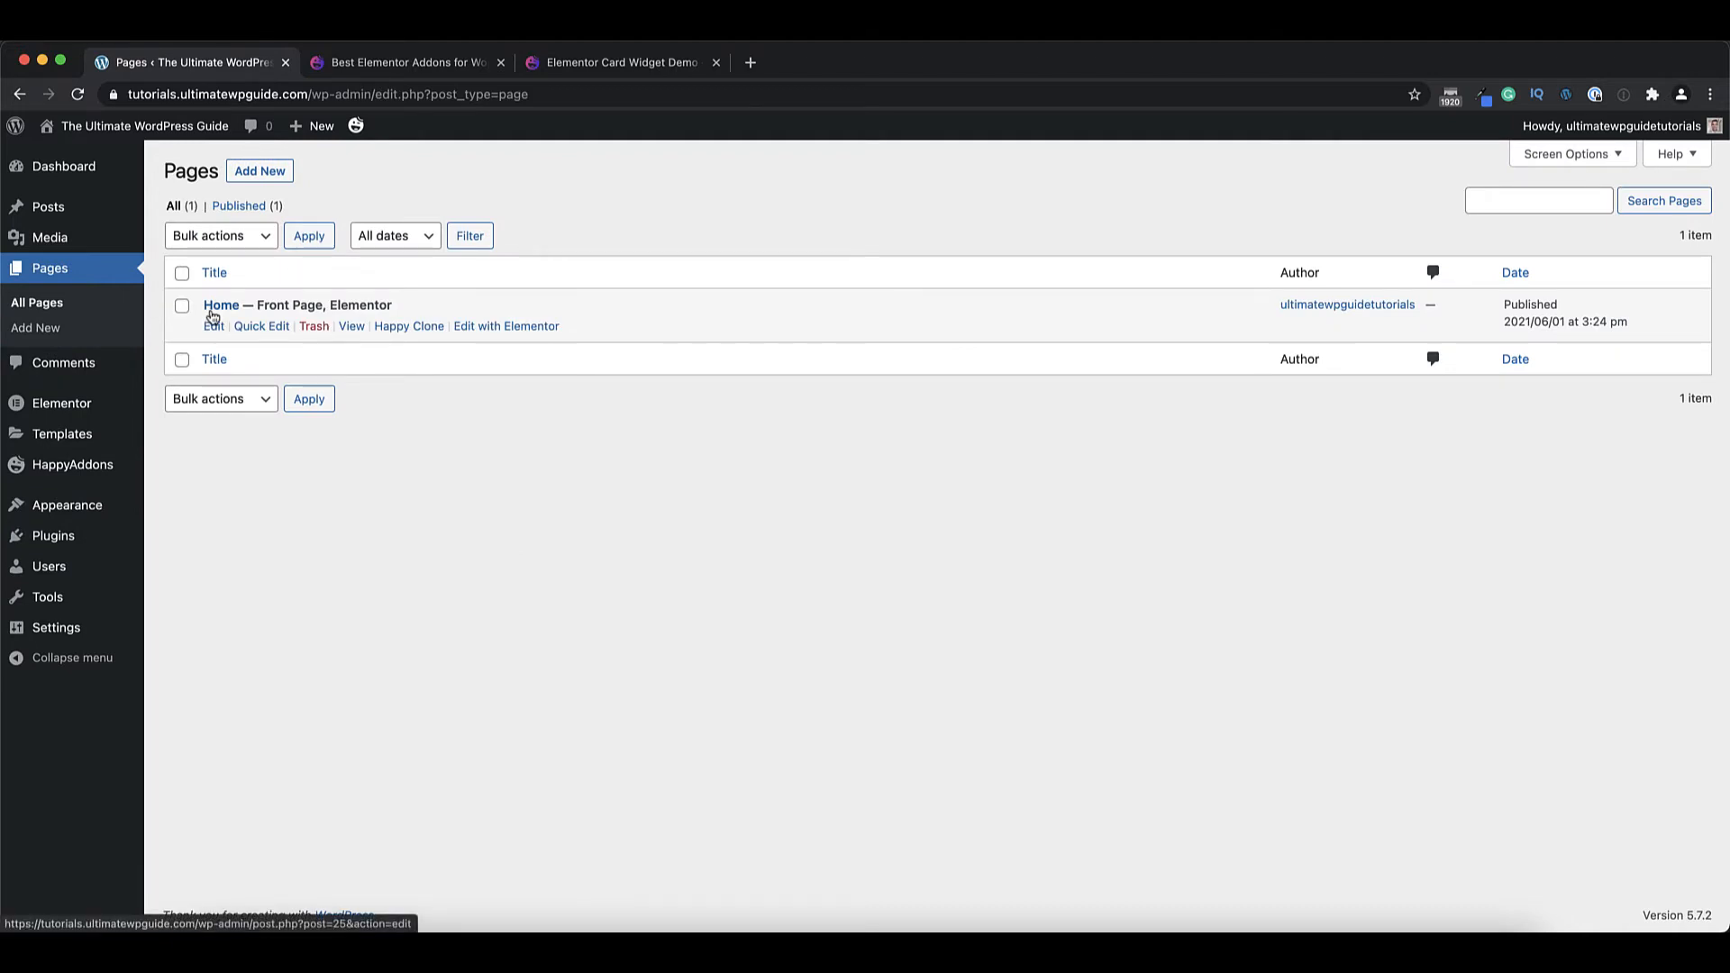
pyautogui.moveTo(92, 506)
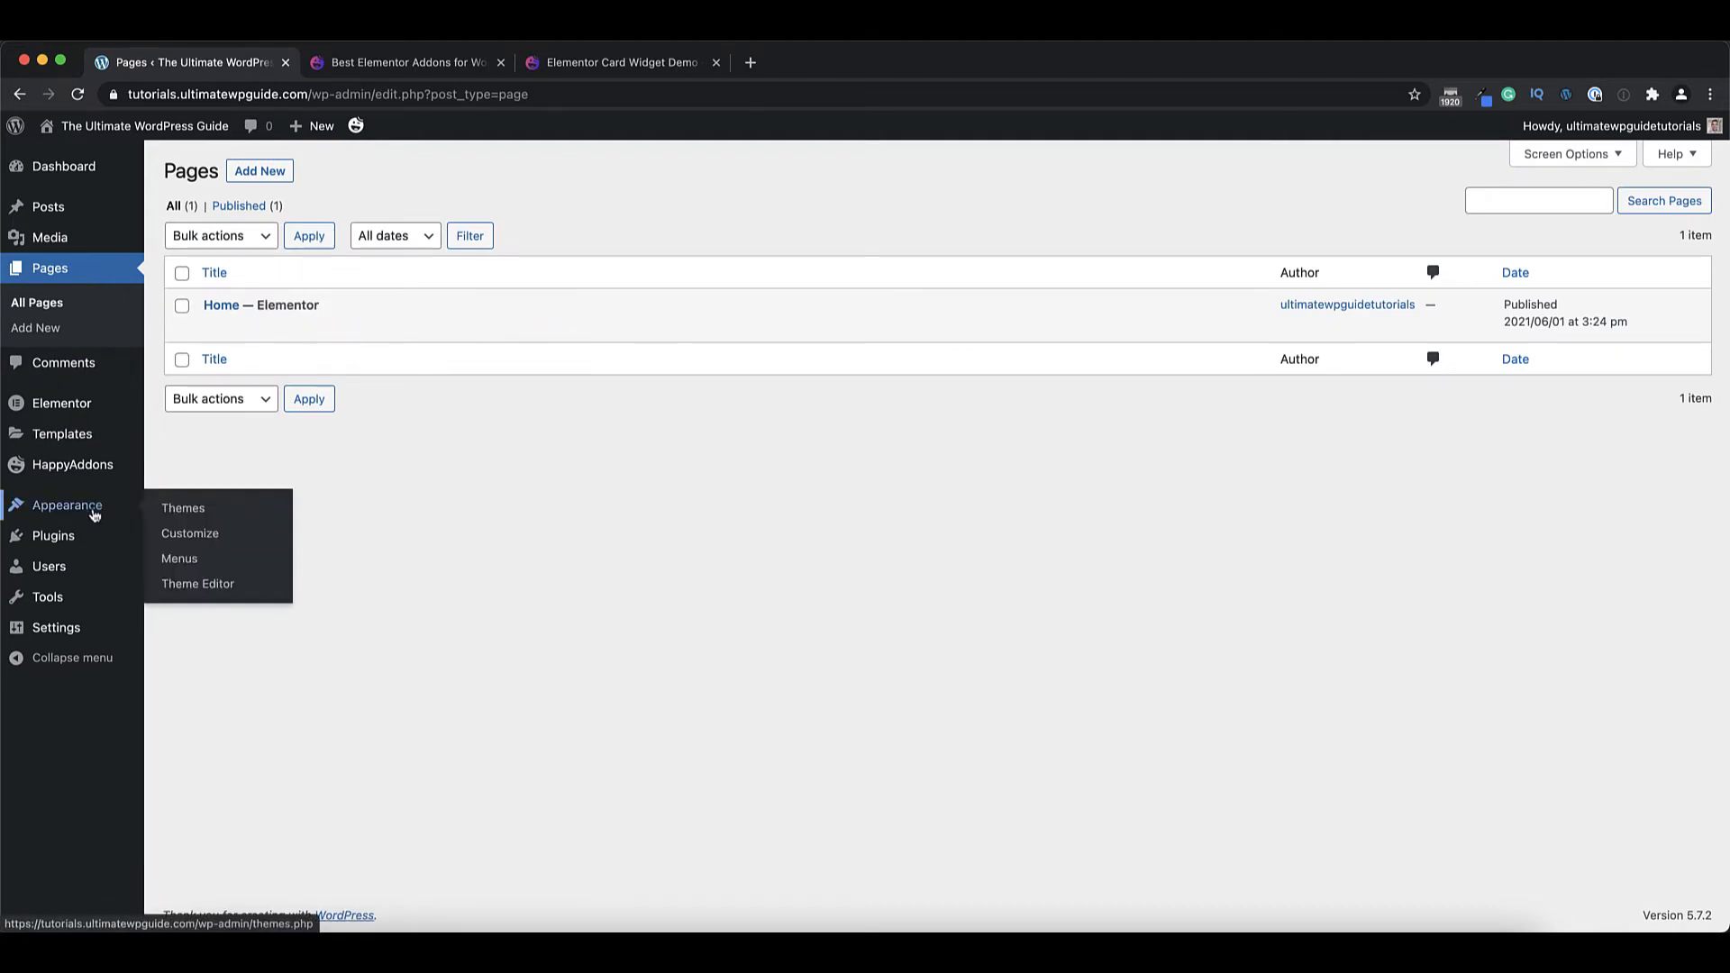
pyautogui.click(184, 538)
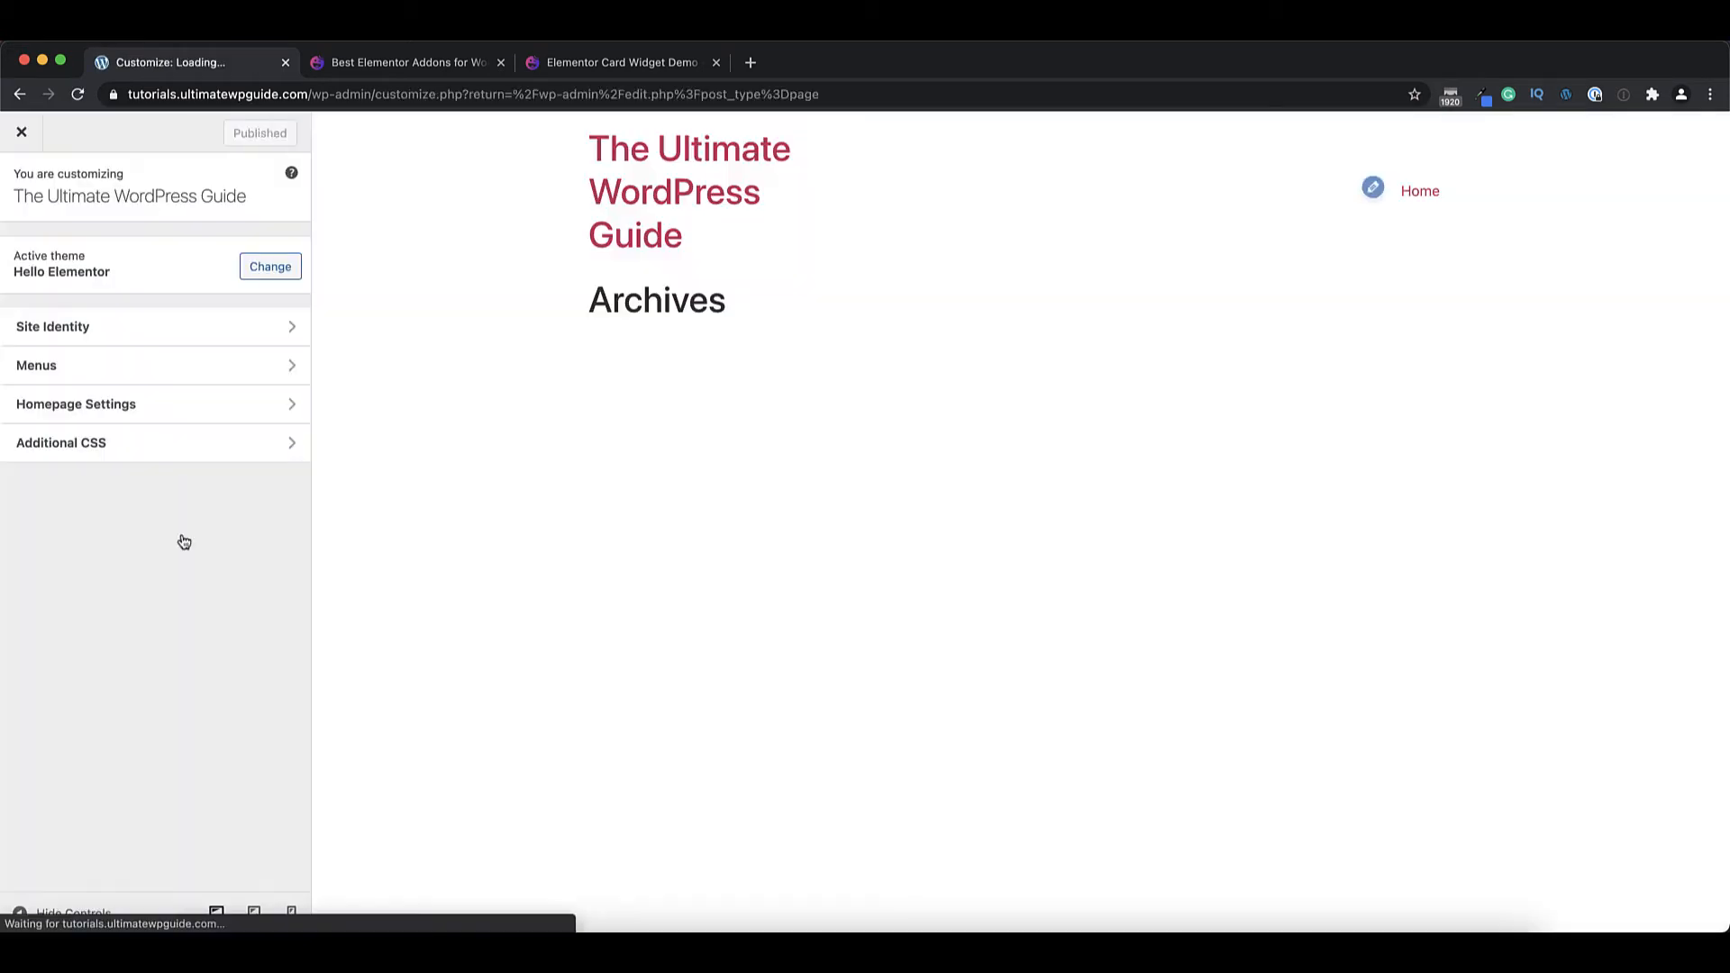
pyautogui.click(178, 413)
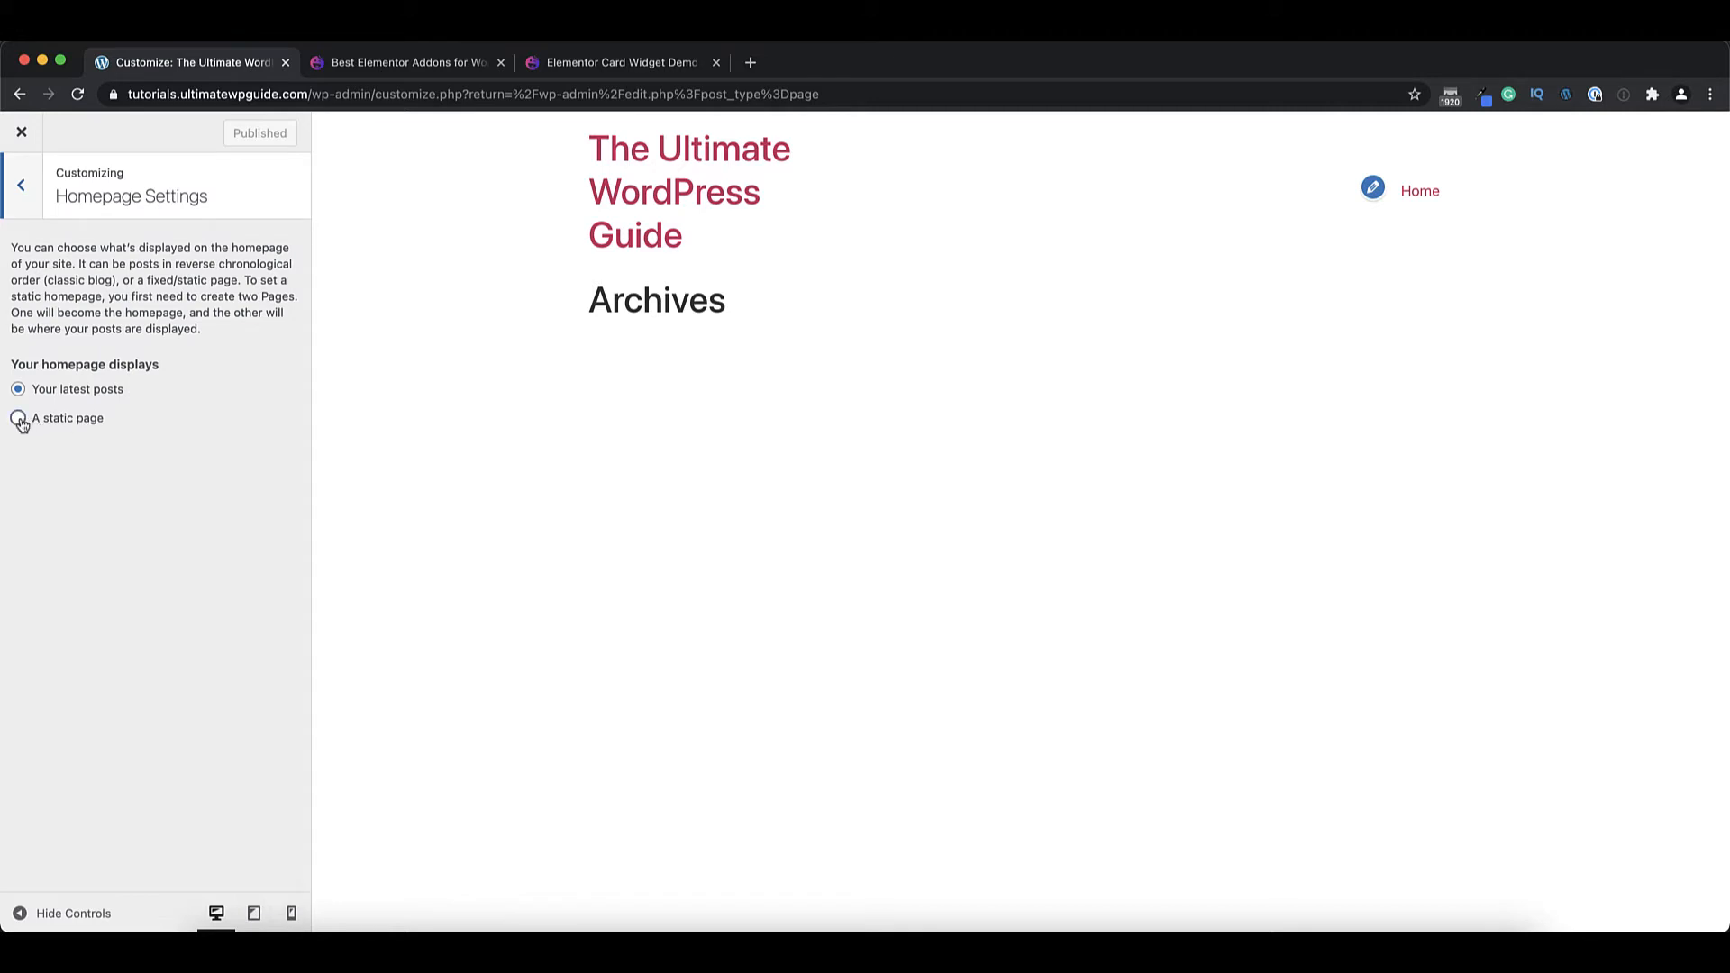
pyautogui.click(20, 420)
pyautogui.click(74, 496)
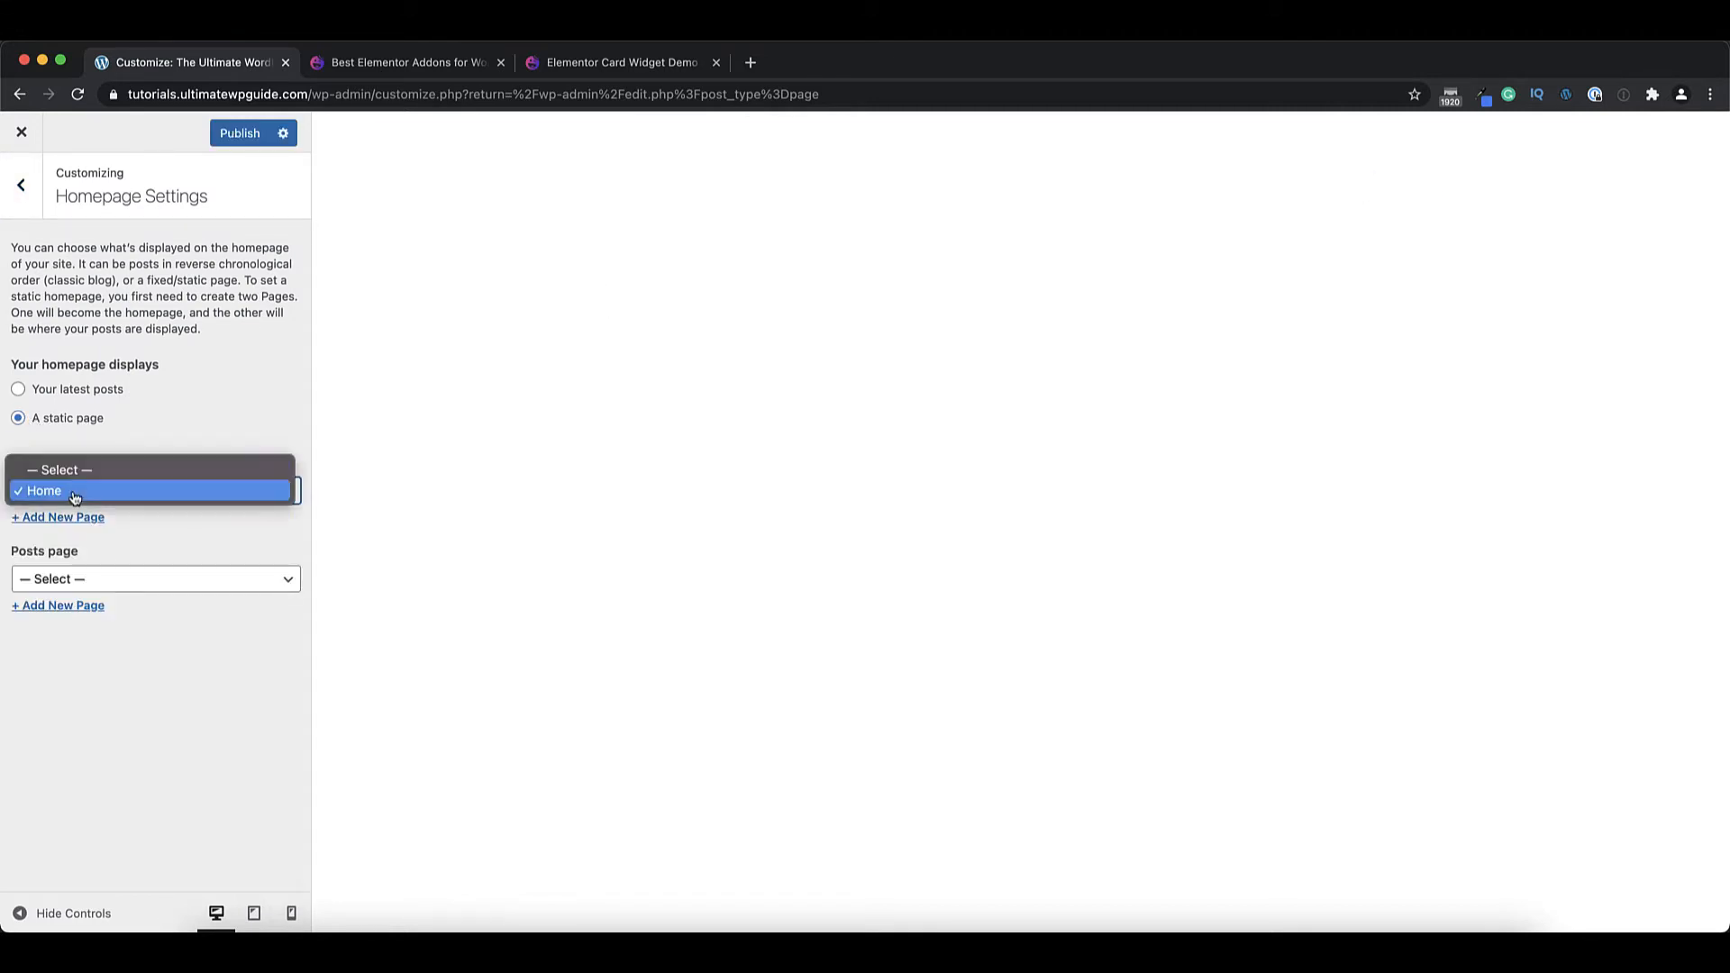
pyautogui.click(74, 493)
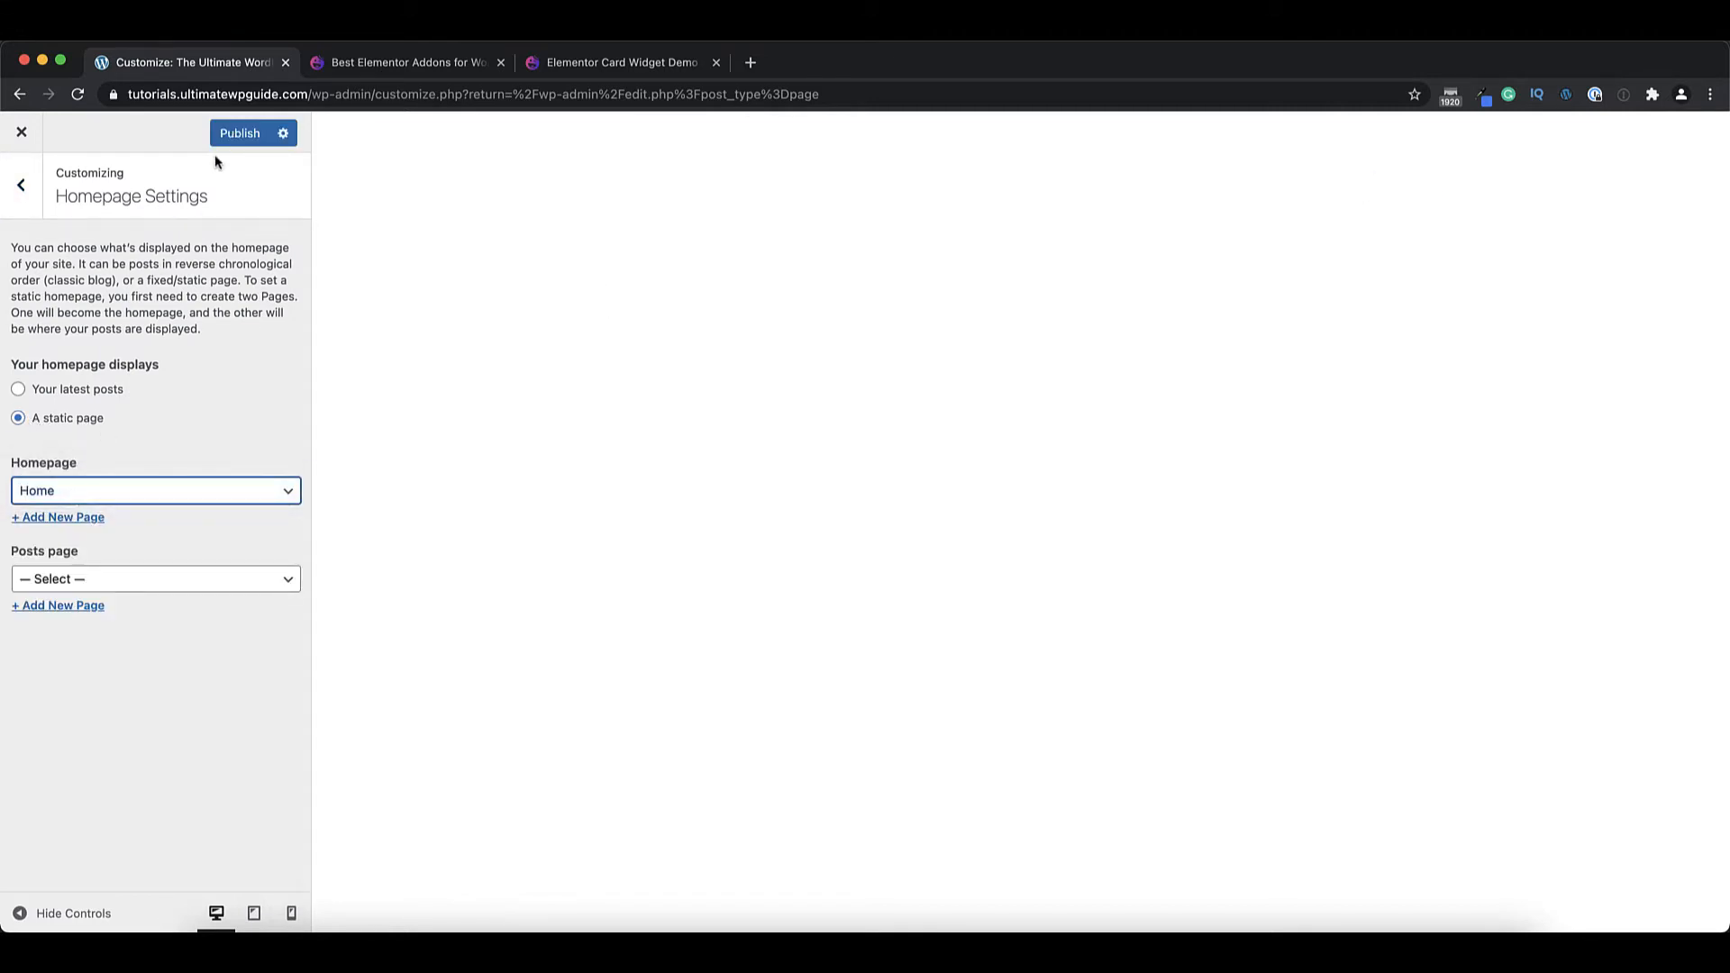
pyautogui.click(236, 137)
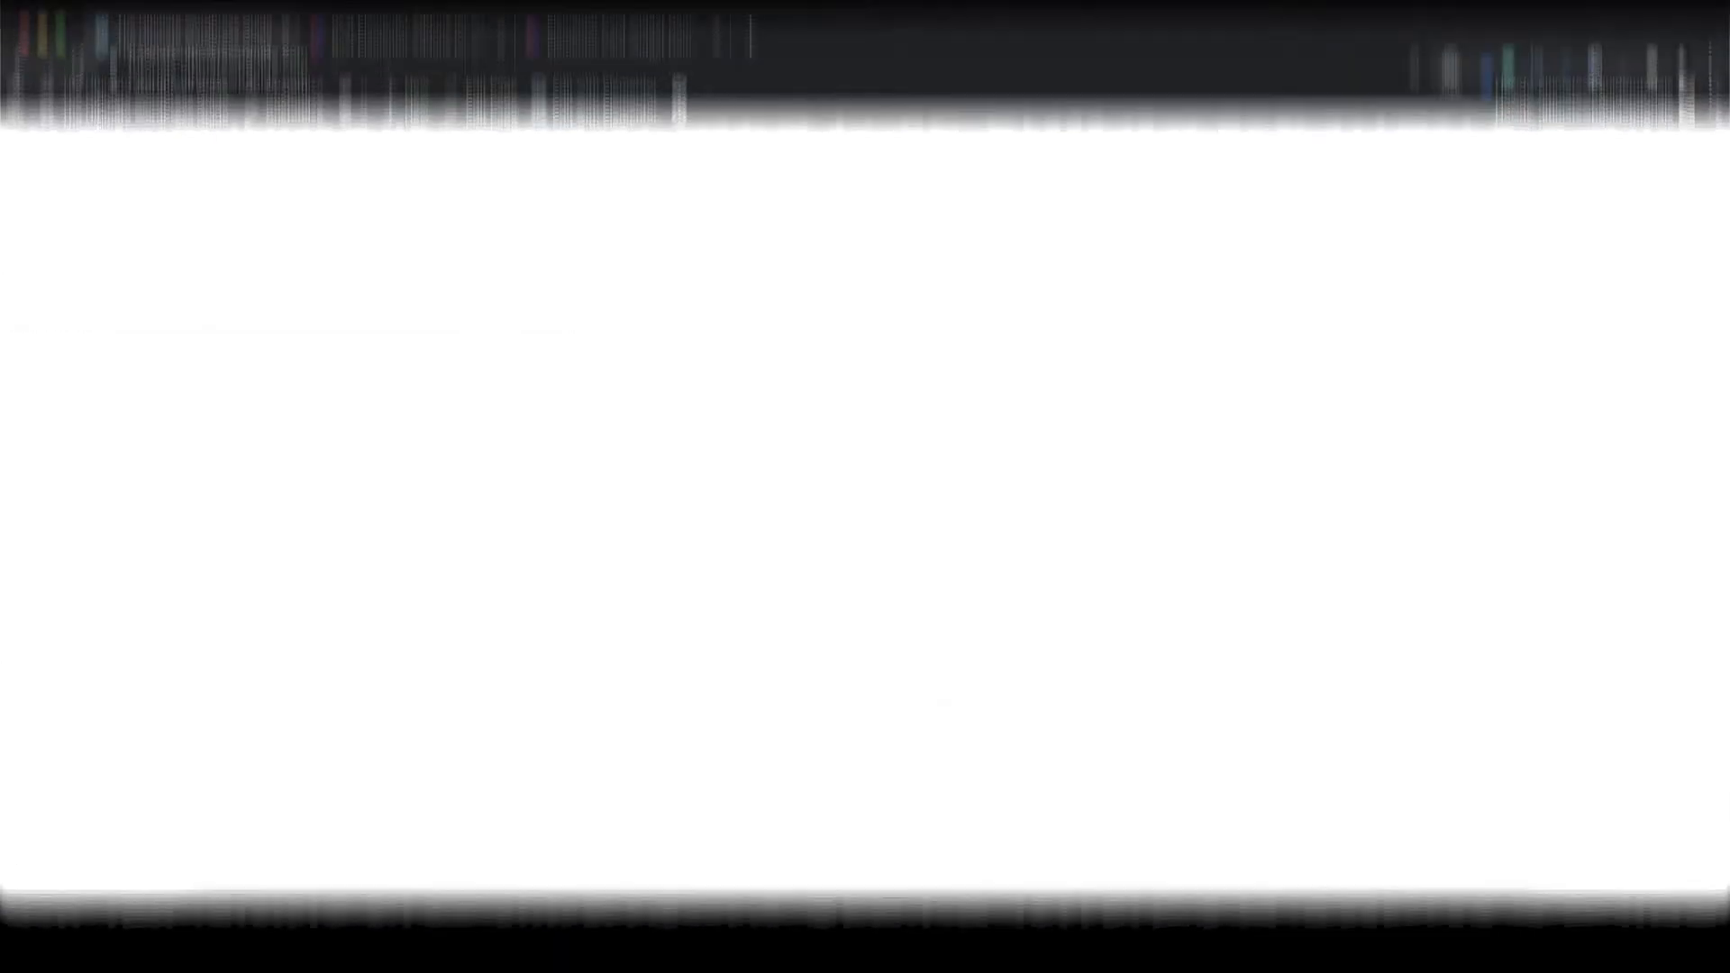
# Open the Home page for editing in Elementor and choose Elementor Canvas as its page layout.
pyautogui.click(576, 133)
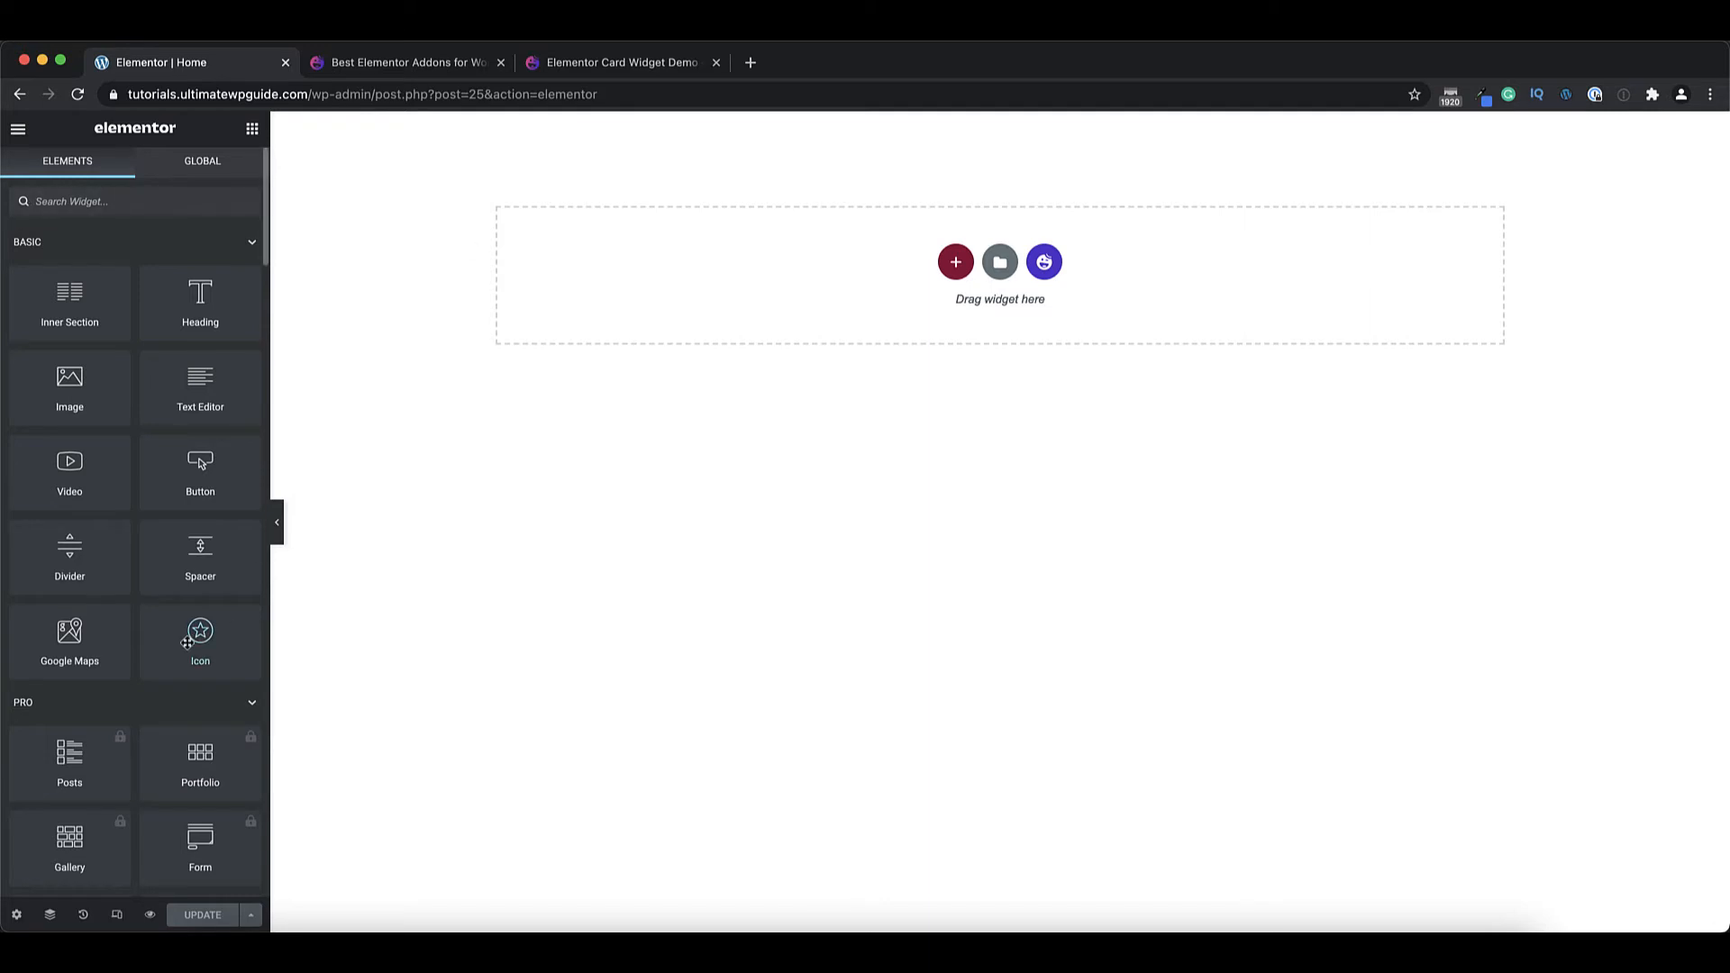
pyautogui.click(22, 918)
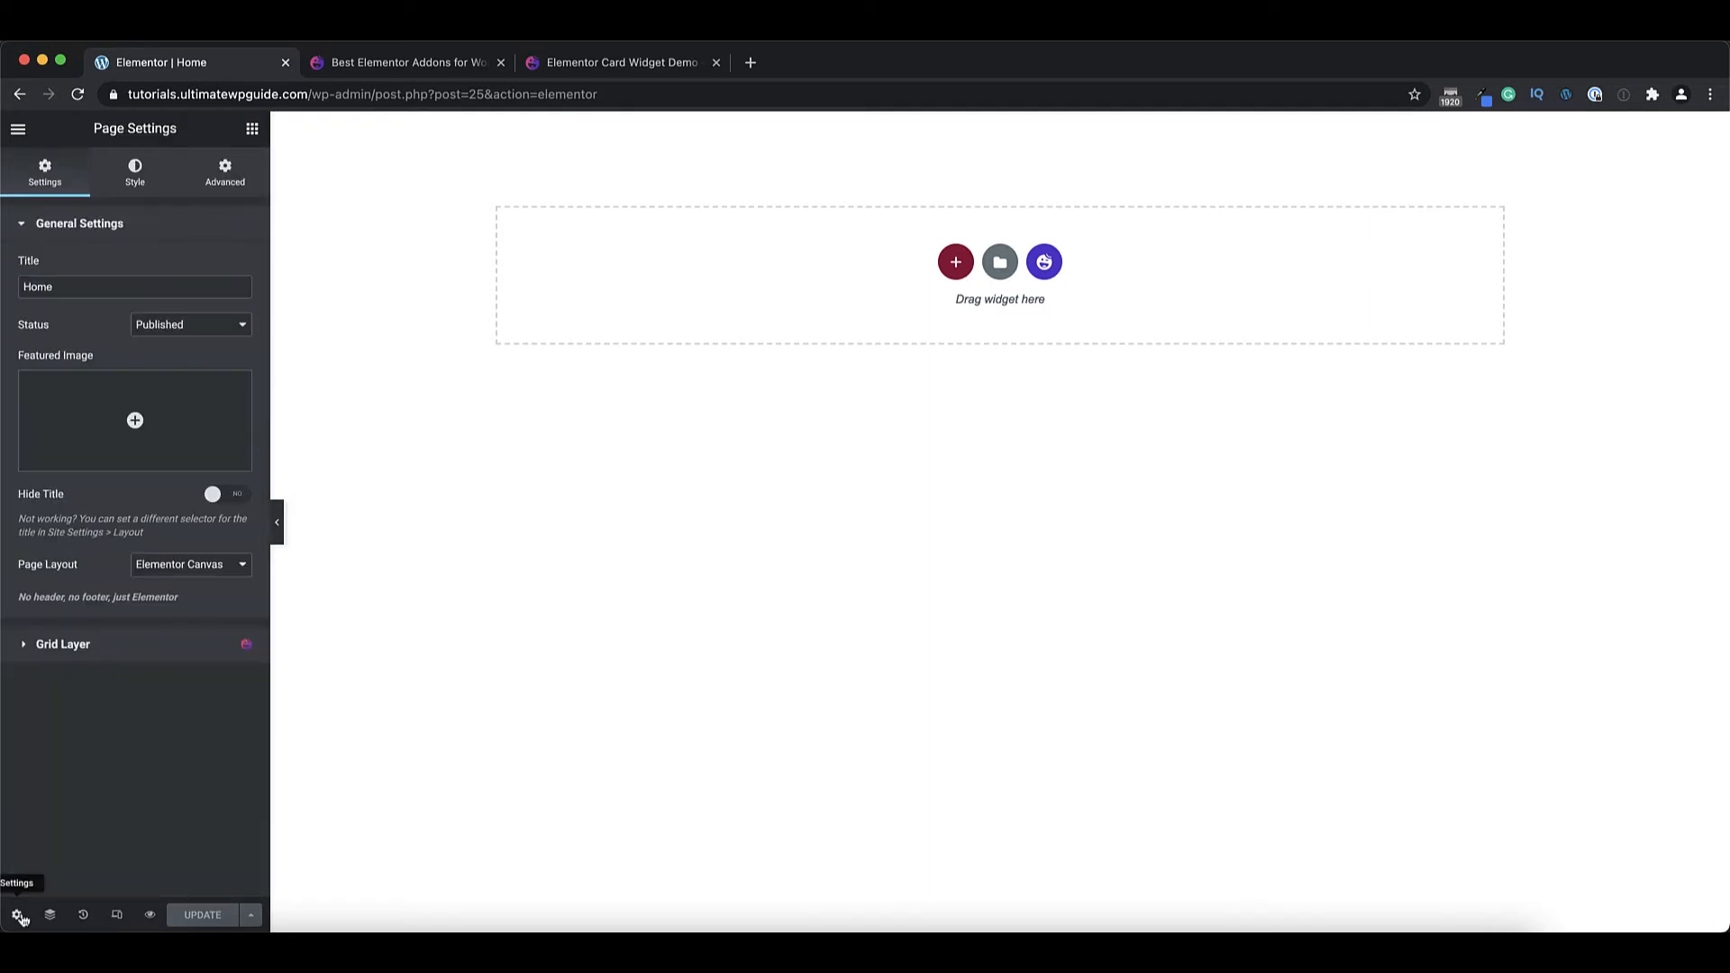
pyautogui.click(223, 573)
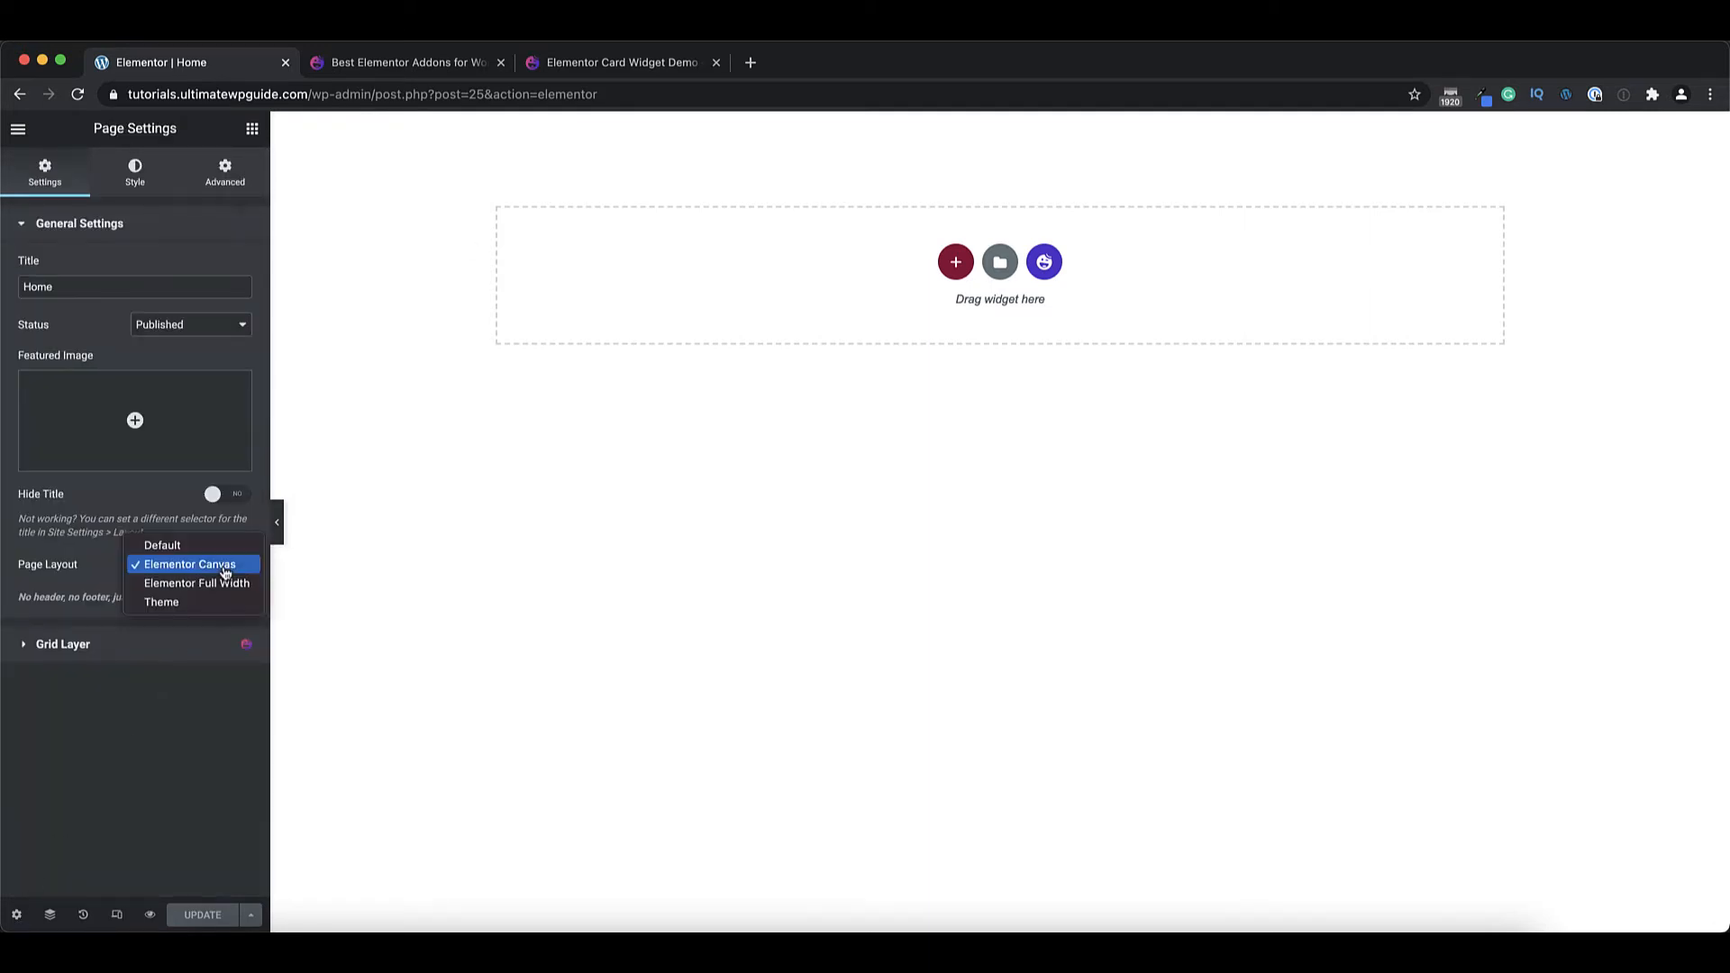
pyautogui.click(224, 571)
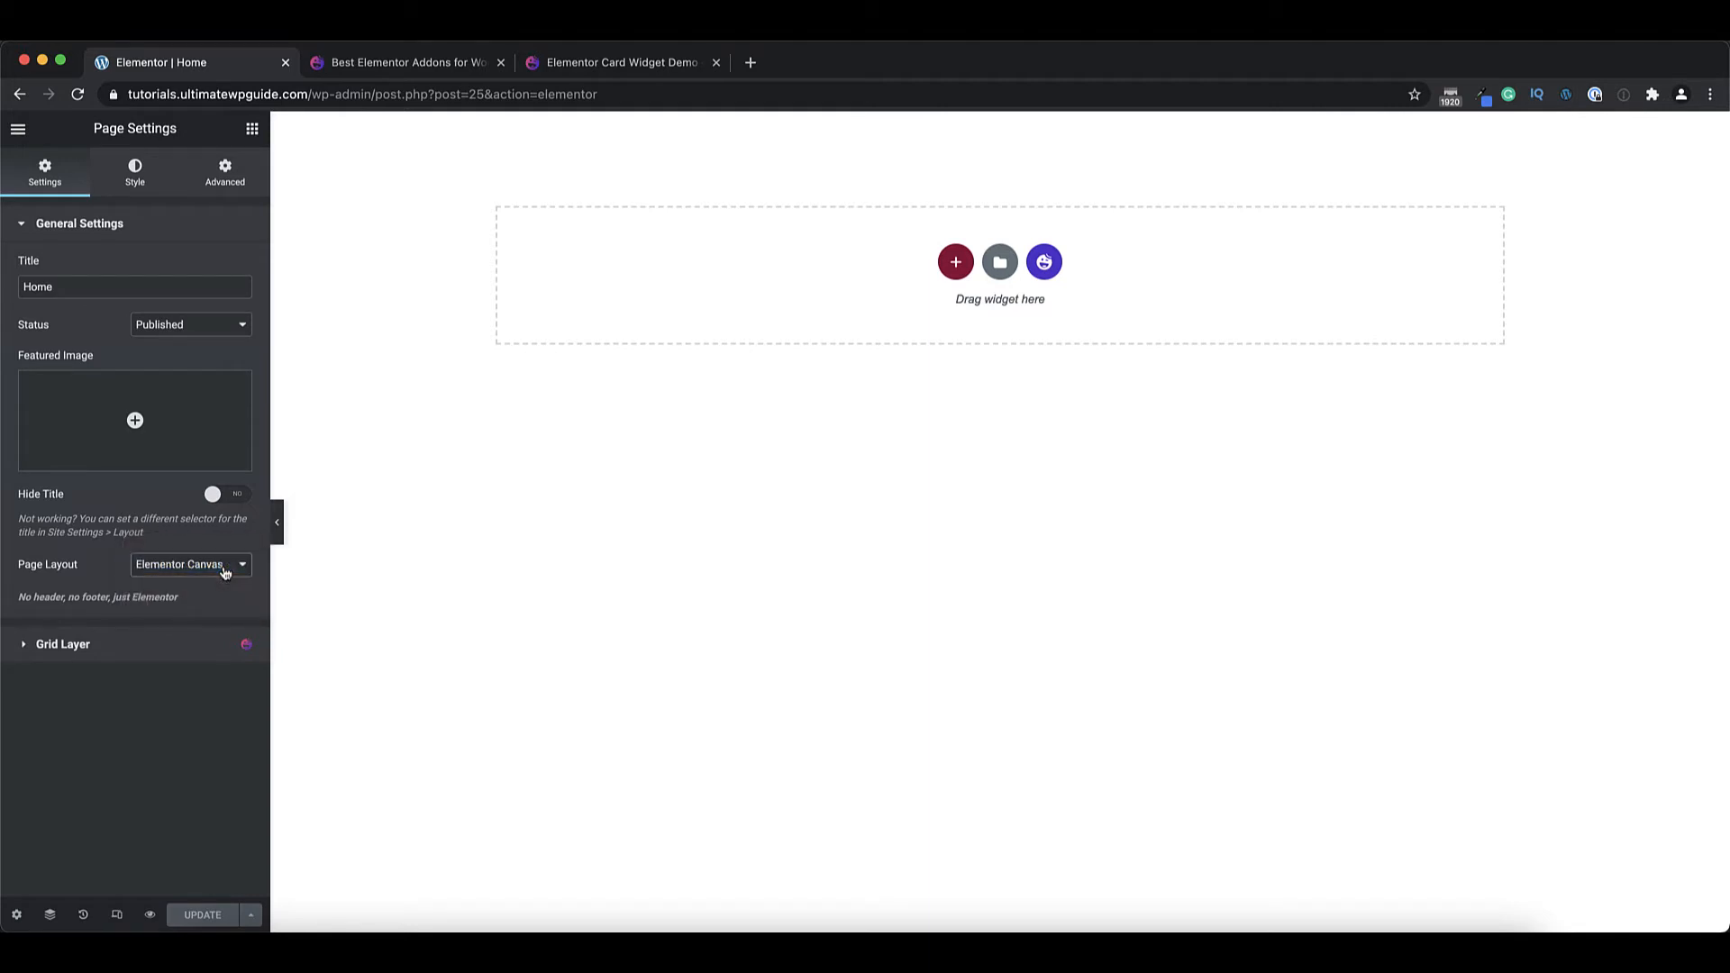
# Show the Happy Addons widgets in the element list and add a section with three equal columns to the page.
pyautogui.click(253, 130)
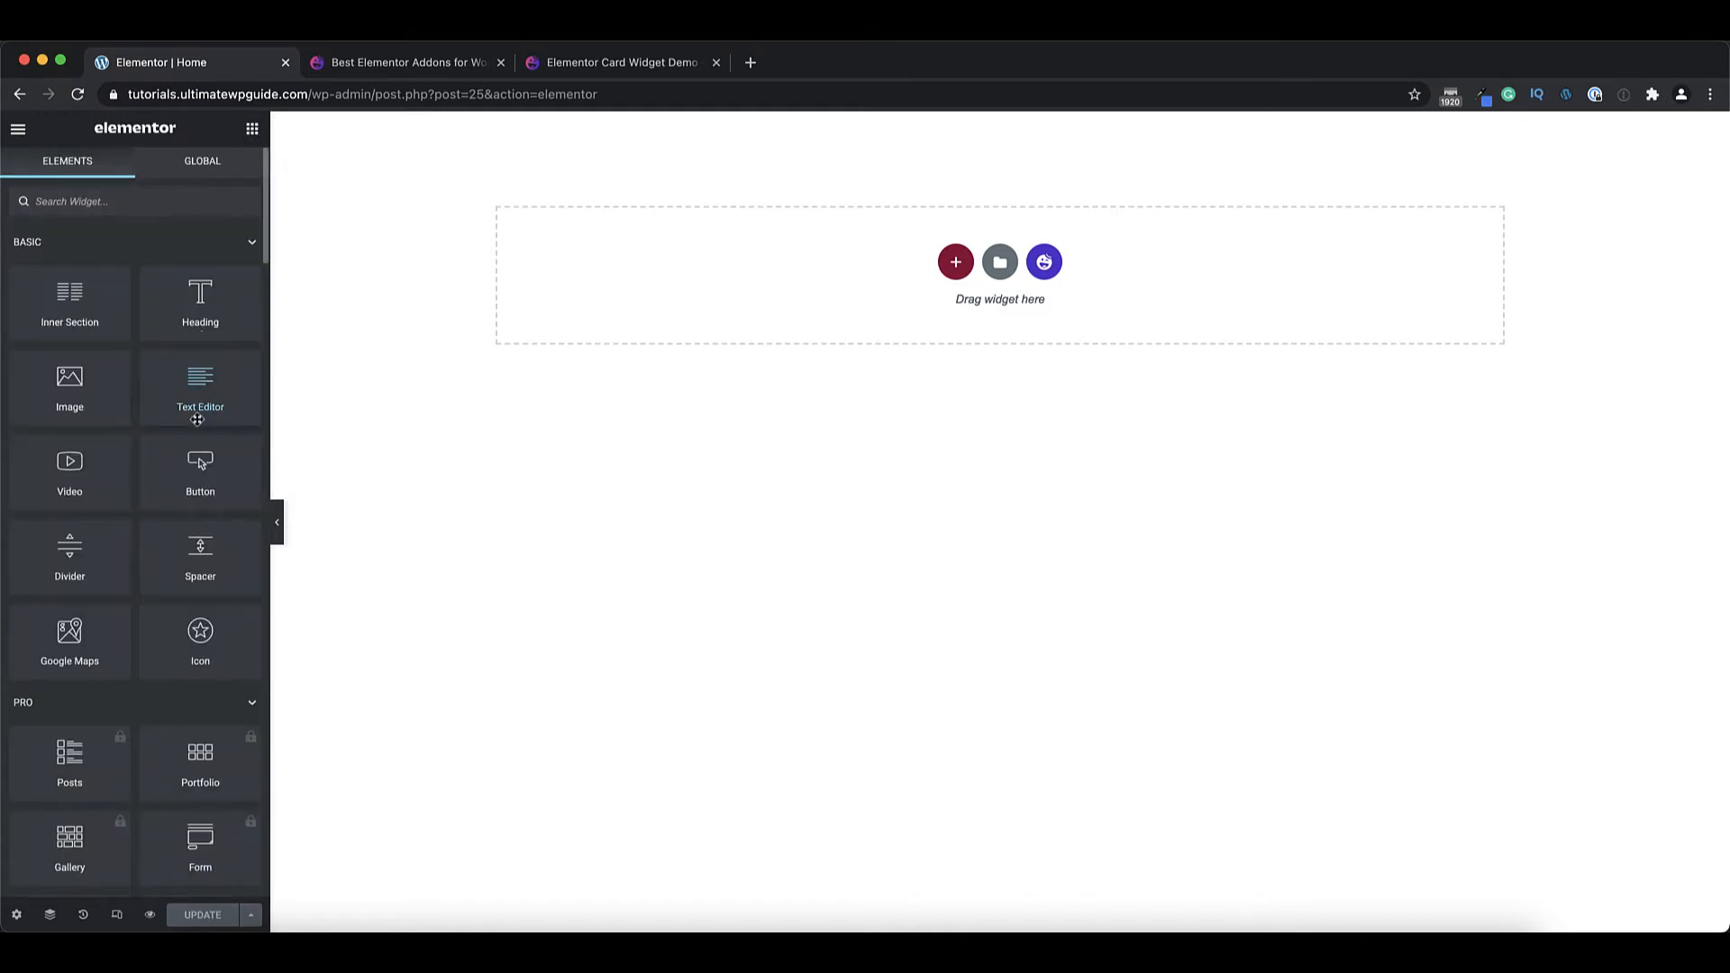
pyautogui.scroll(-10, 197, 420)
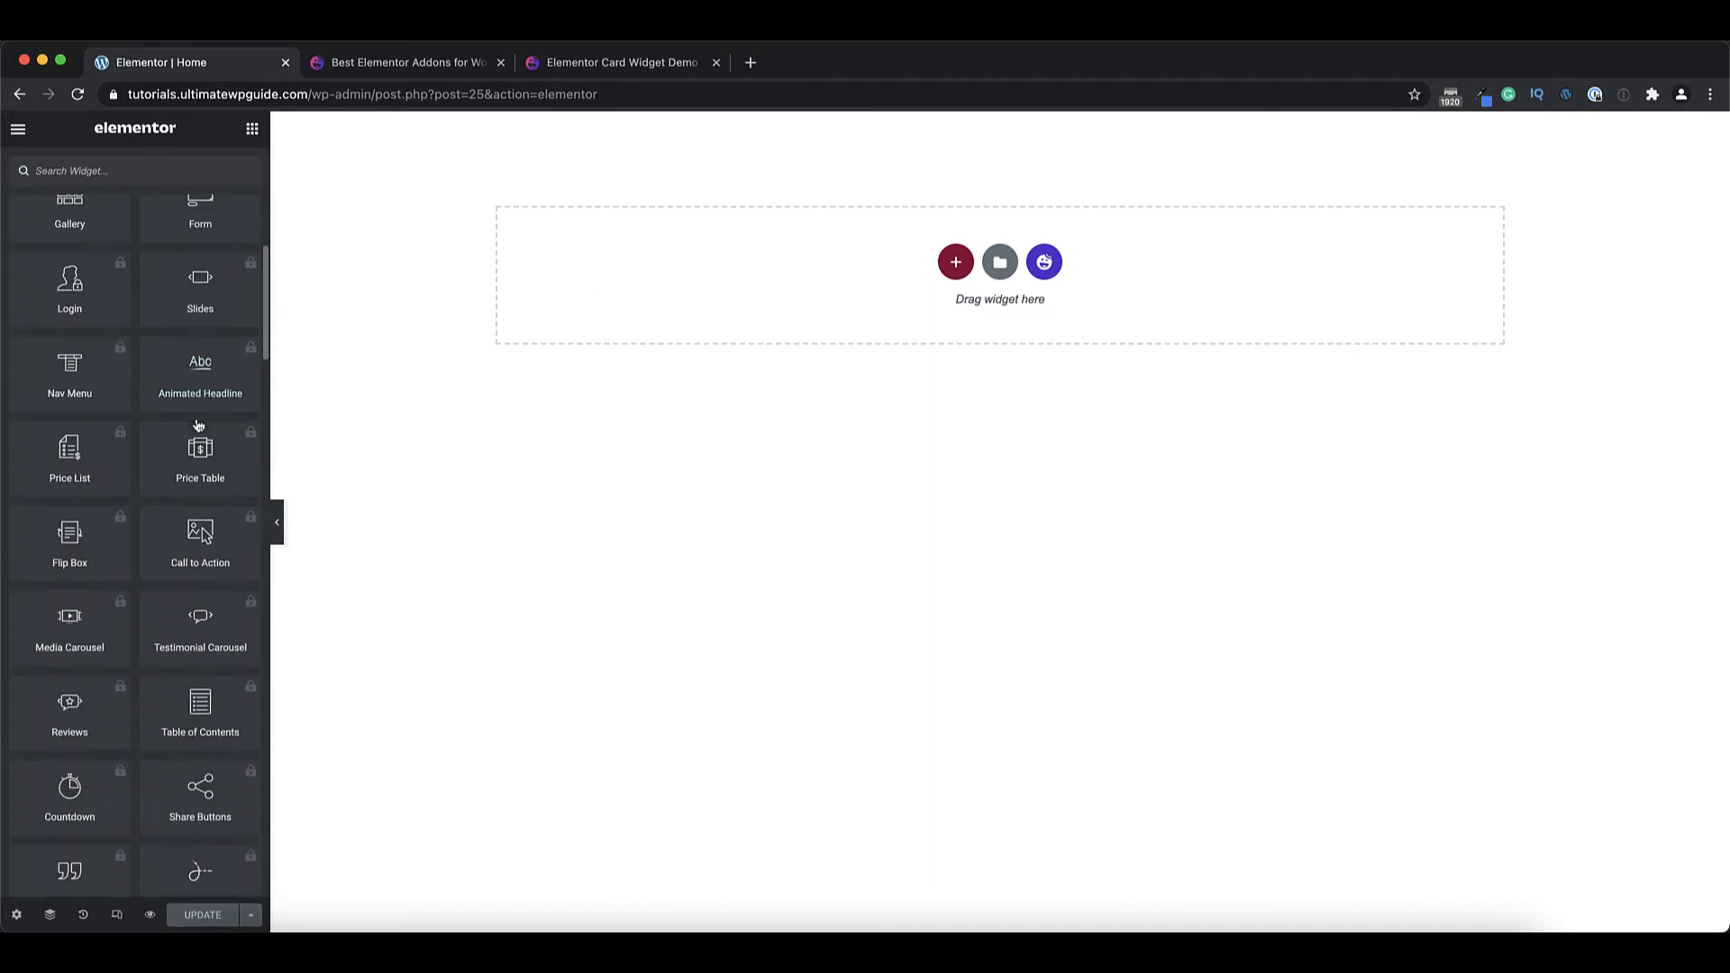
pyautogui.scroll(-7, 198, 425)
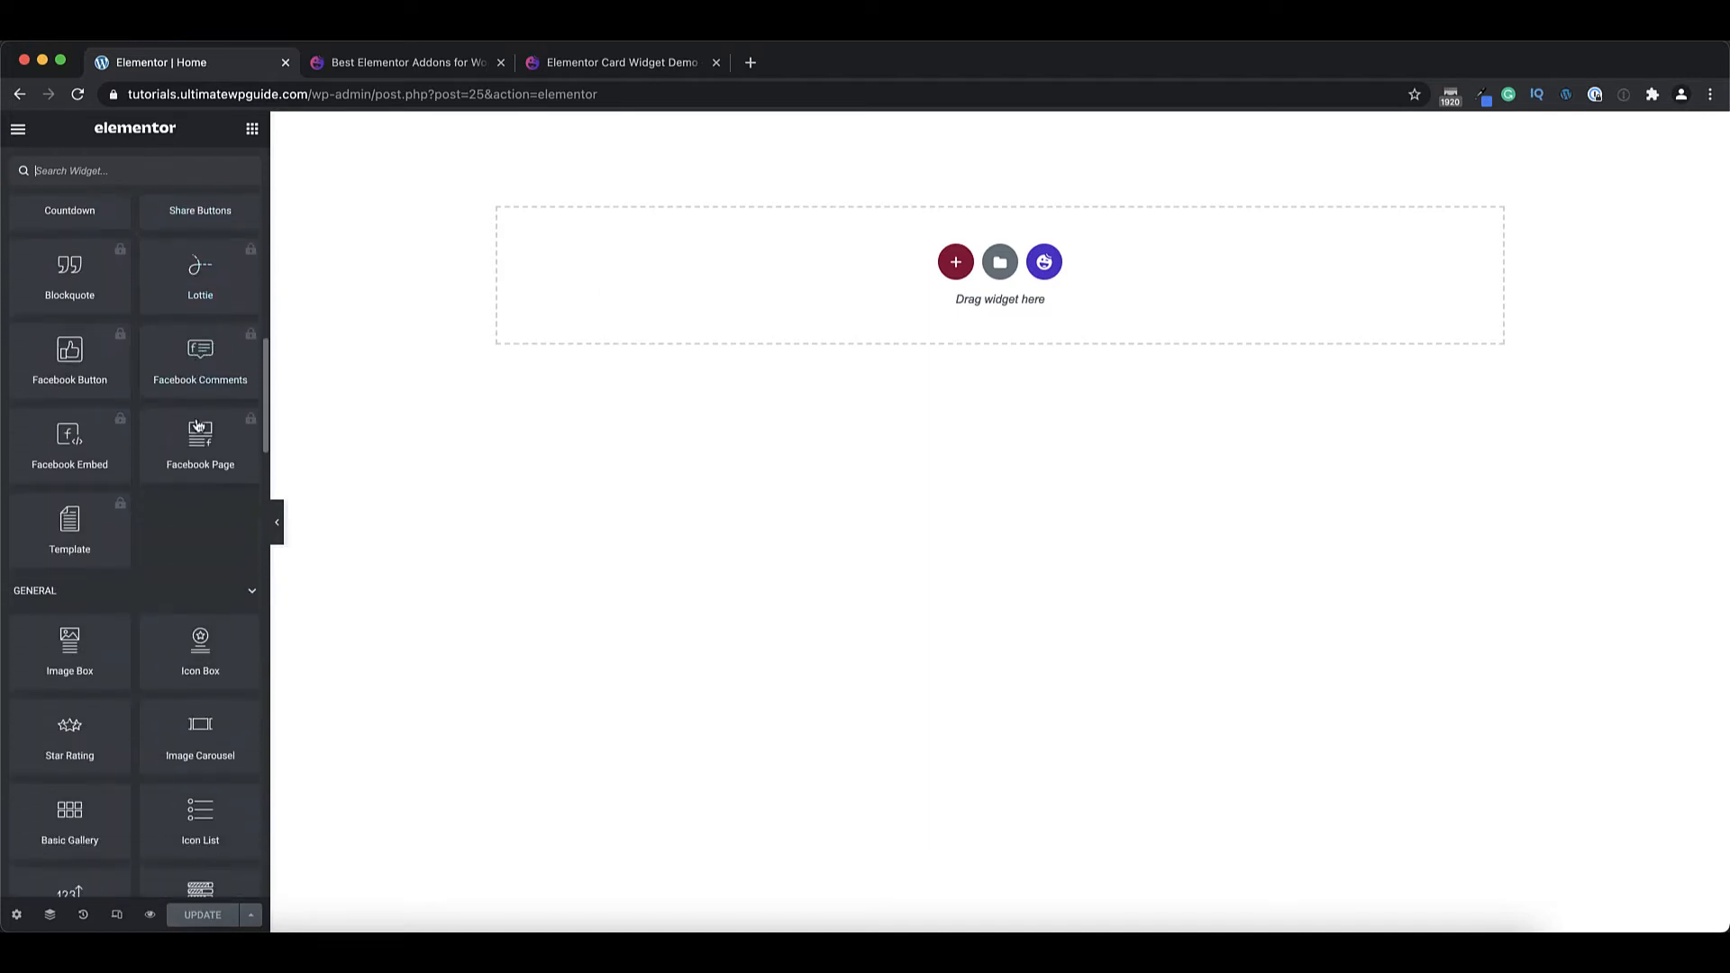
pyautogui.scroll(-8, 198, 423)
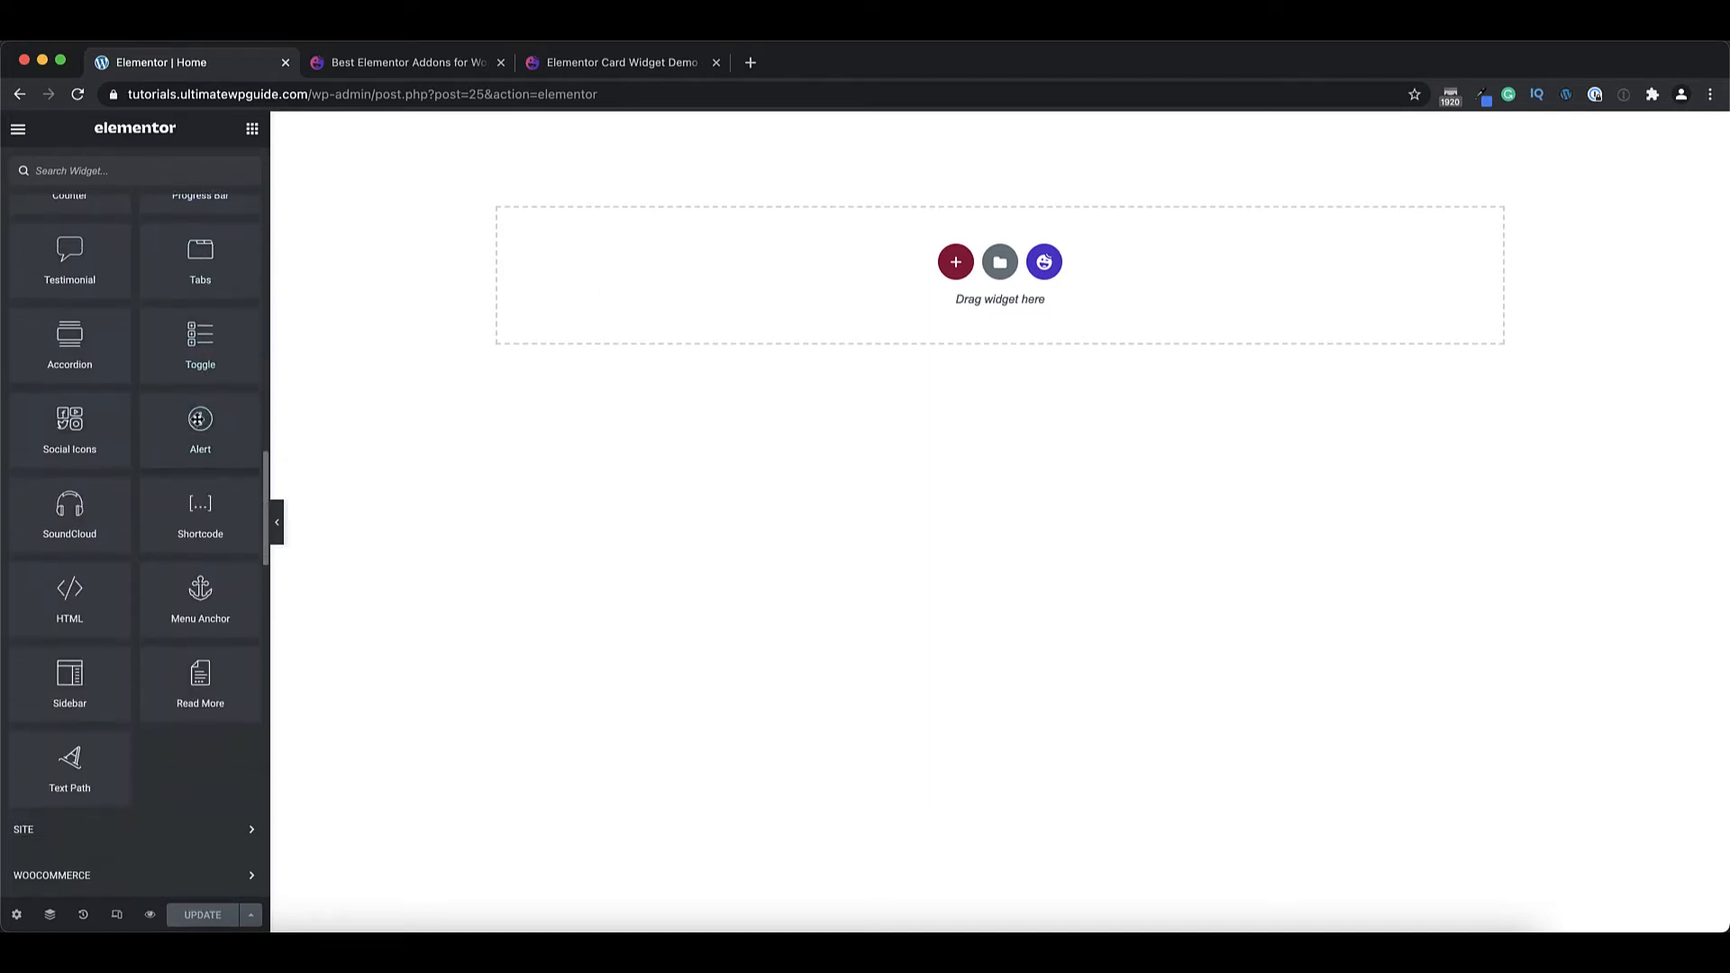
pyautogui.scroll(-7, 197, 419)
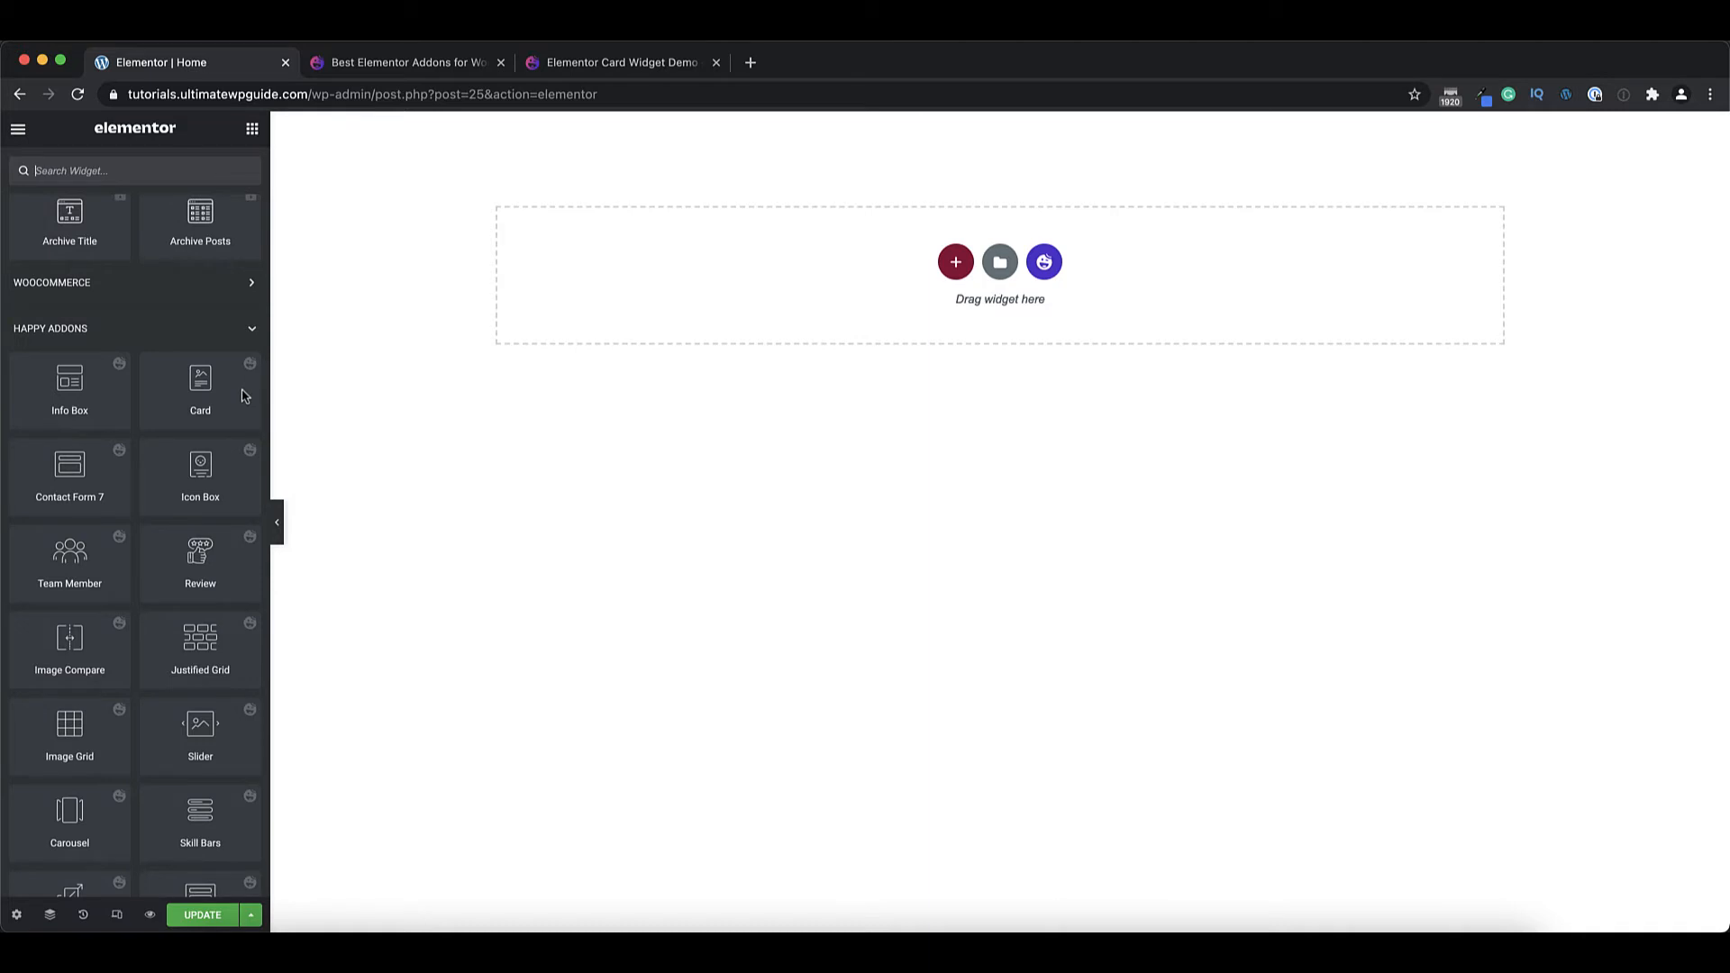
pyautogui.click(955, 263)
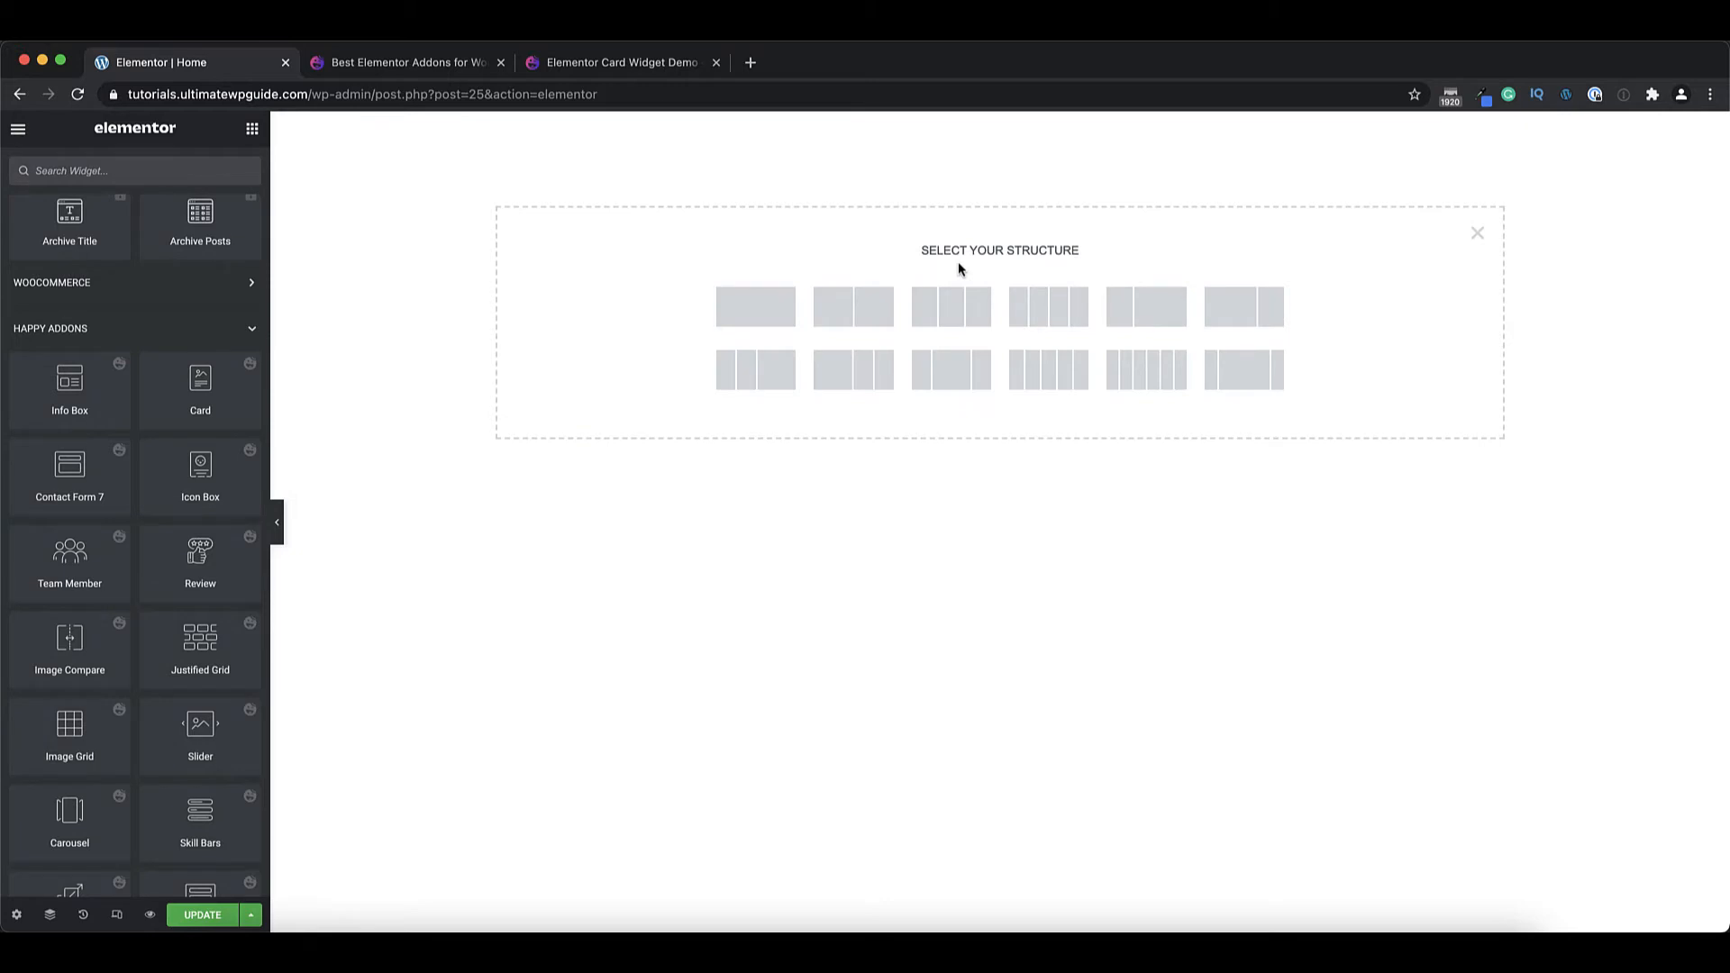
pyautogui.click(958, 313)
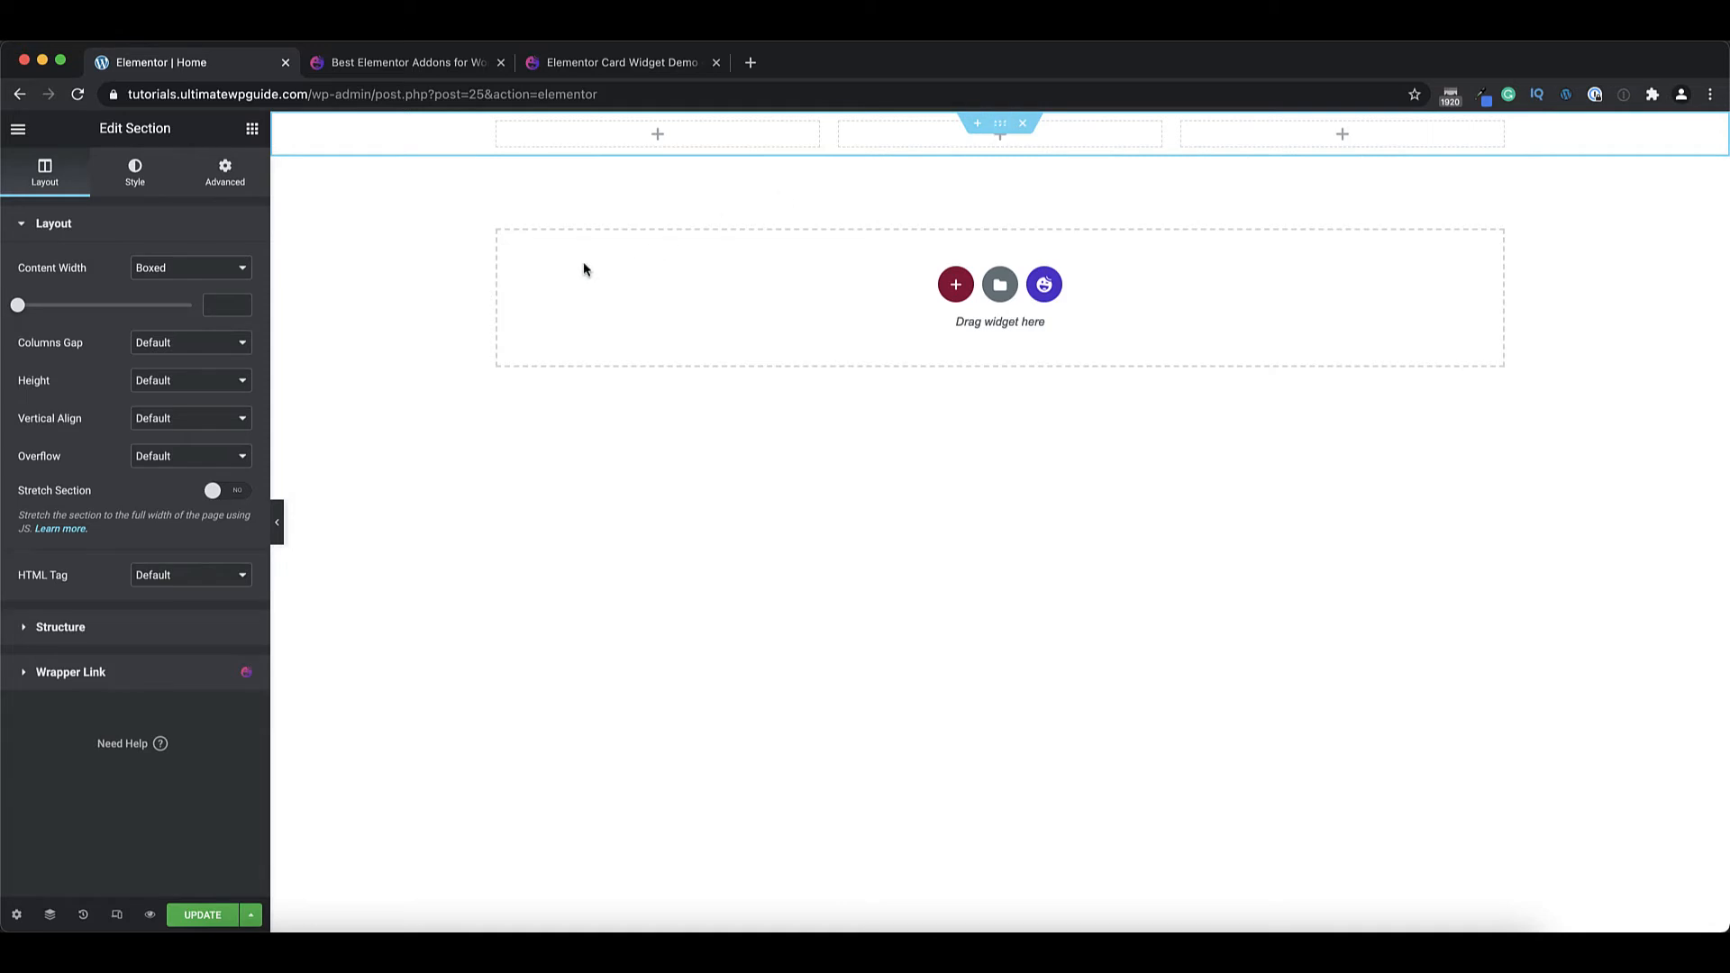
# Set the section's height to Fit To Screen and add the Happy Addons Card widget to its middle column.
pyautogui.click(205, 382)
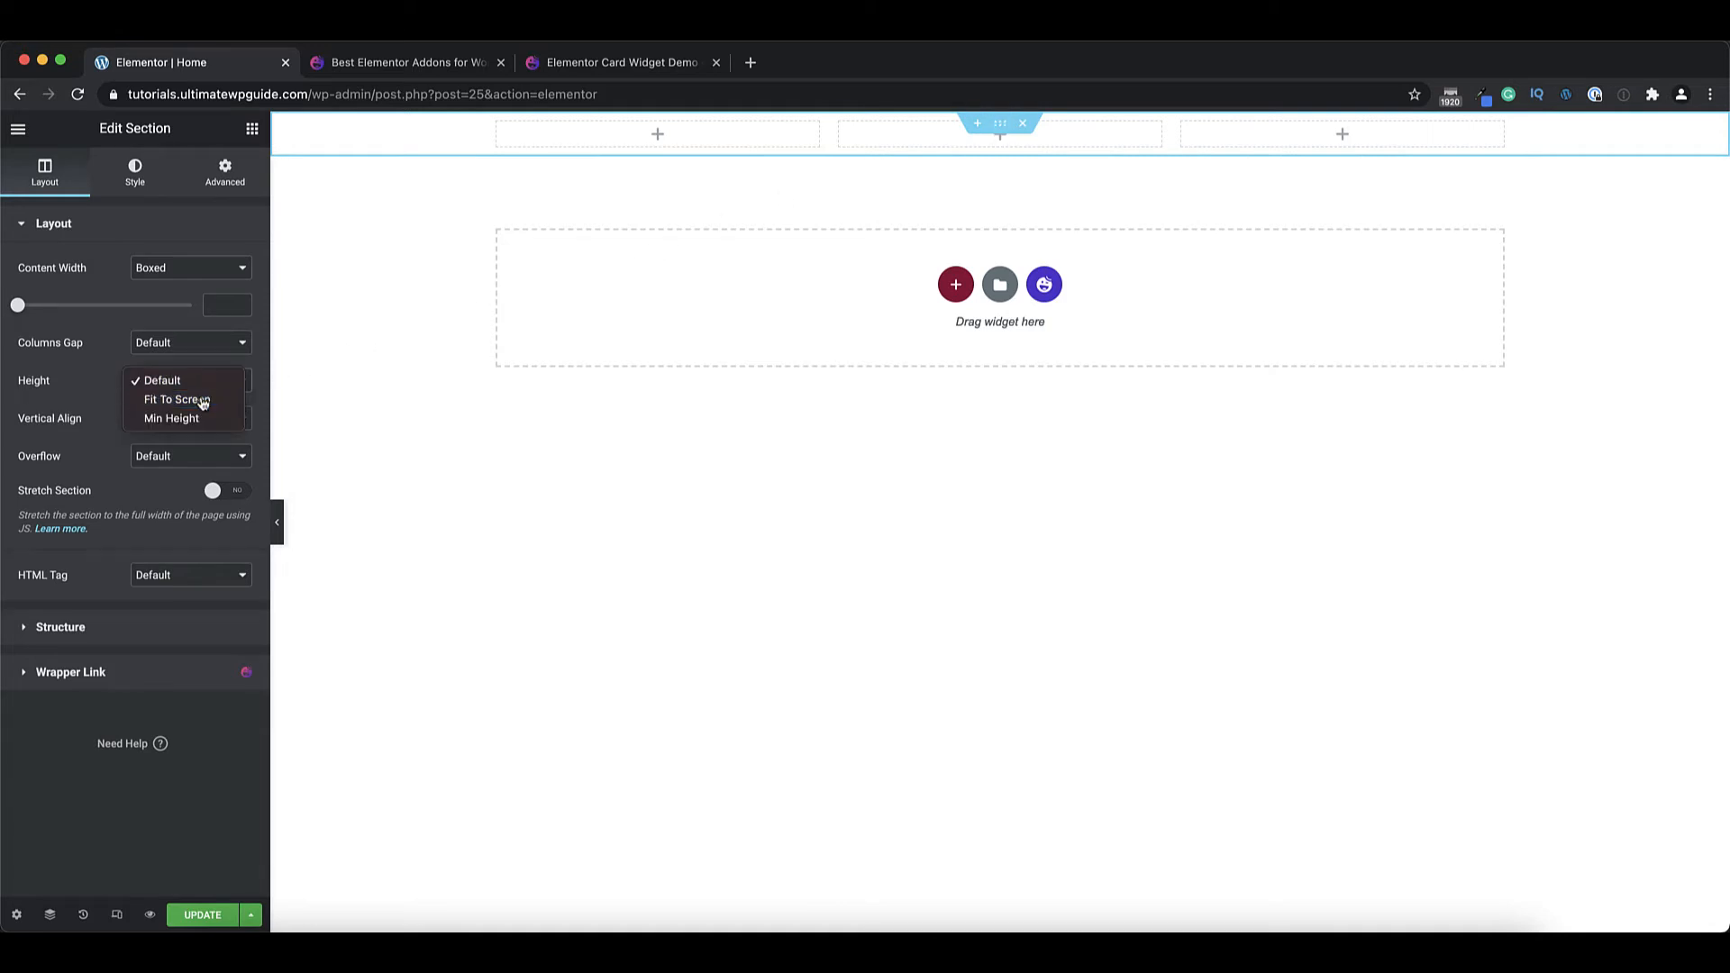
pyautogui.click(203, 401)
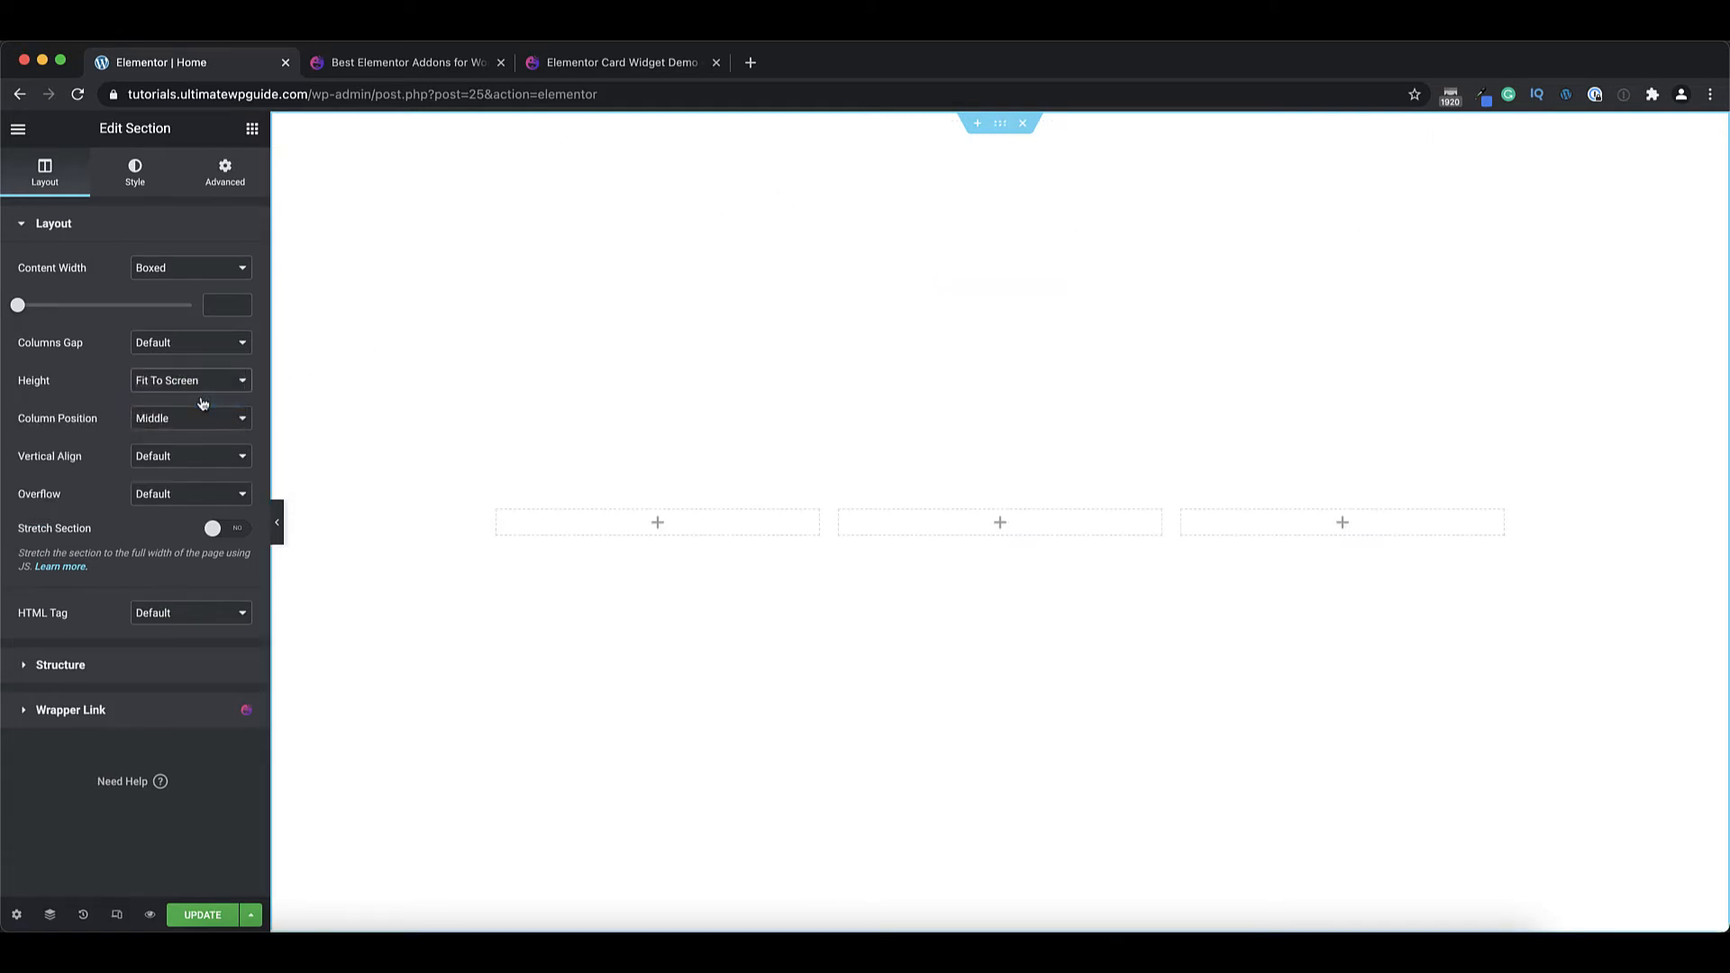
pyautogui.click(253, 129)
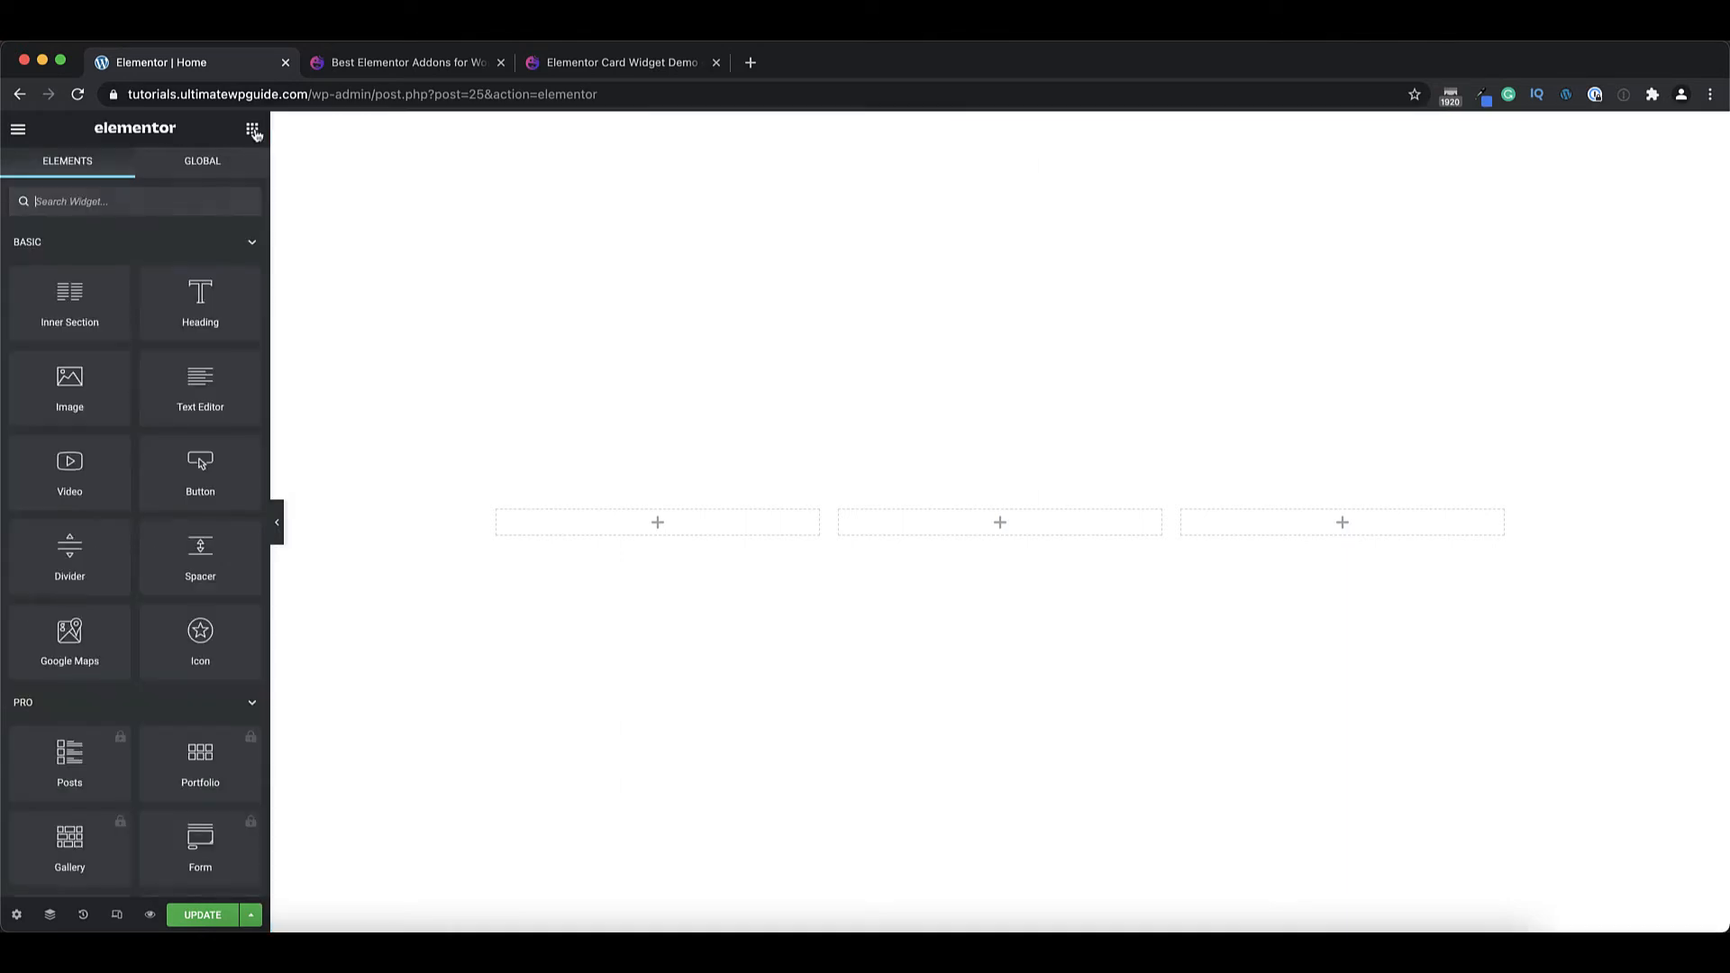
pyautogui.scroll(-15, 206, 486)
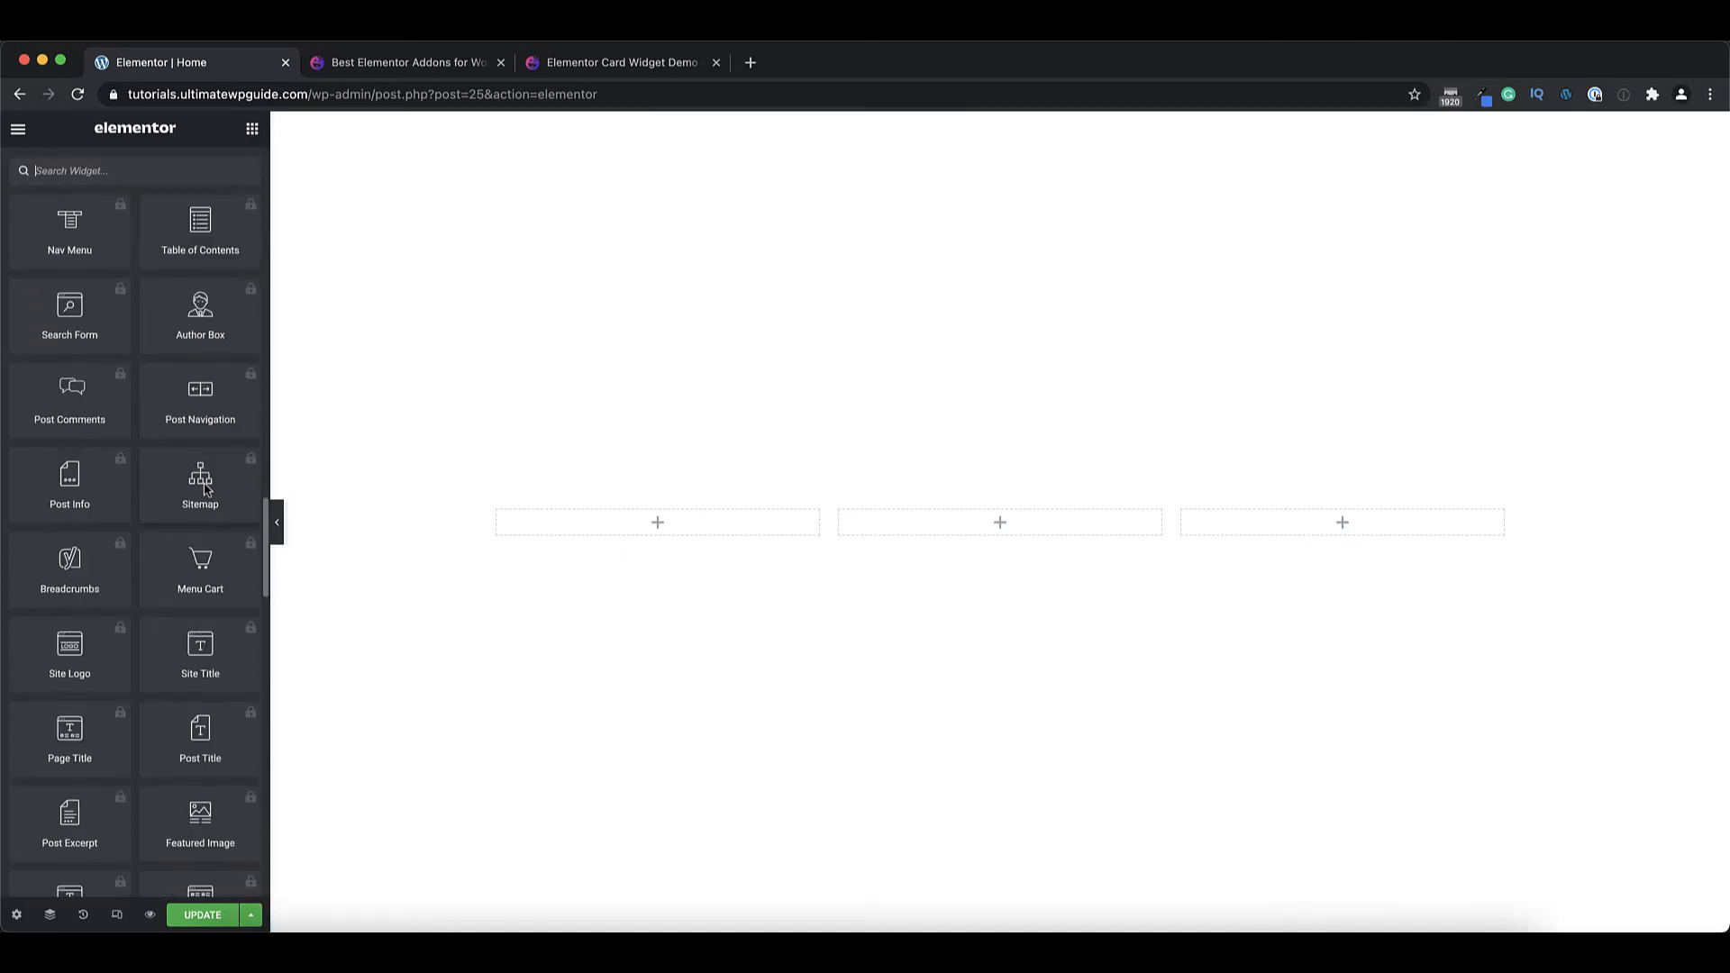
pyautogui.scroll(-8, 207, 490)
pyautogui.scroll(5, 207, 432)
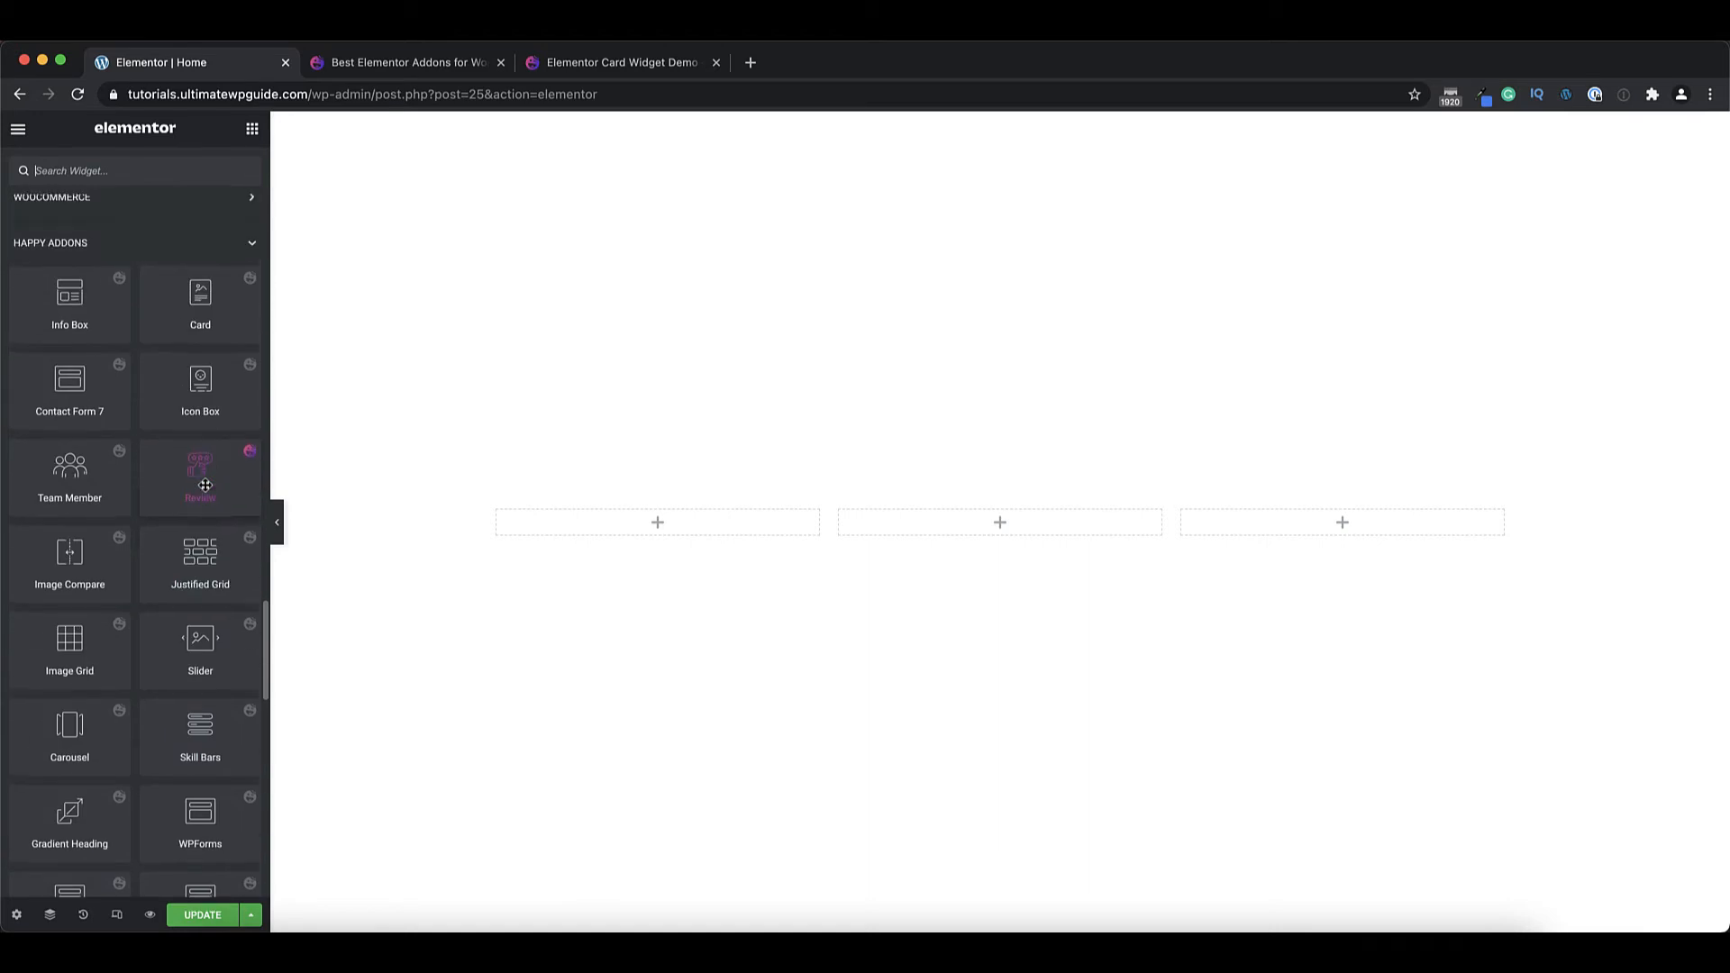
pyautogui.moveTo(200, 361); pyautogui.dragTo(1022, 537)
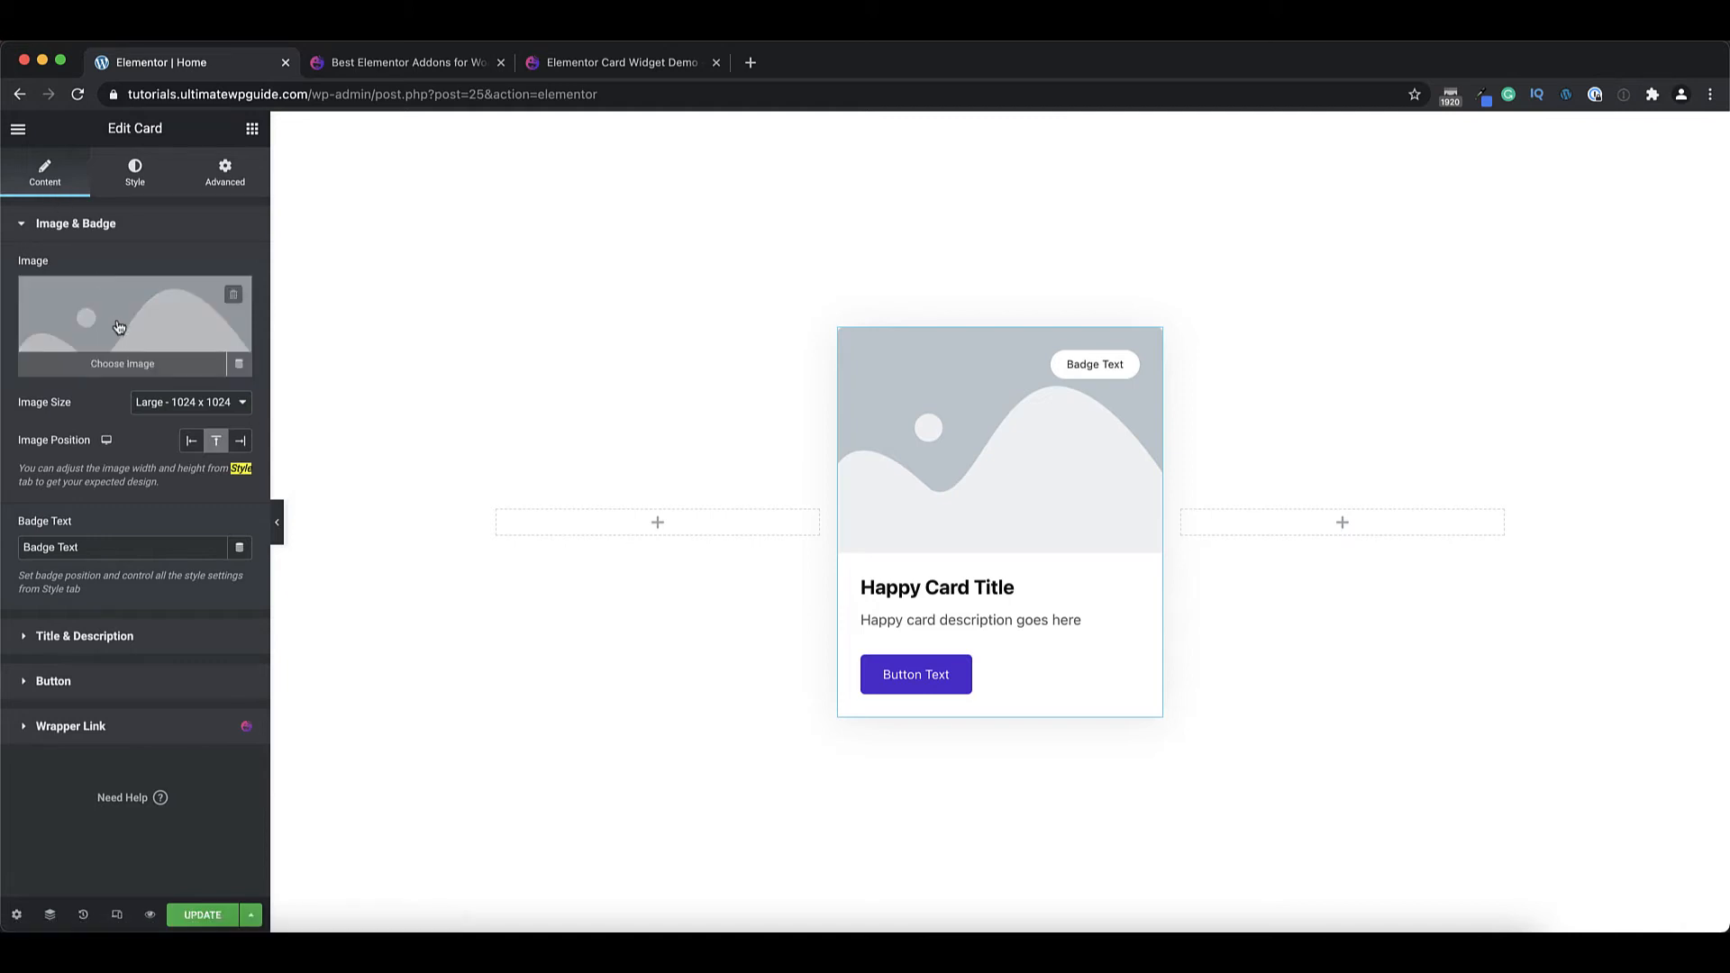
# Try the Left and Right positions for the card's image and return it to Top.
pyautogui.click(191, 440)
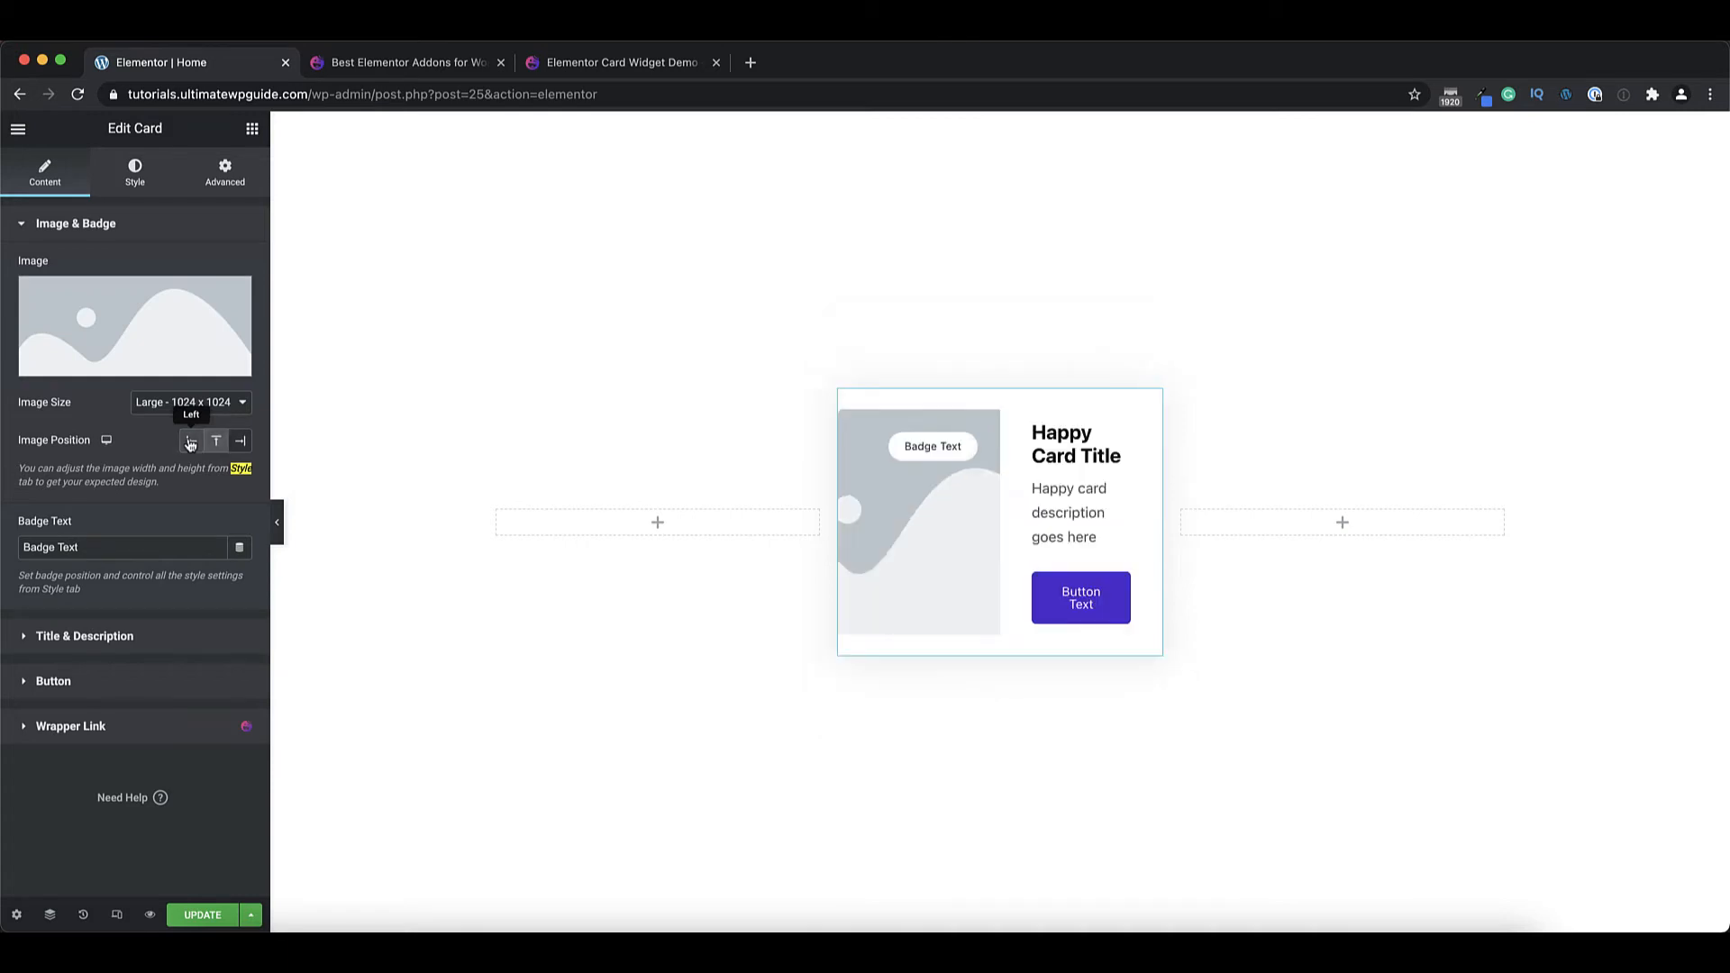
pyautogui.click(239, 442)
pyautogui.click(217, 441)
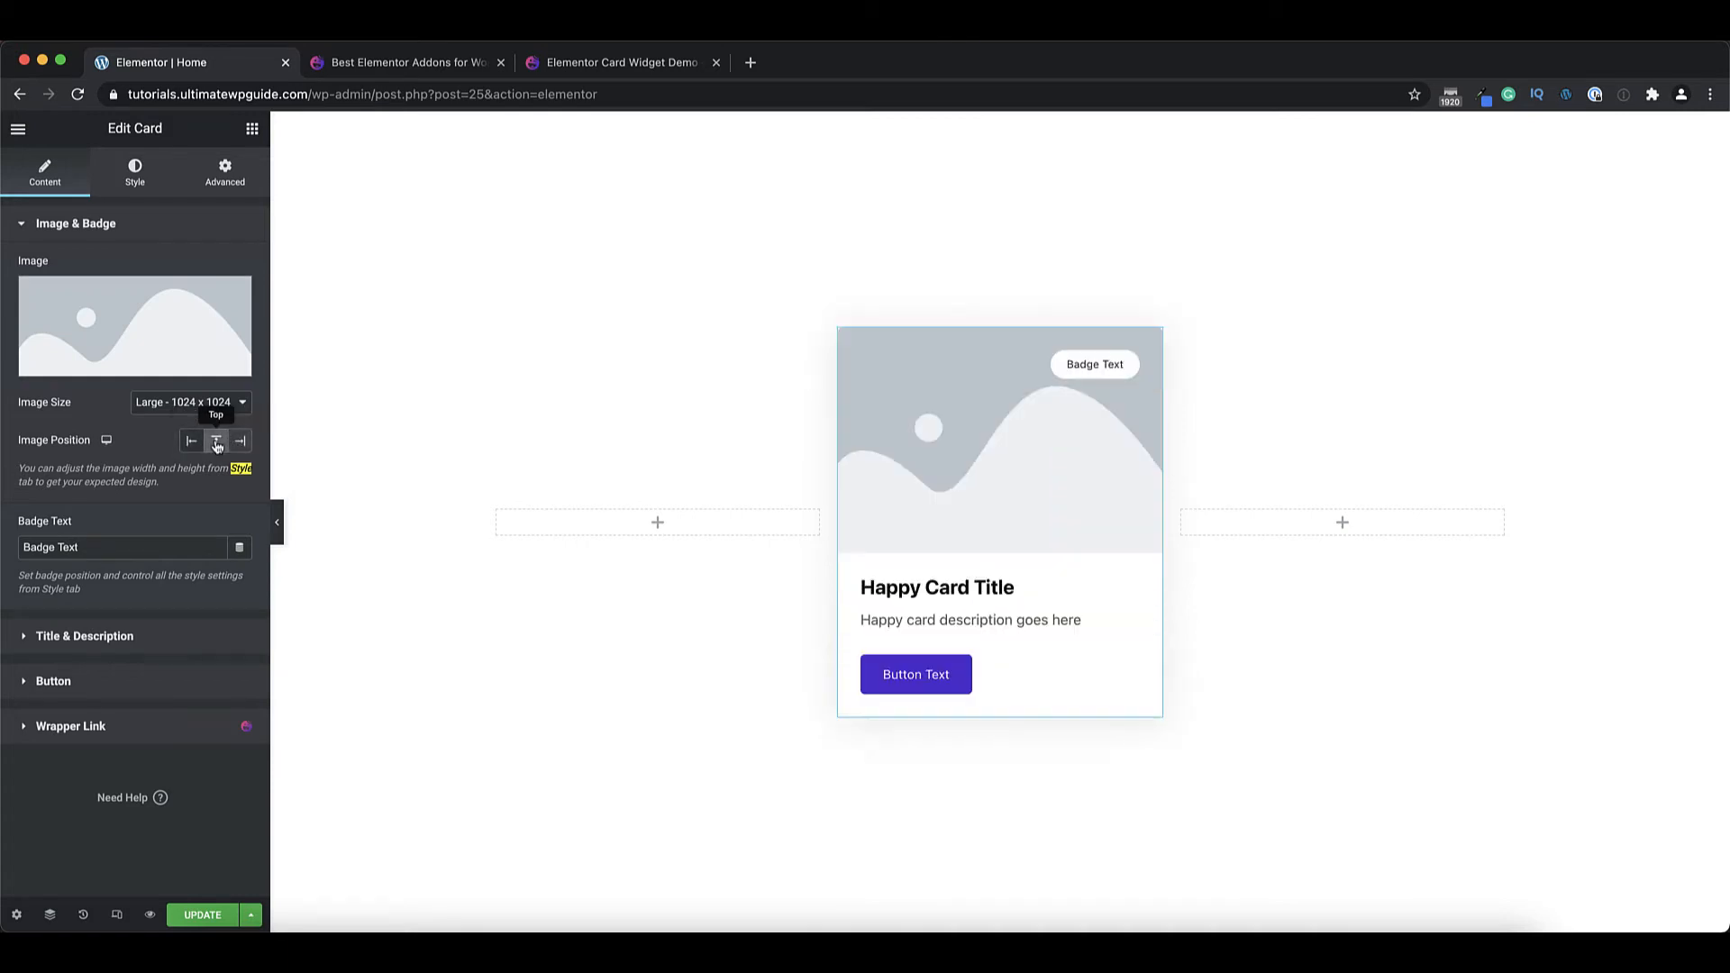
# Set the alignment of the card's title and description content to Center.
pyautogui.click(106, 638)
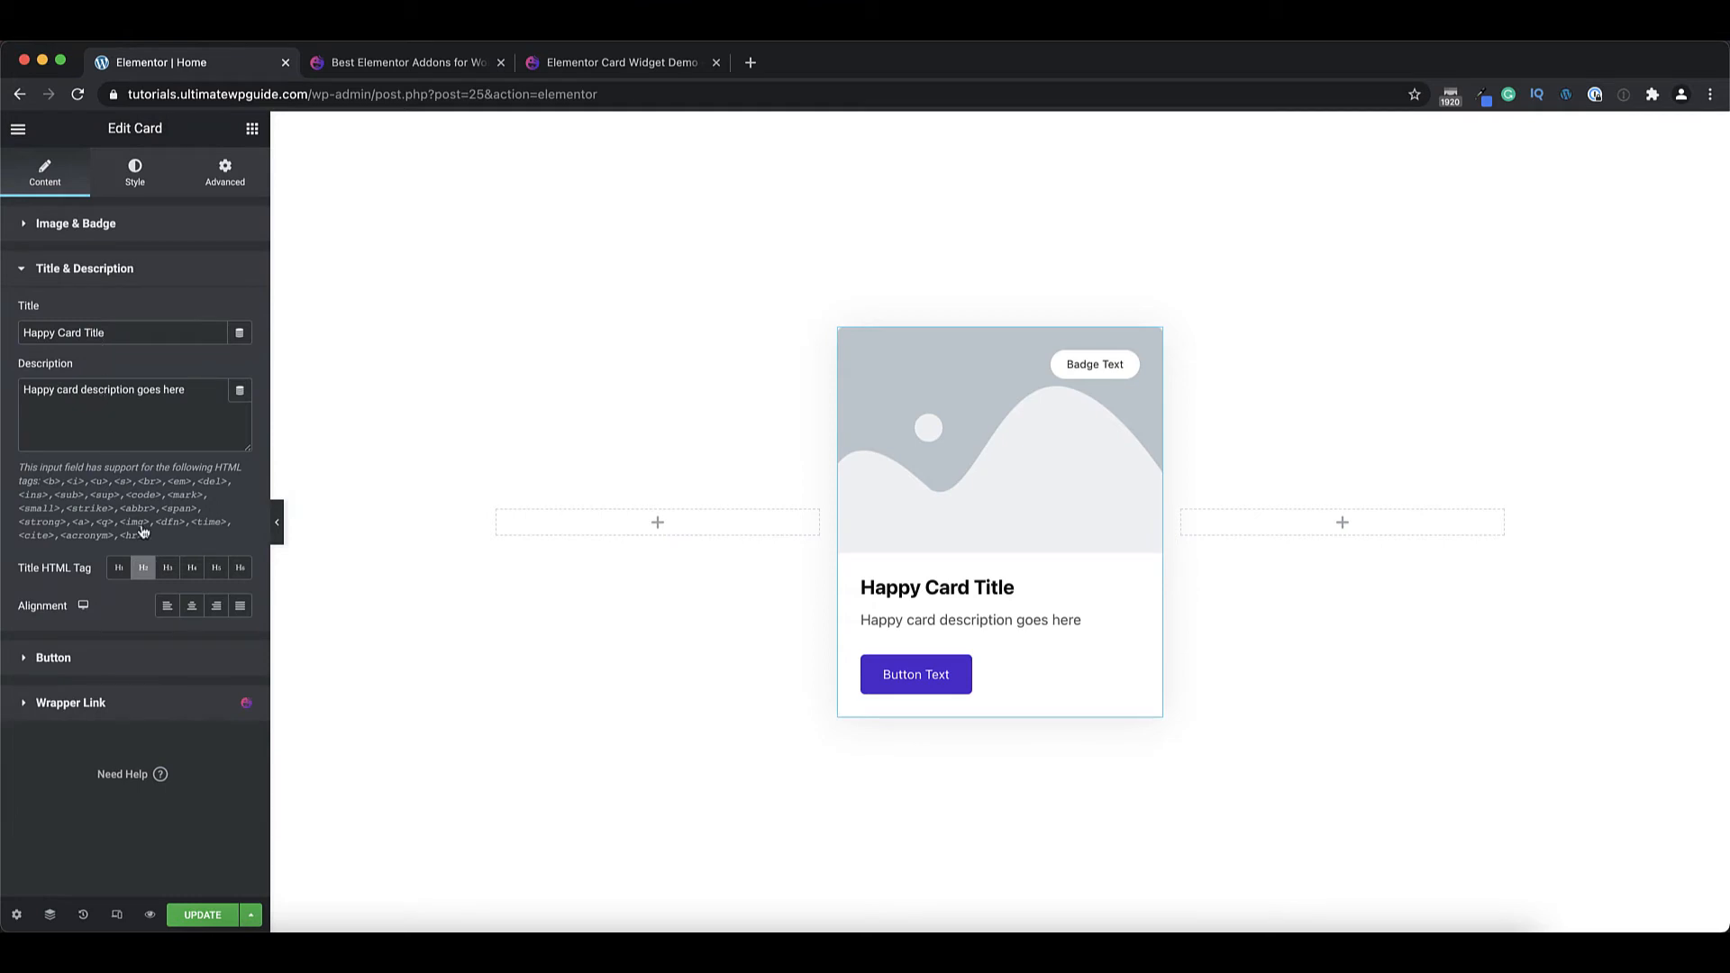
pyautogui.click(195, 612)
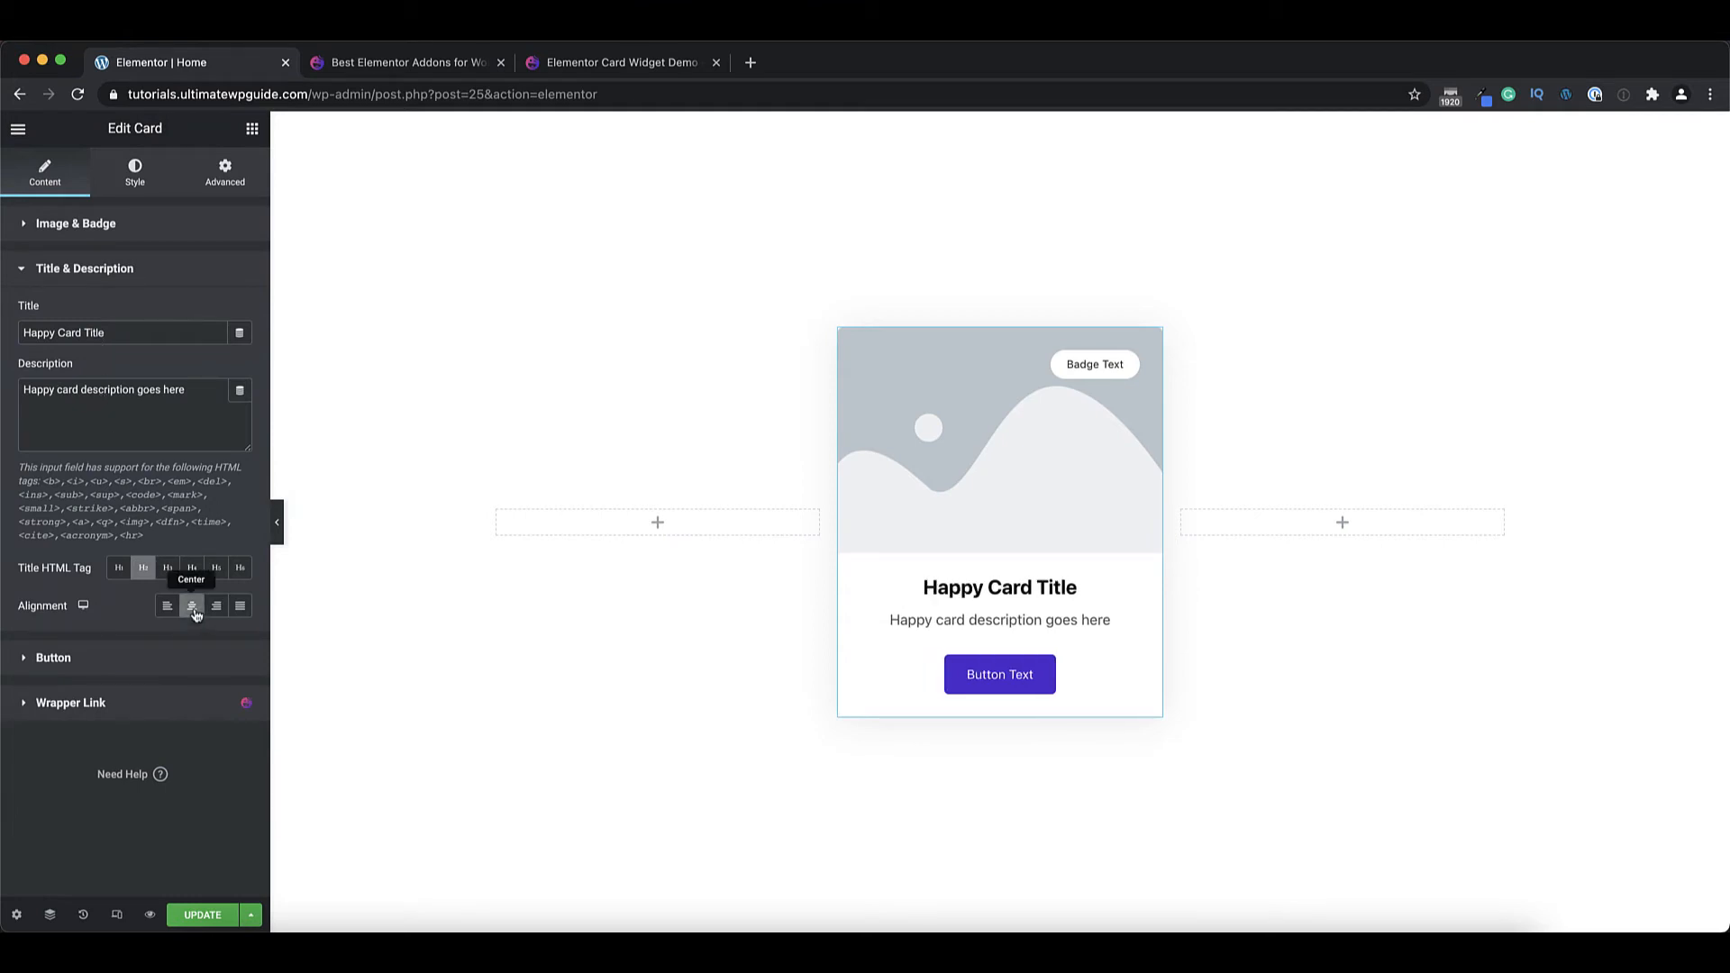
# Try the full-width option on the card's button with Stretch and Center alignments, and turn full width off again.
pyautogui.click(154, 667)
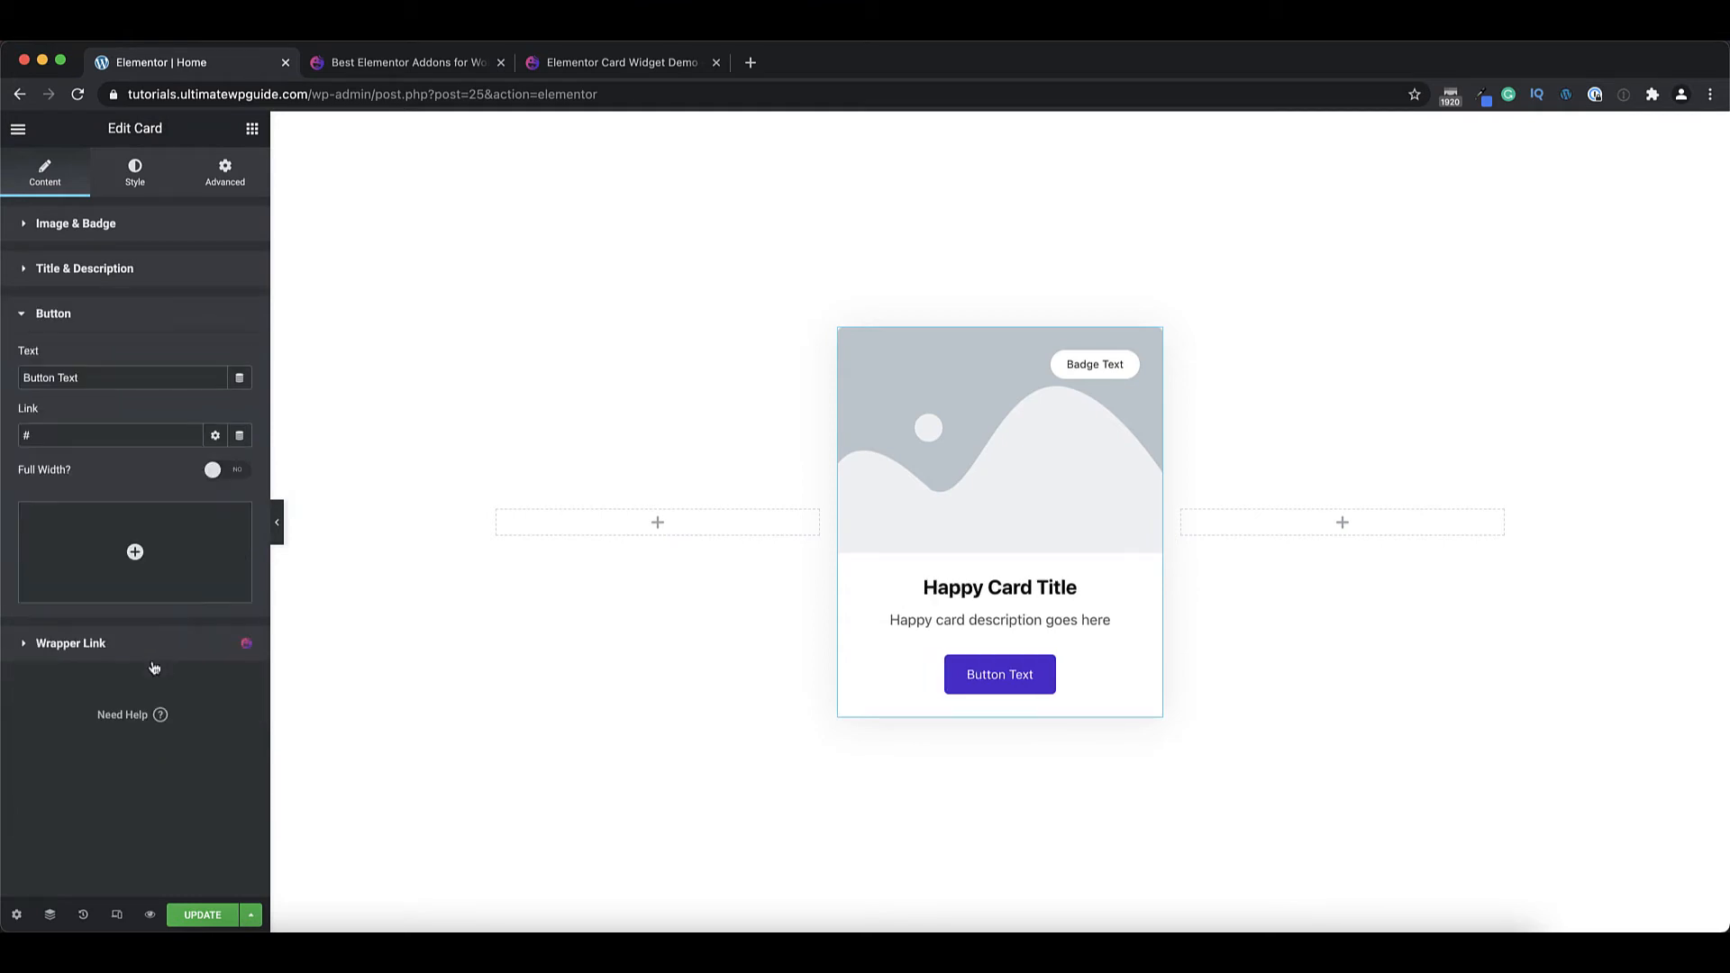
pyautogui.click(133, 377)
pyautogui.click(131, 435)
pyautogui.click(227, 470)
pyautogui.click(238, 504)
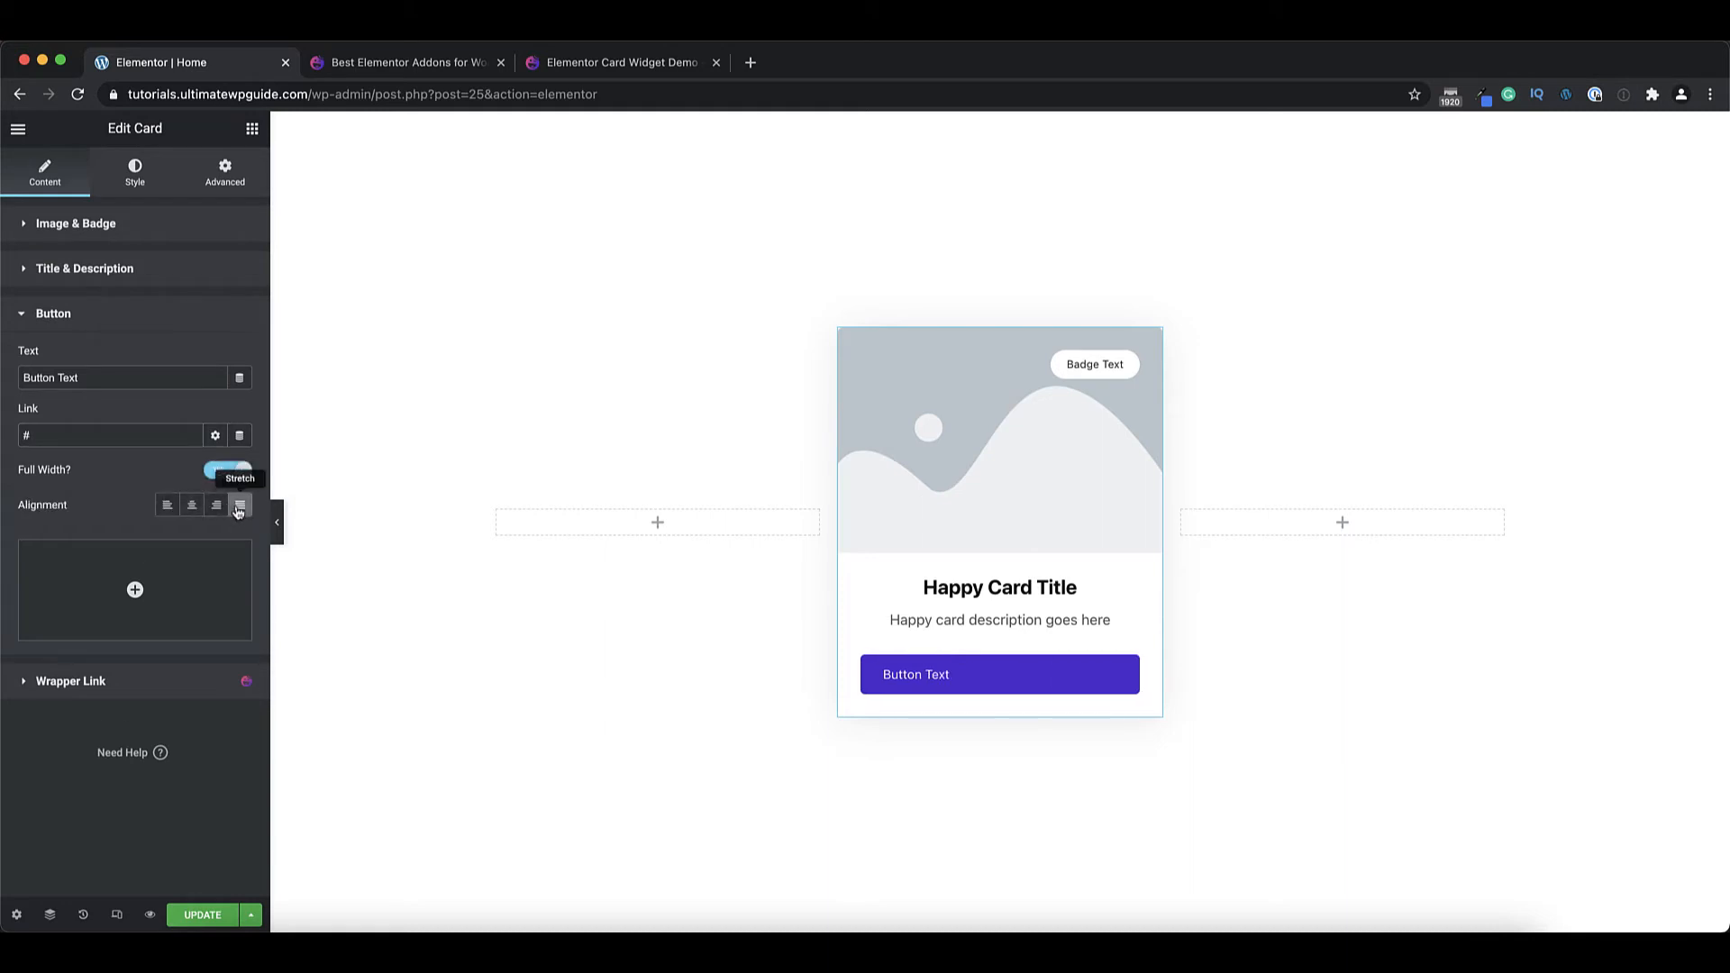
pyautogui.click(192, 504)
pyautogui.click(216, 471)
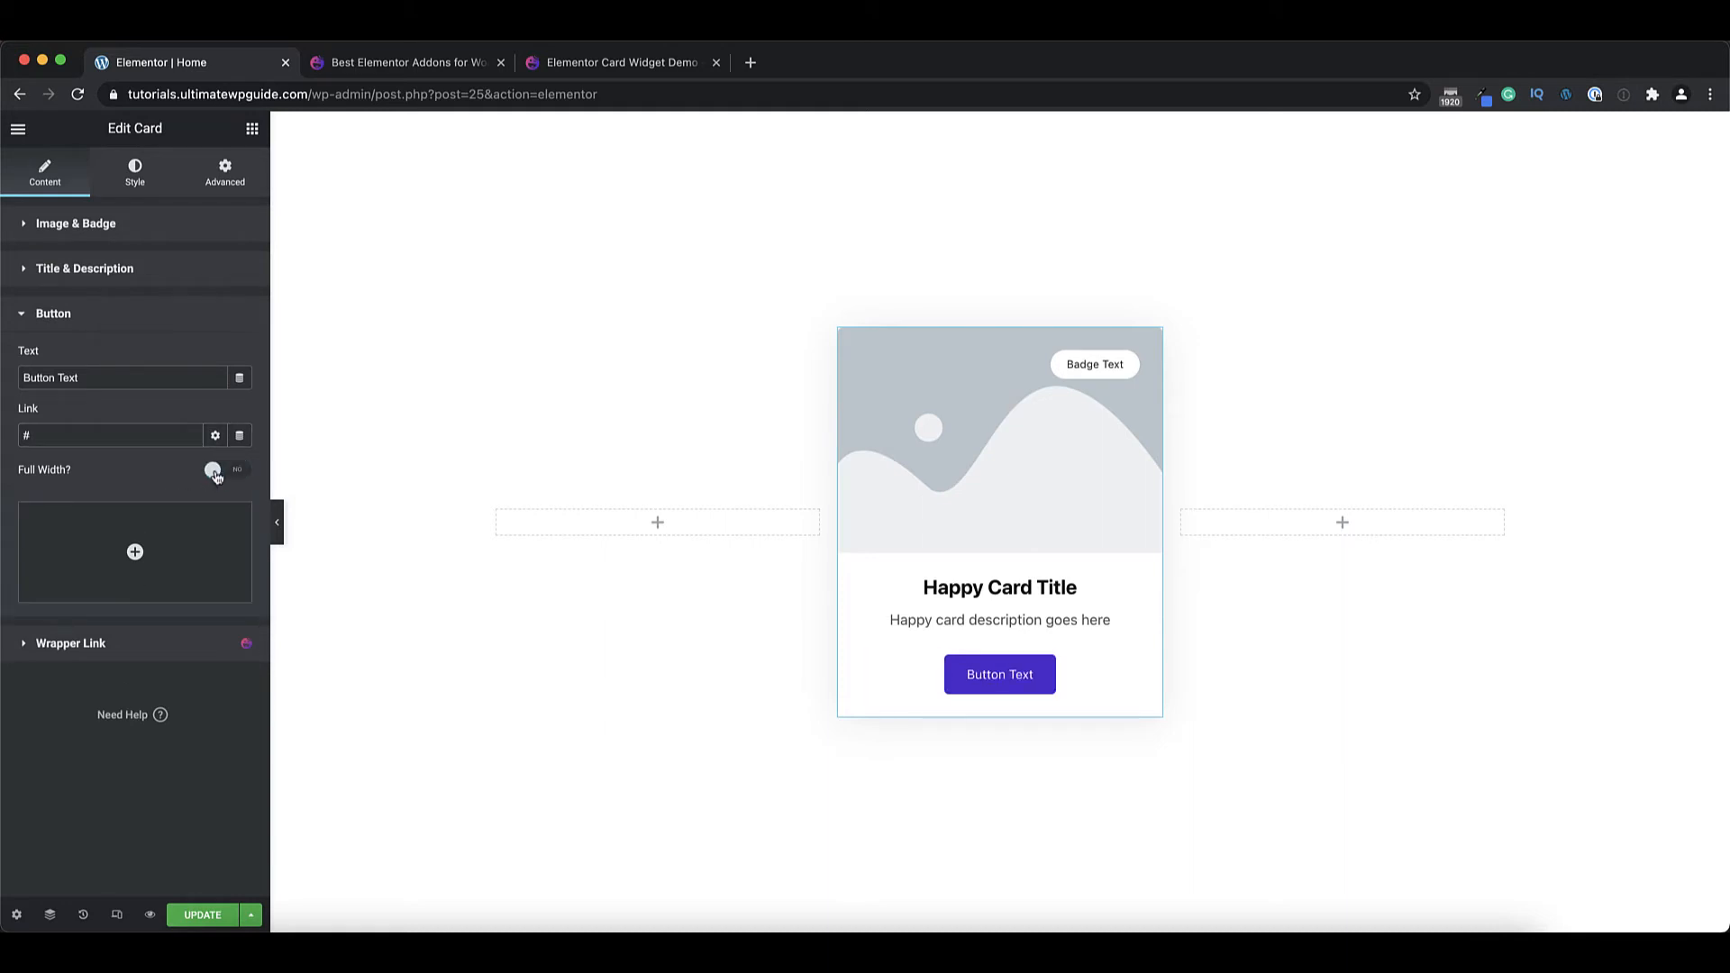
# Review the card's wrapper link setting and the image style options, including the CSS filters.
pyautogui.click(174, 645)
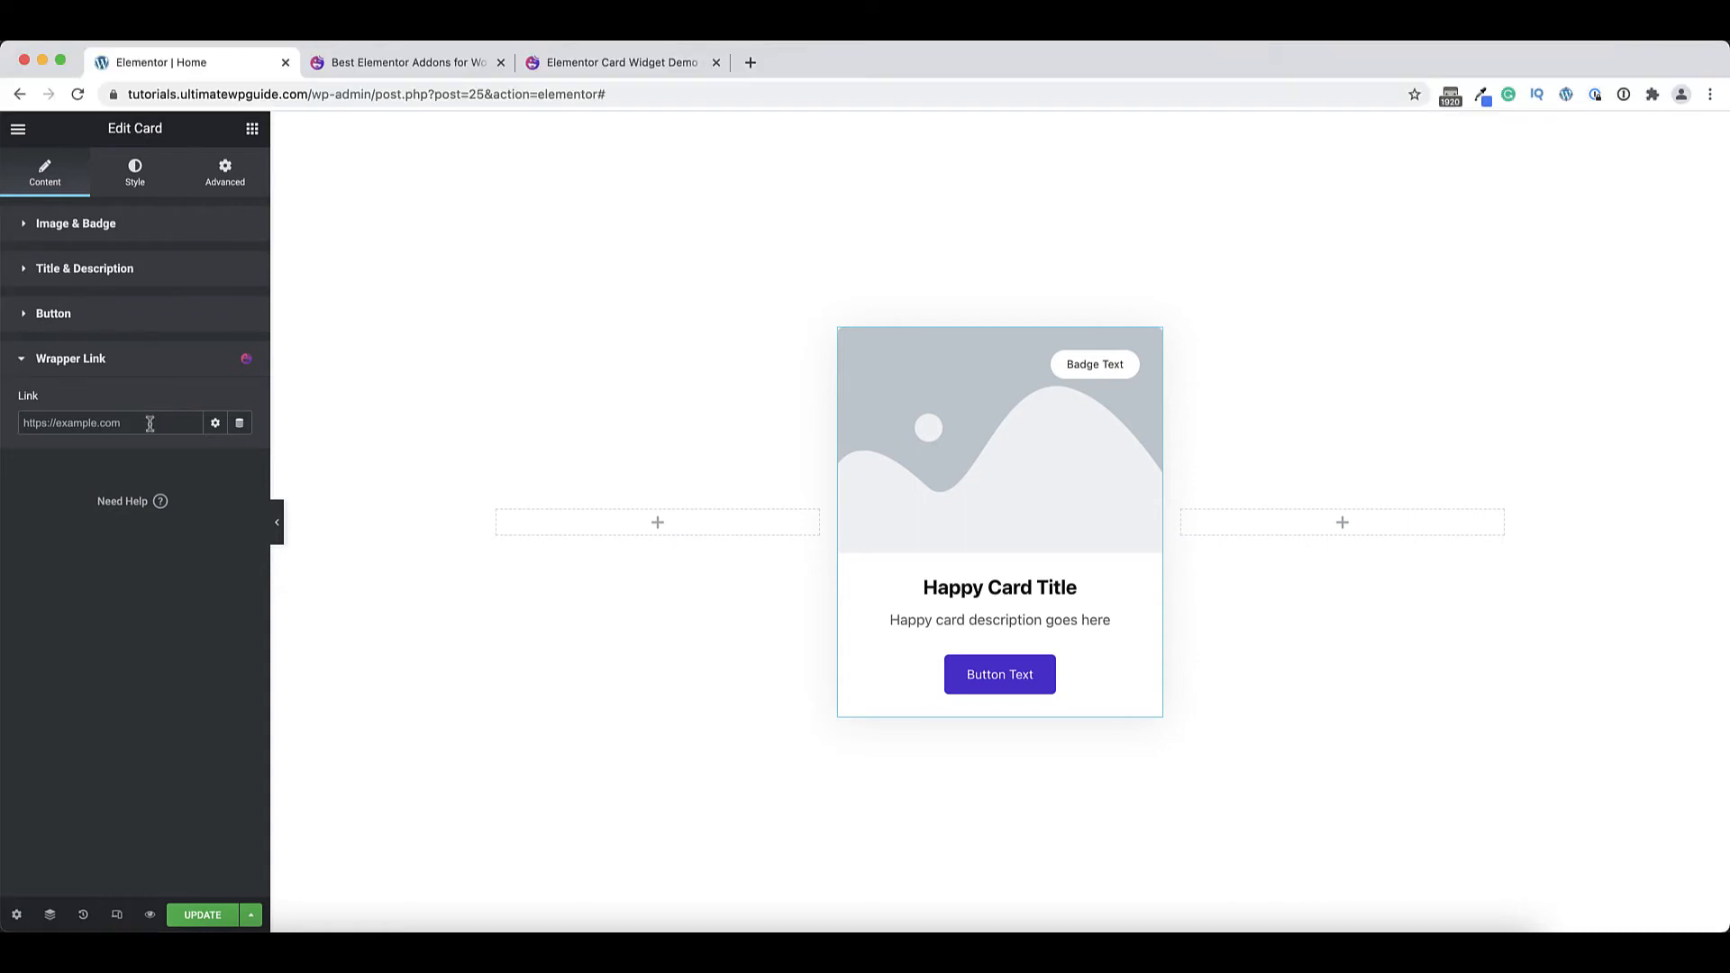
pyautogui.click(138, 177)
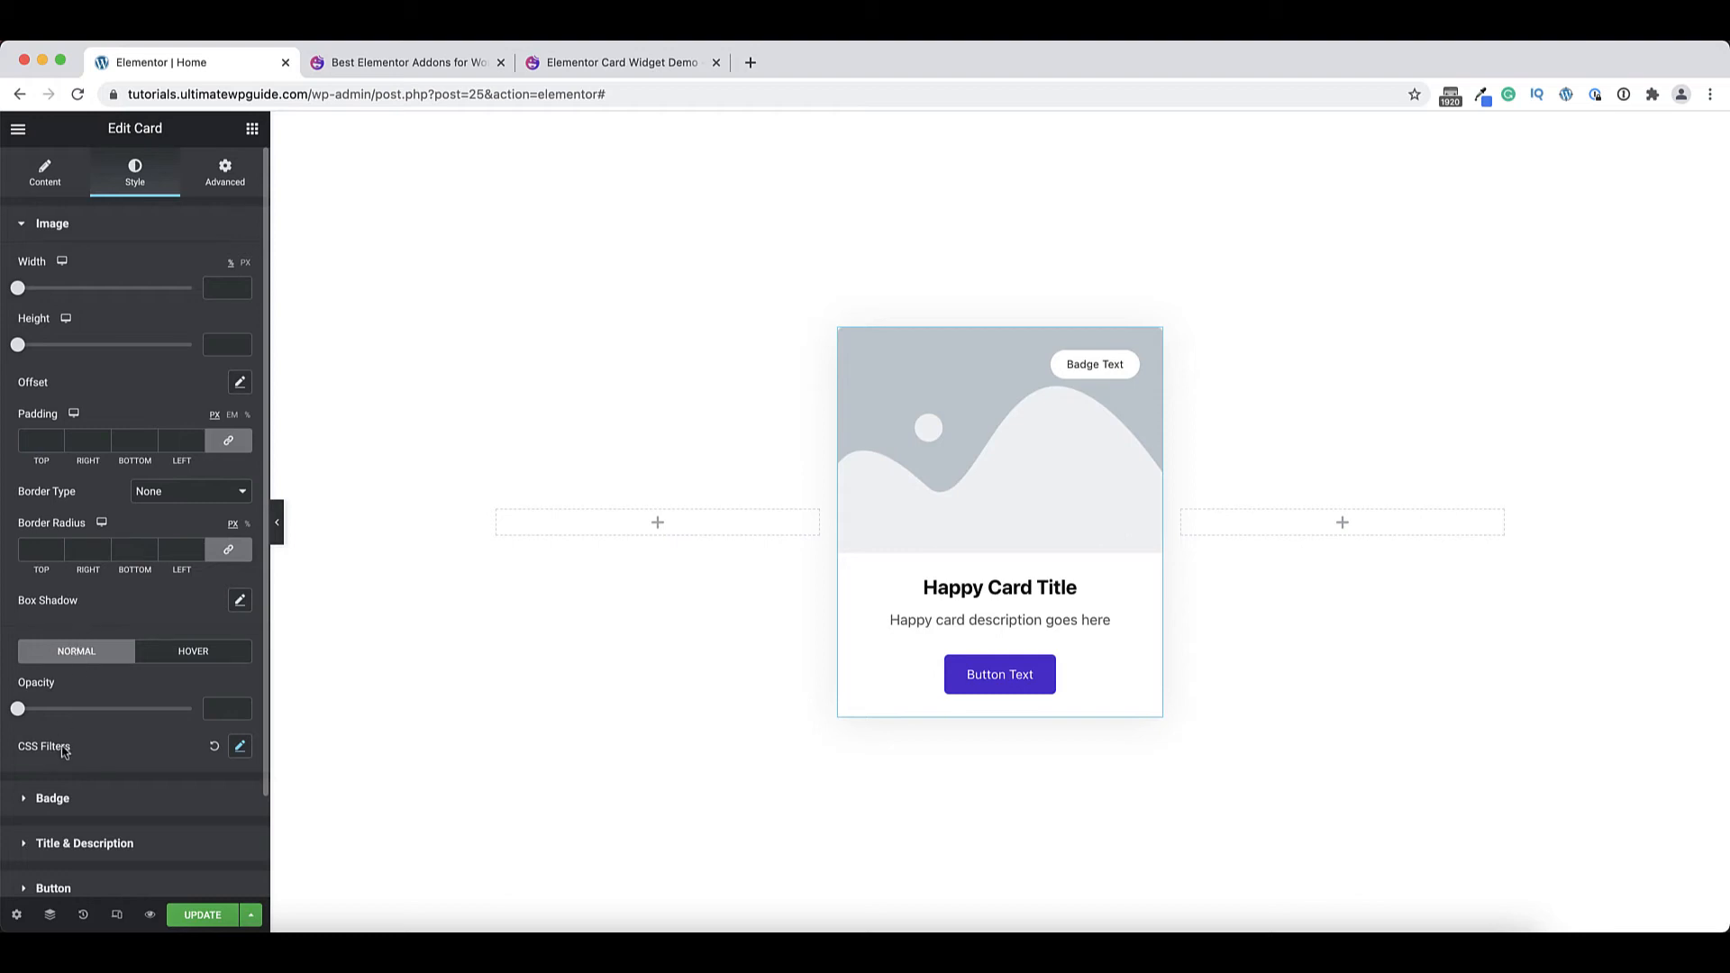
pyautogui.click(240, 746)
pyautogui.scroll(-2, 242, 754)
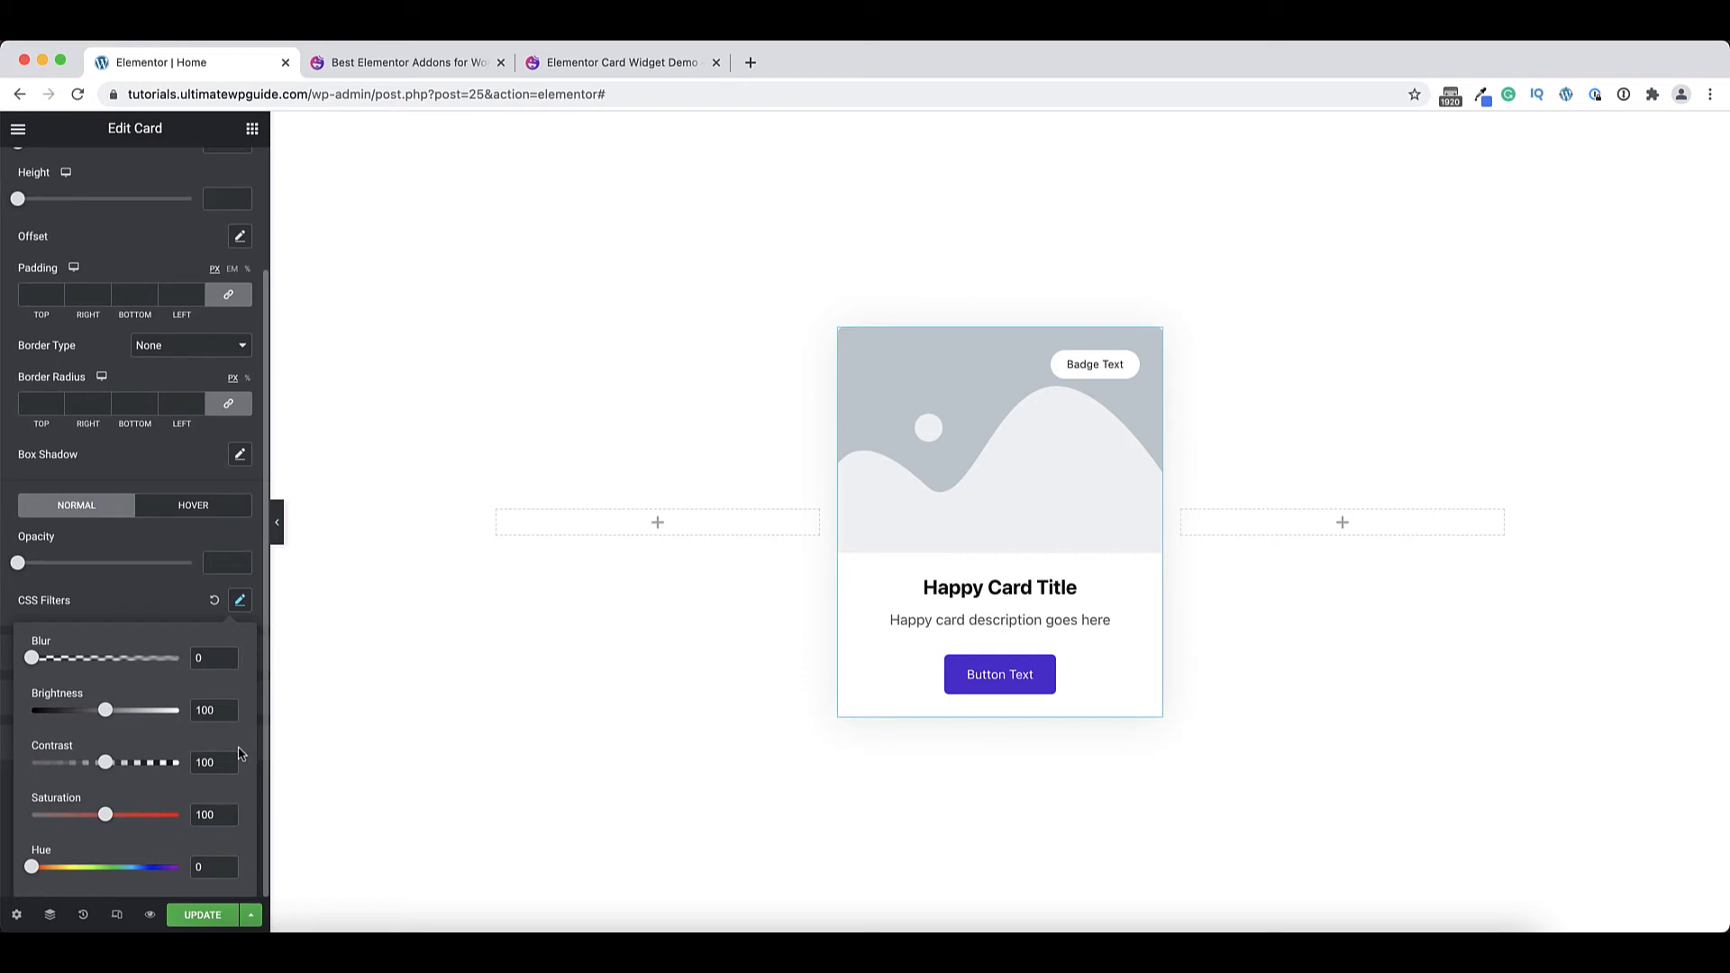
pyautogui.click(241, 601)
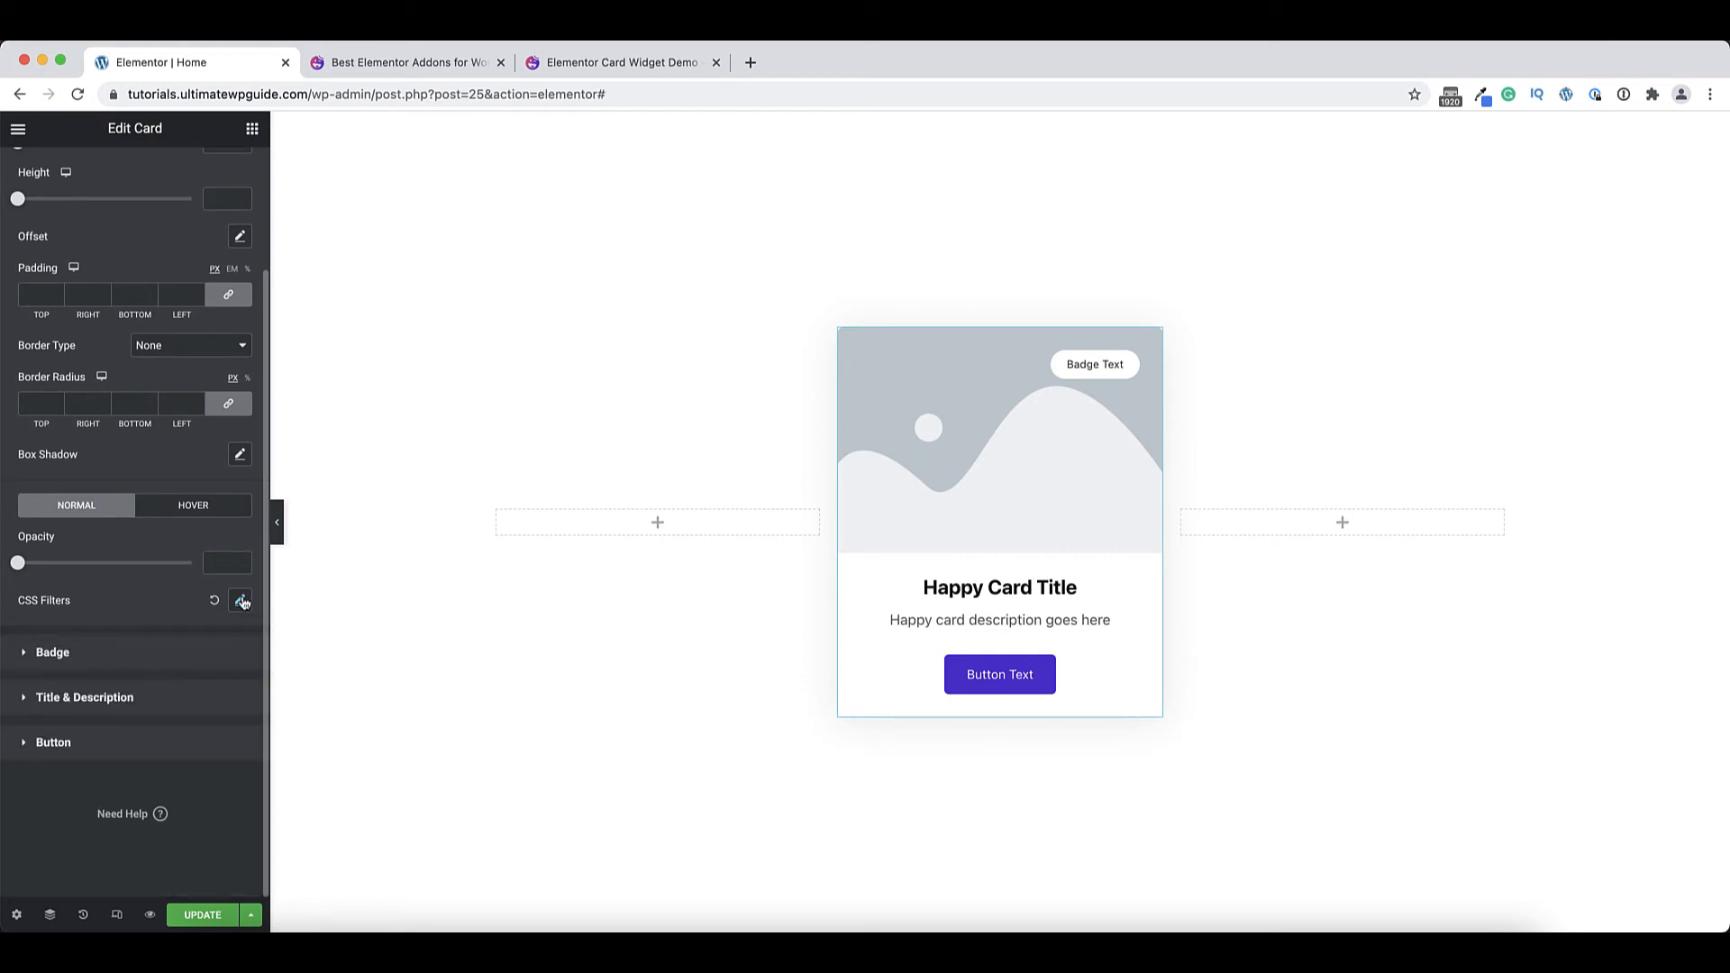
# Set the badge's background color to #030303 and its text color to a grey global color.
pyautogui.click(103, 683)
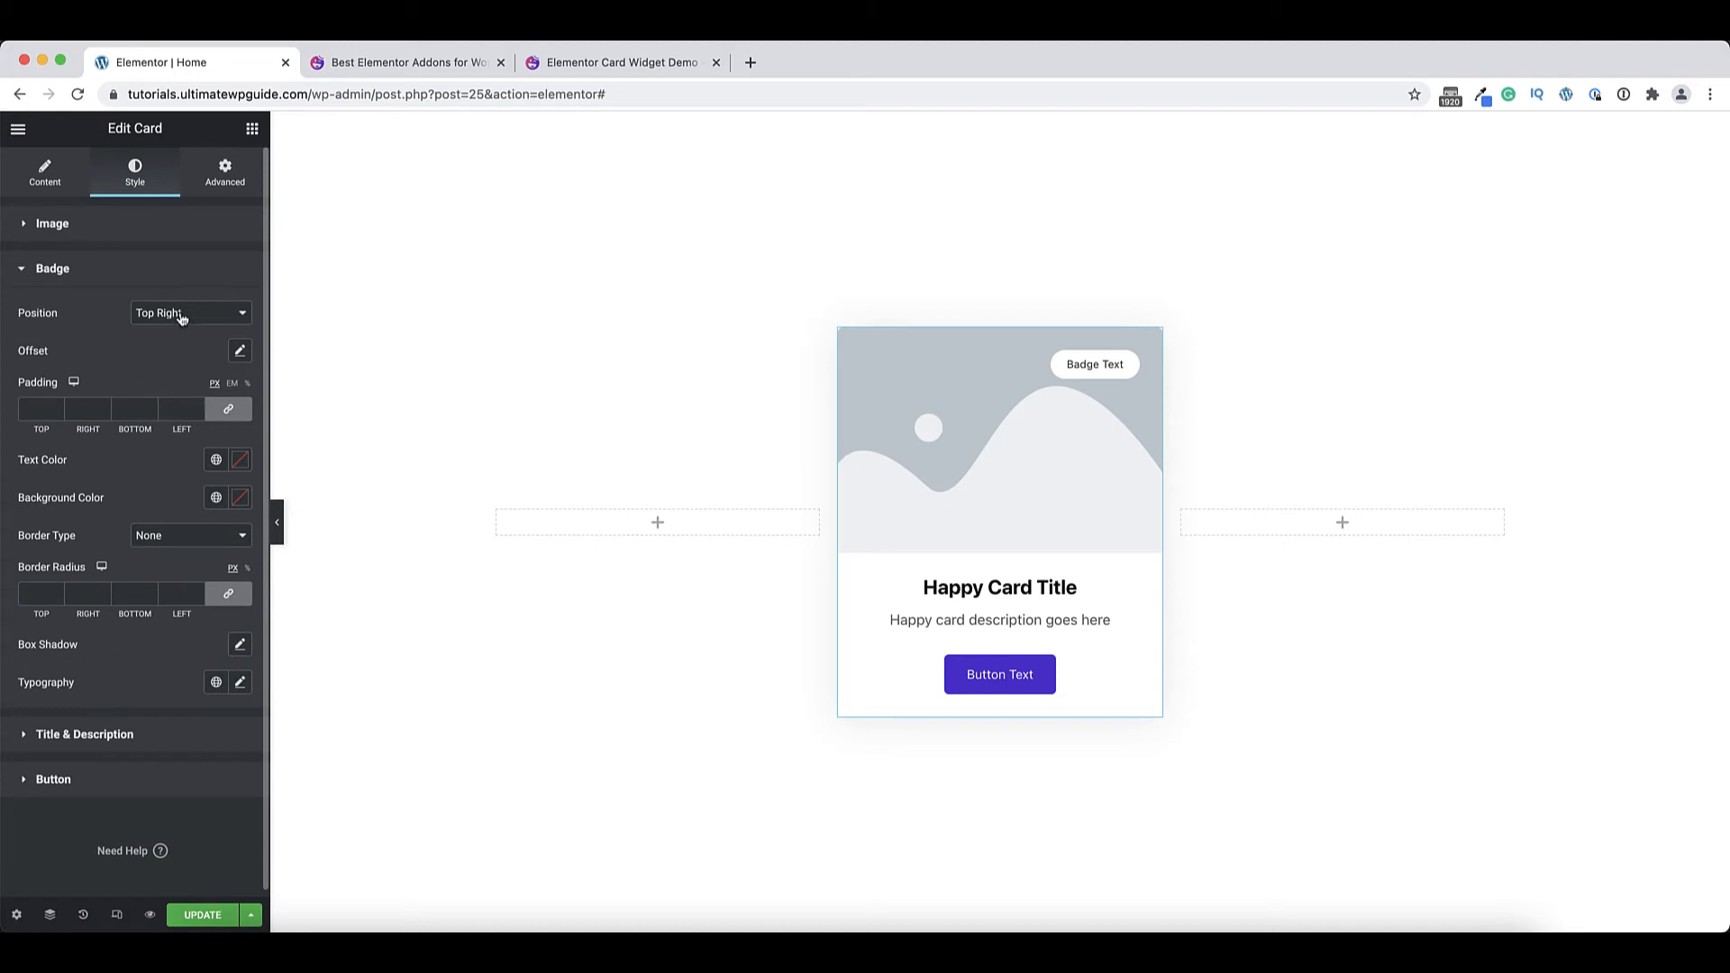
pyautogui.click(241, 498)
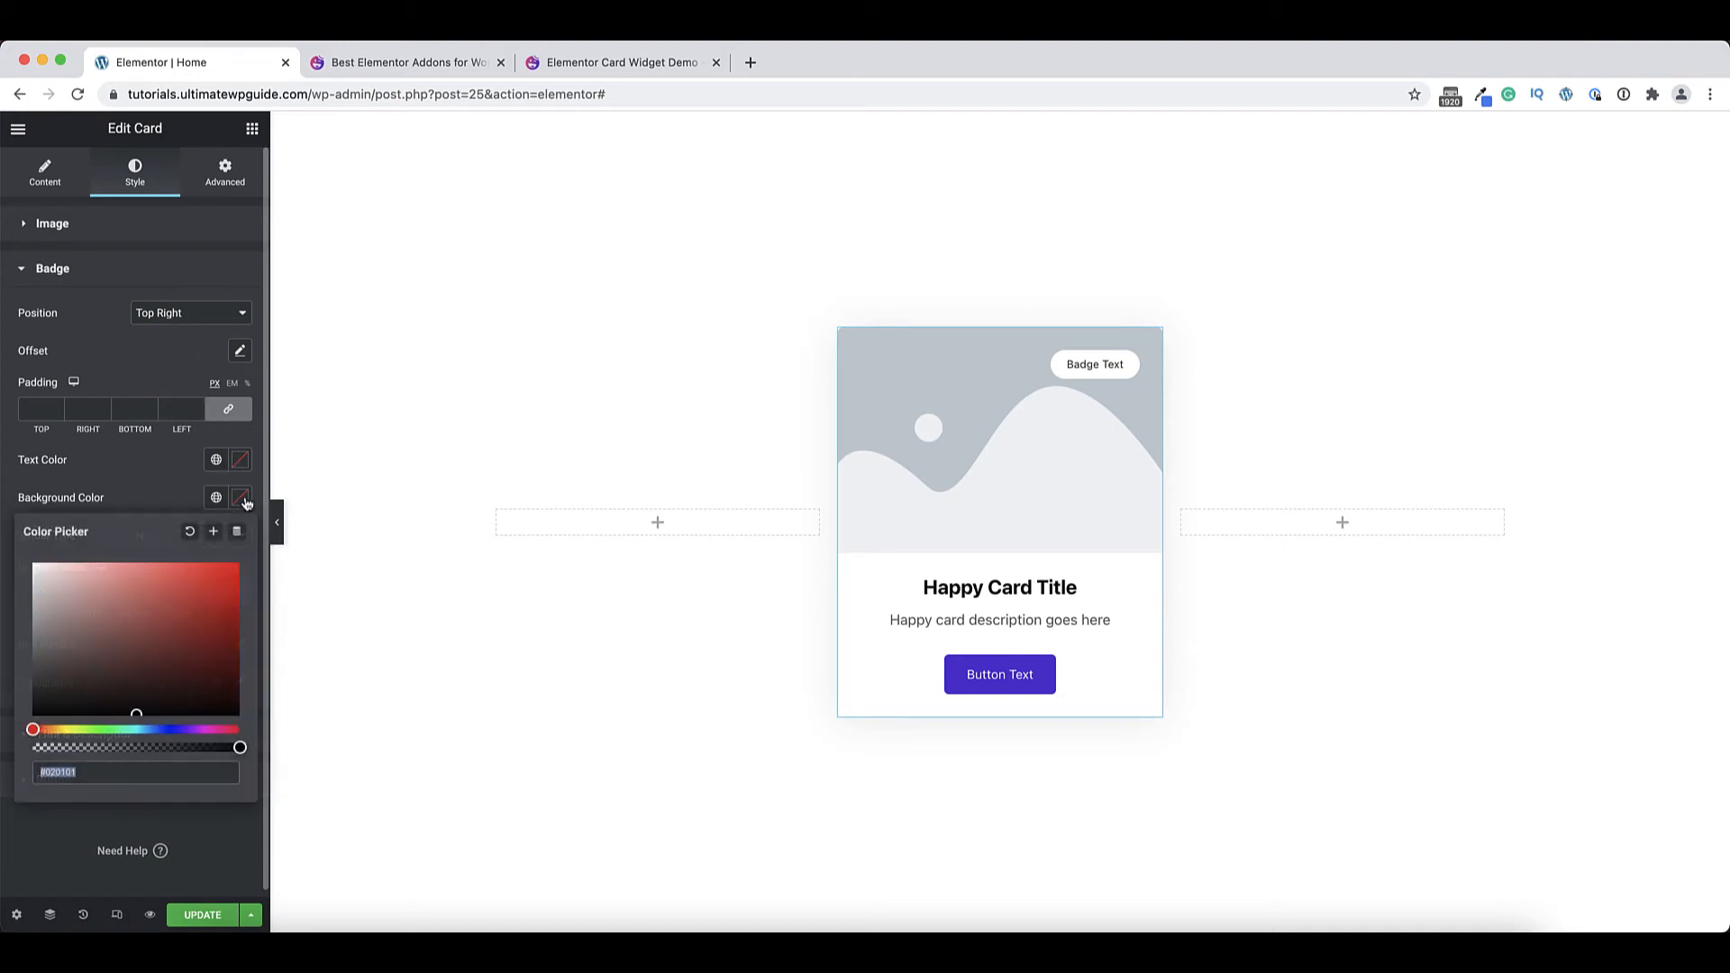
pyautogui.click(96, 714)
pyautogui.moveTo(83, 714); pyautogui.dragTo(31, 714)
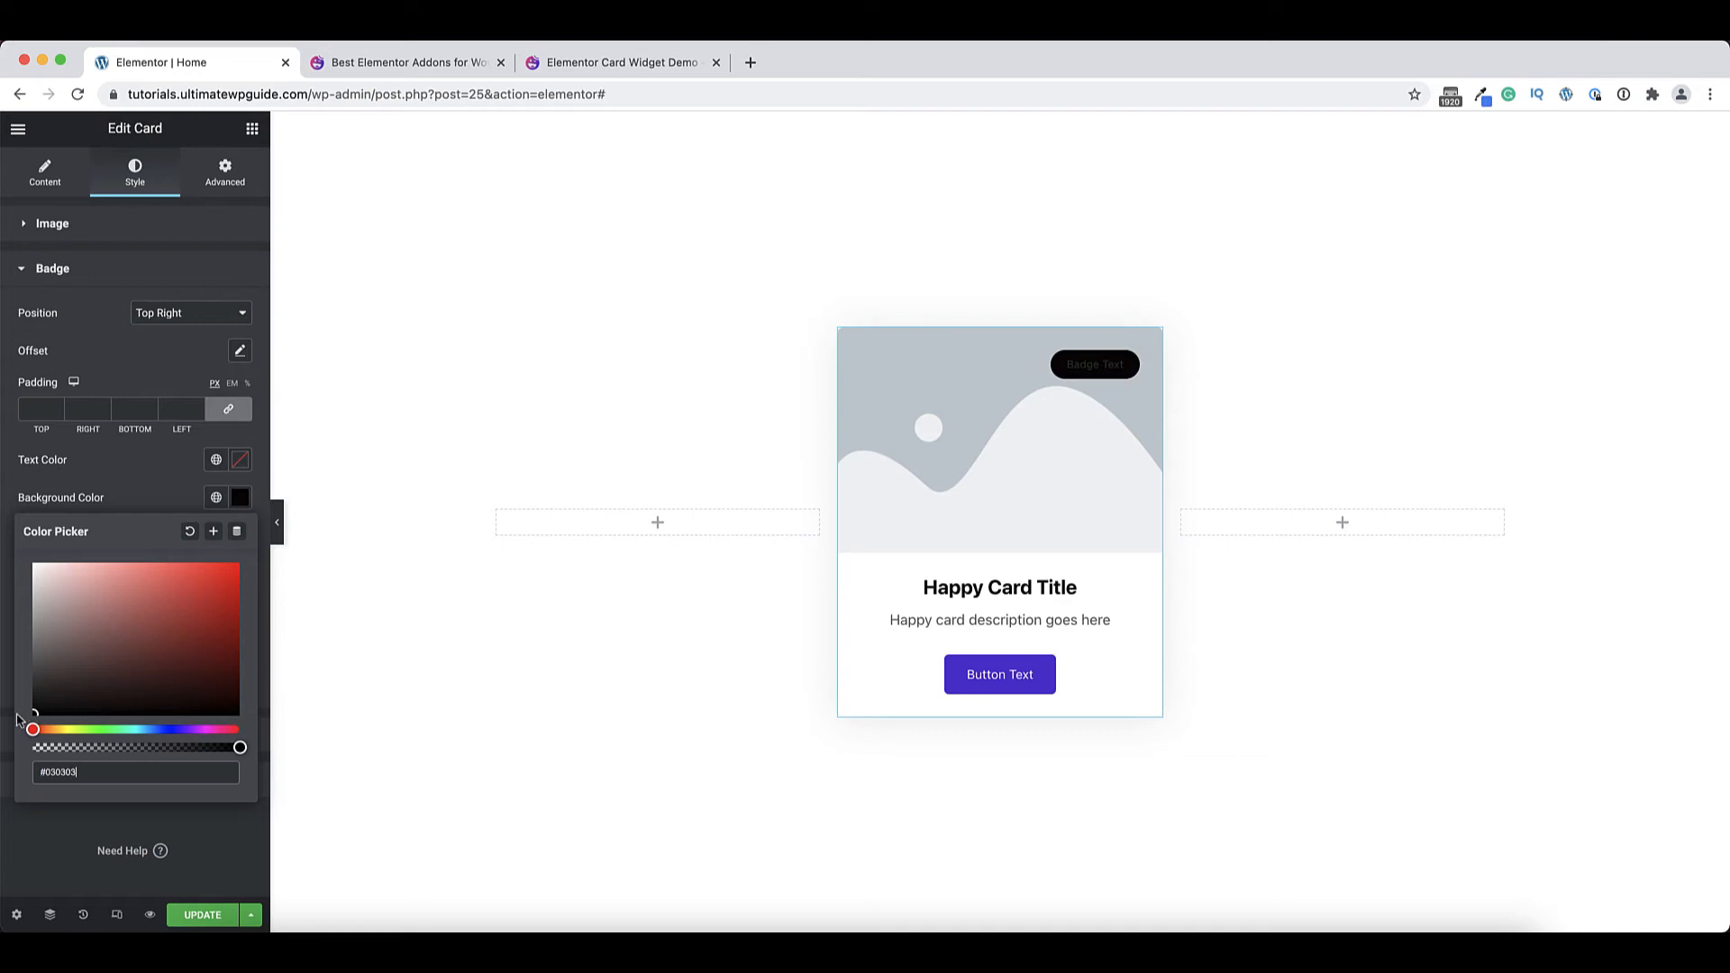
pyautogui.click(158, 493)
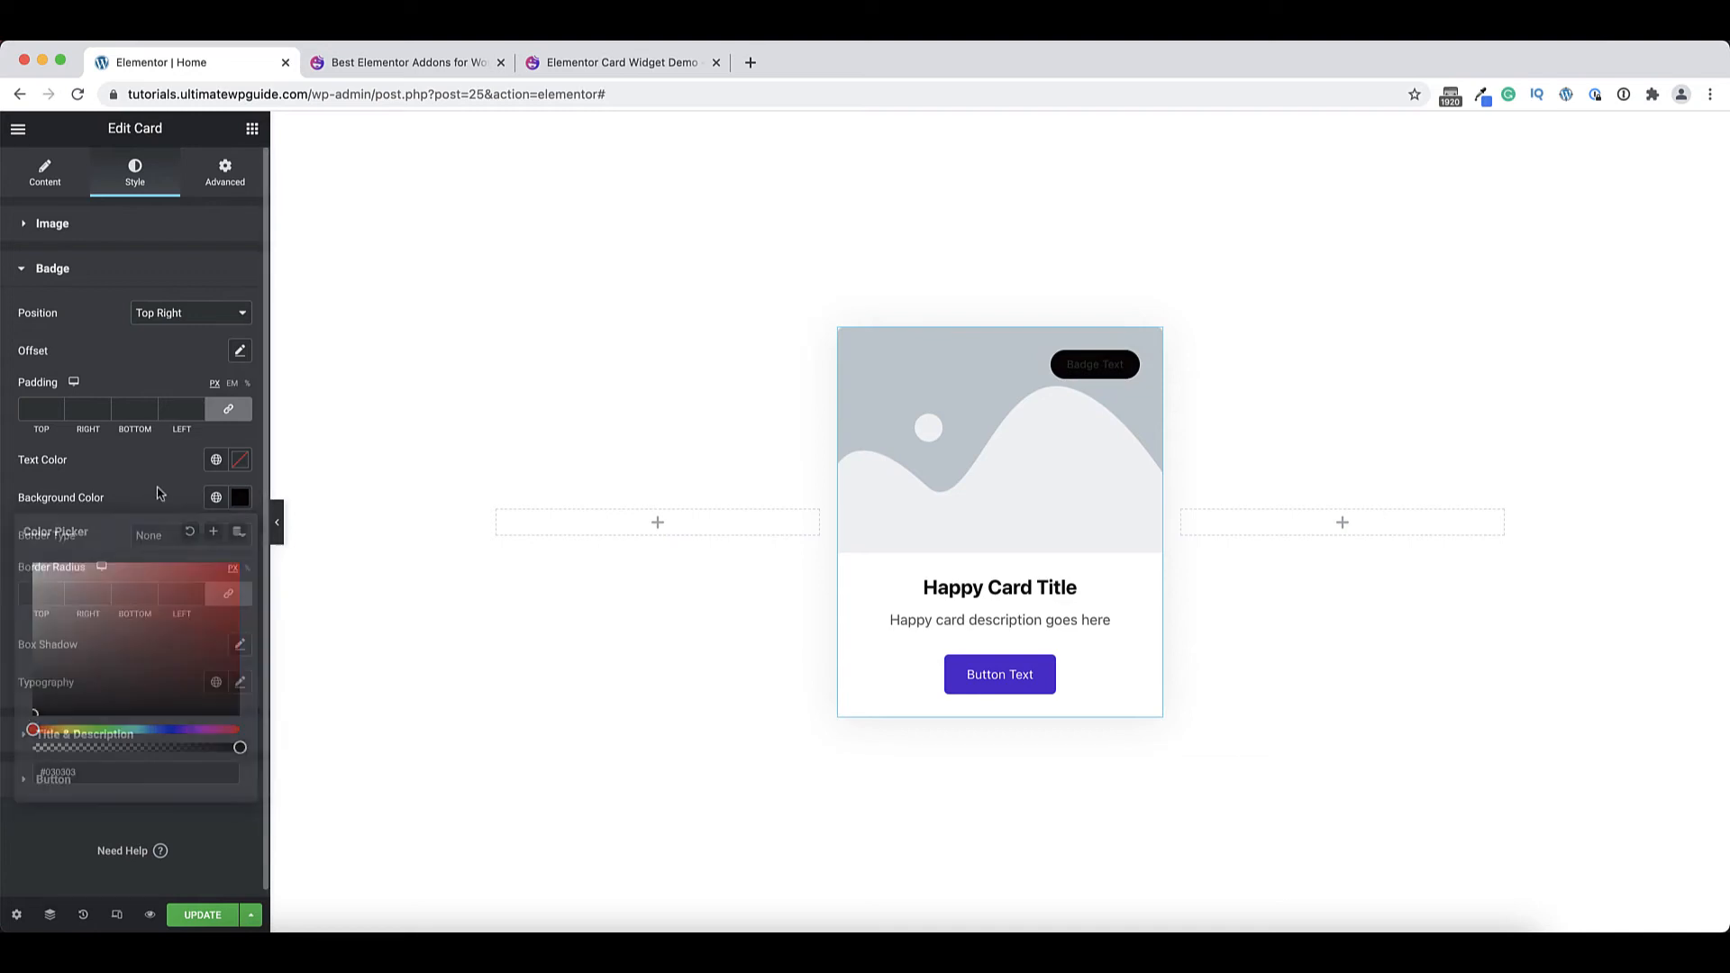
pyautogui.click(217, 460)
pyautogui.click(56, 608)
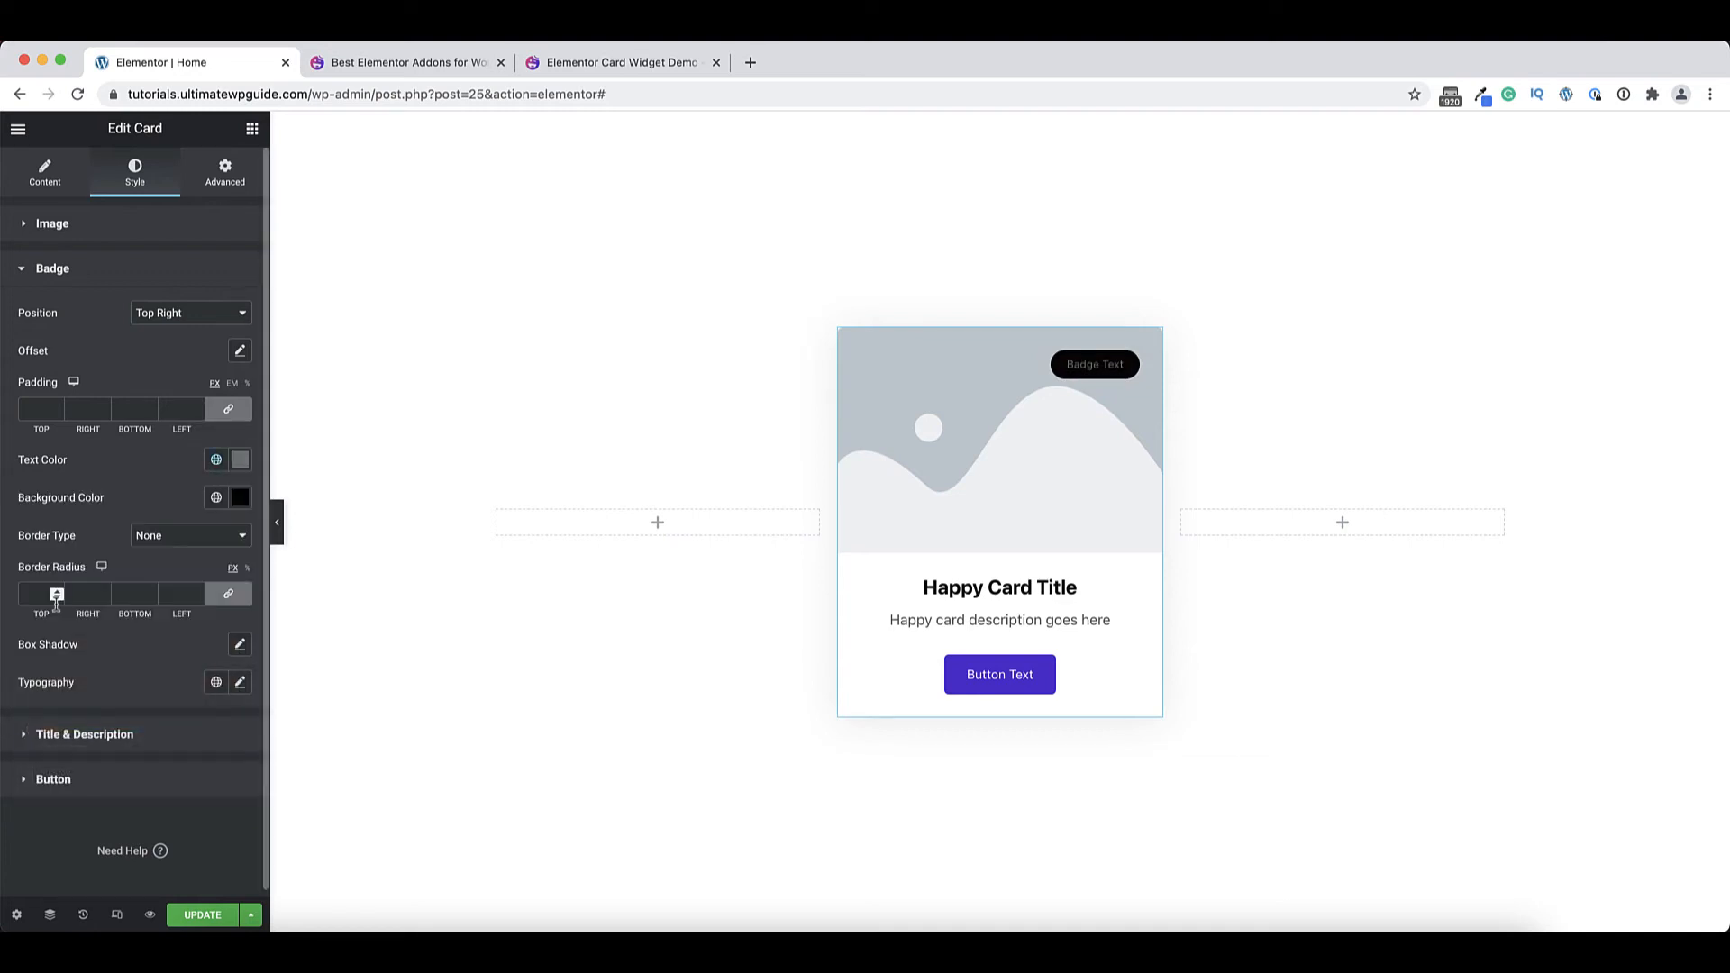
# Position the badge at Bottom Left after trying Middle Left, and view its typography options.
pyautogui.click(211, 323)
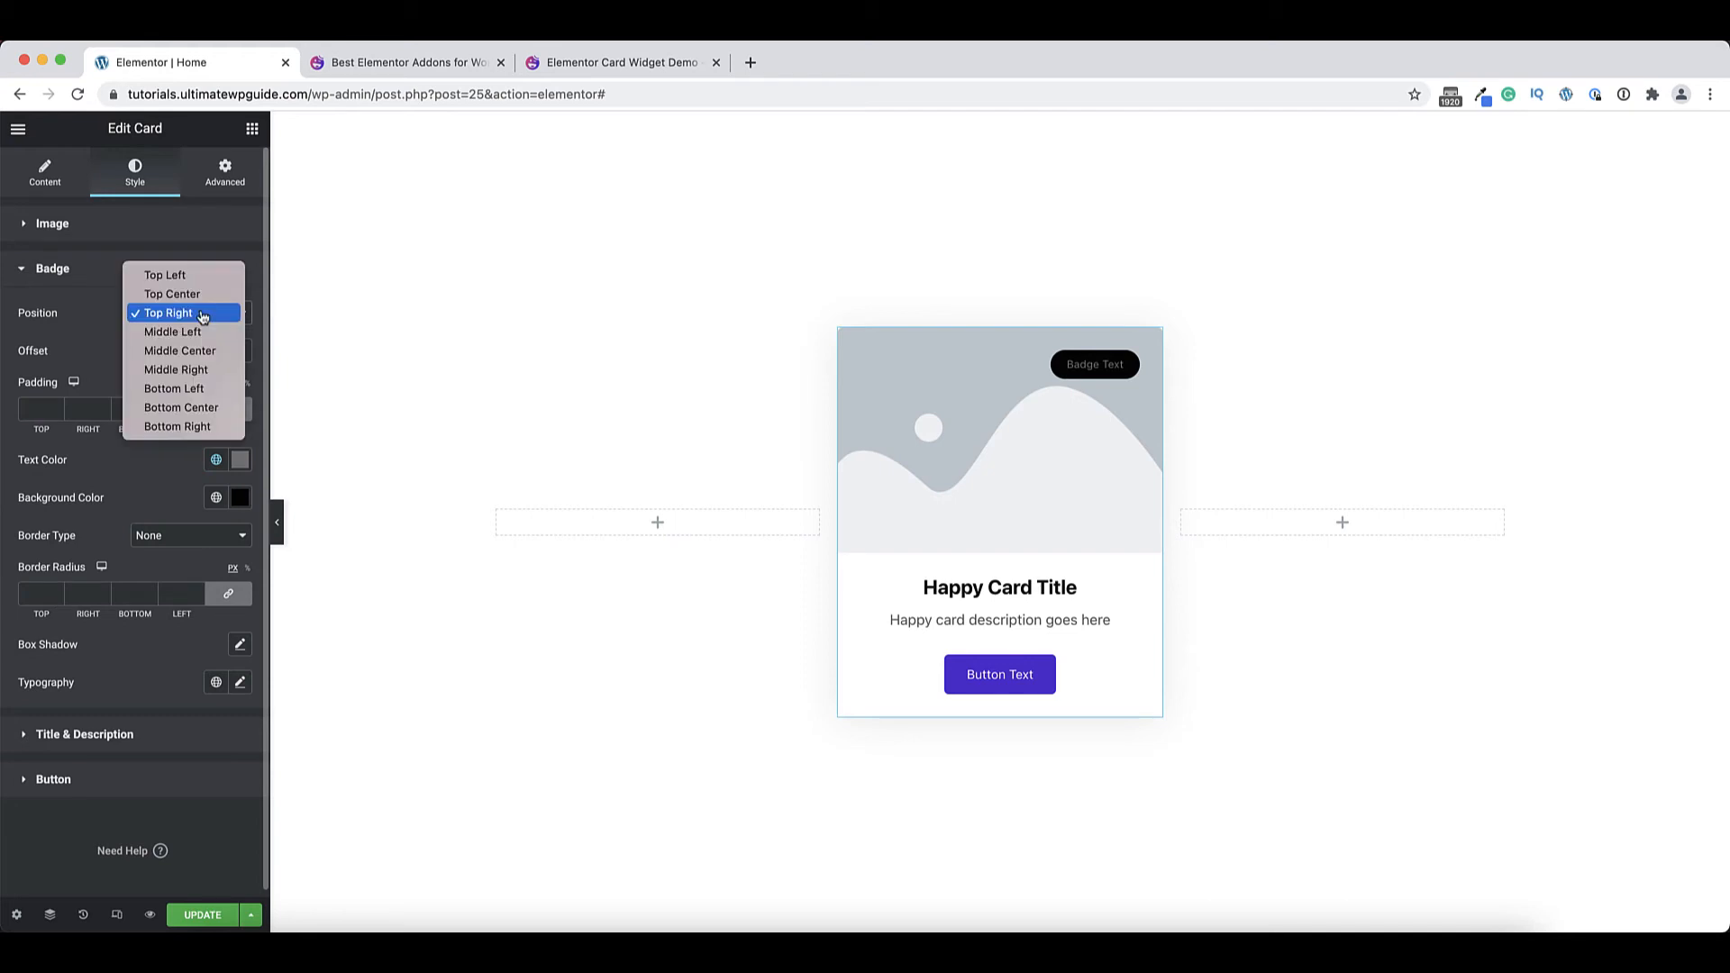
pyautogui.click(193, 333)
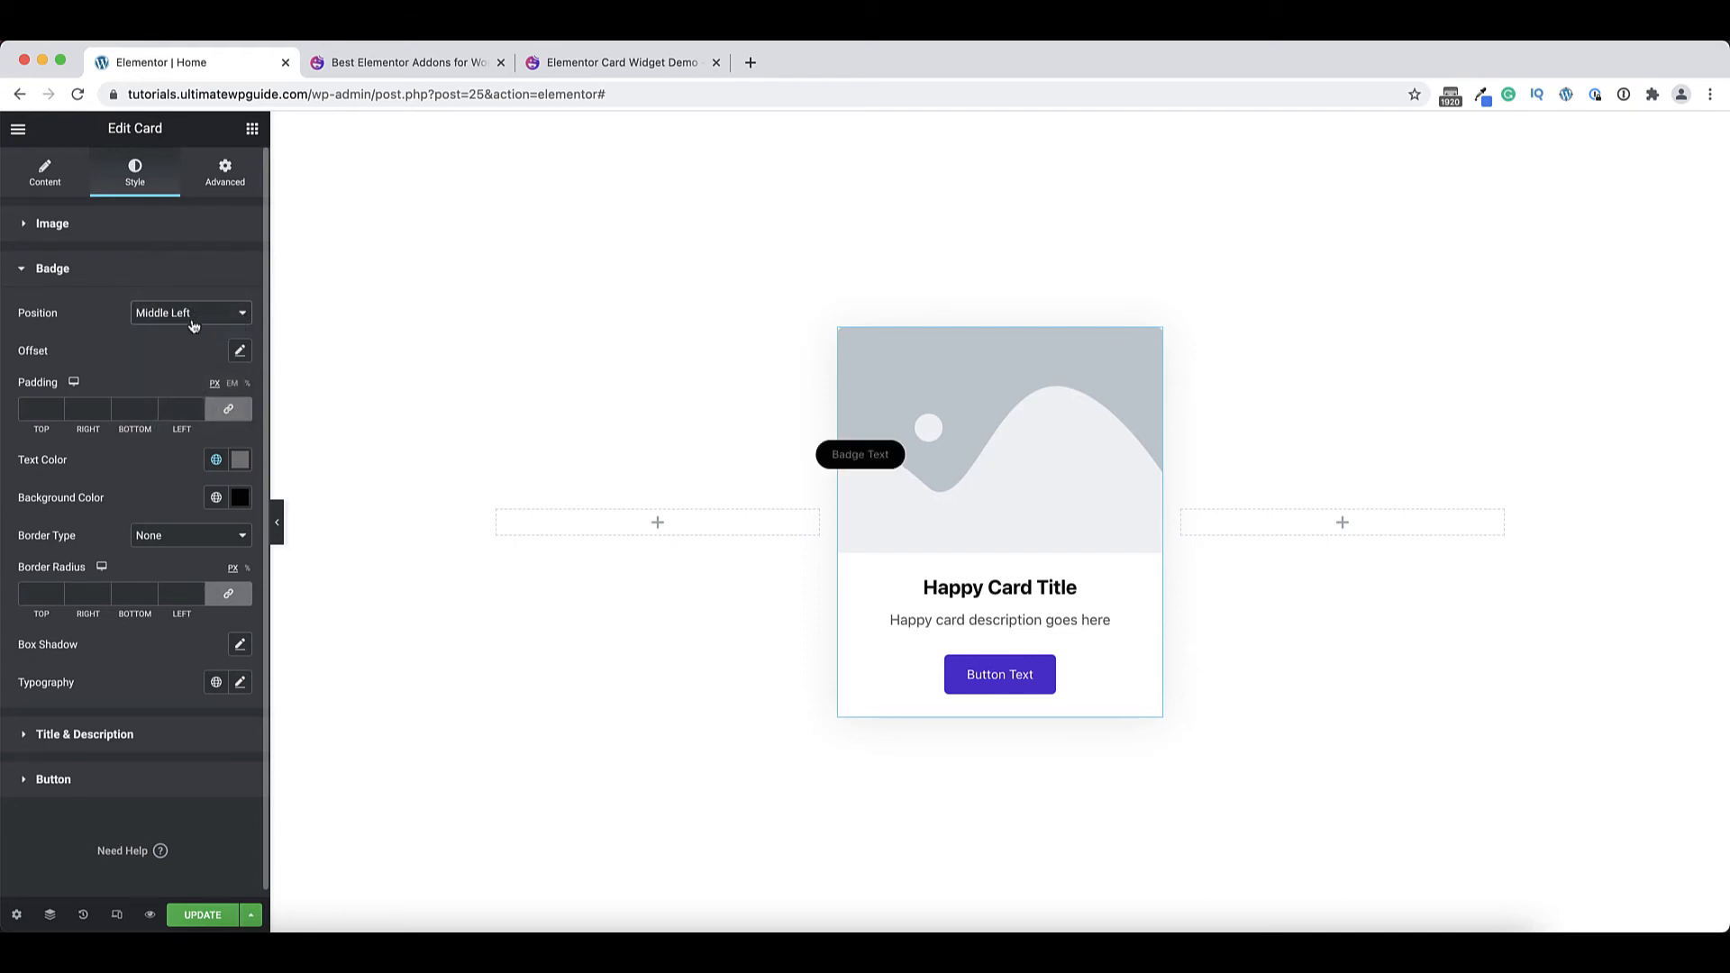
pyautogui.click(192, 324)
pyautogui.click(186, 373)
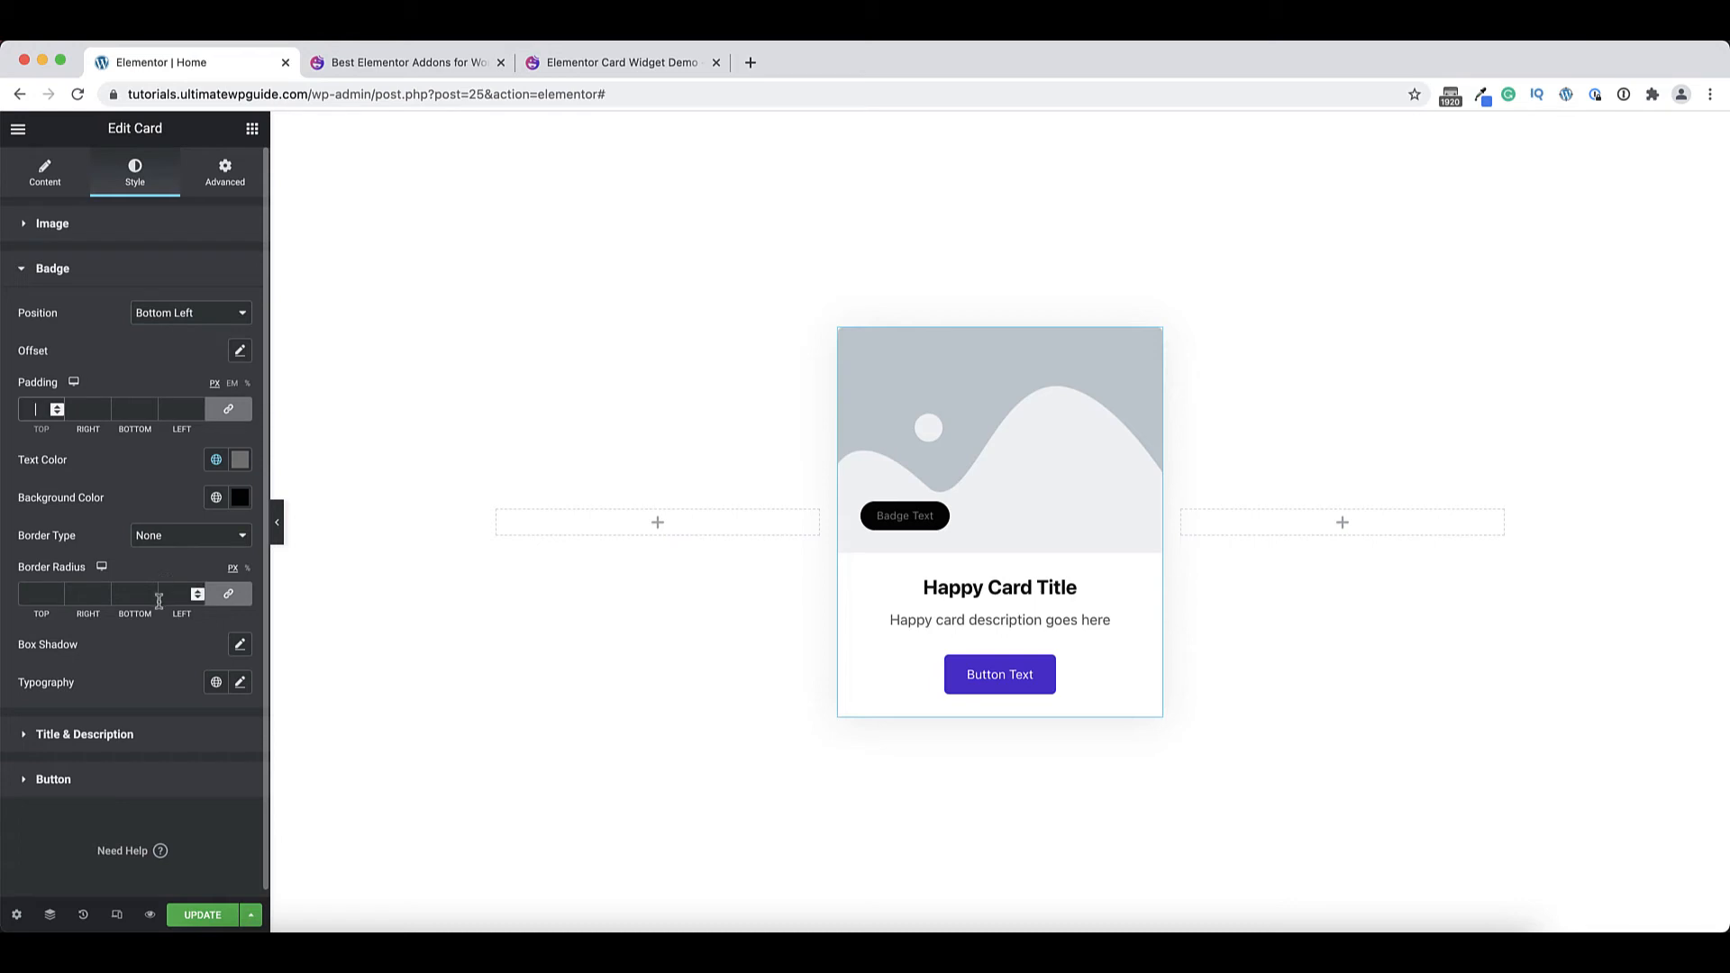
pyautogui.click(240, 683)
pyautogui.click(240, 683)
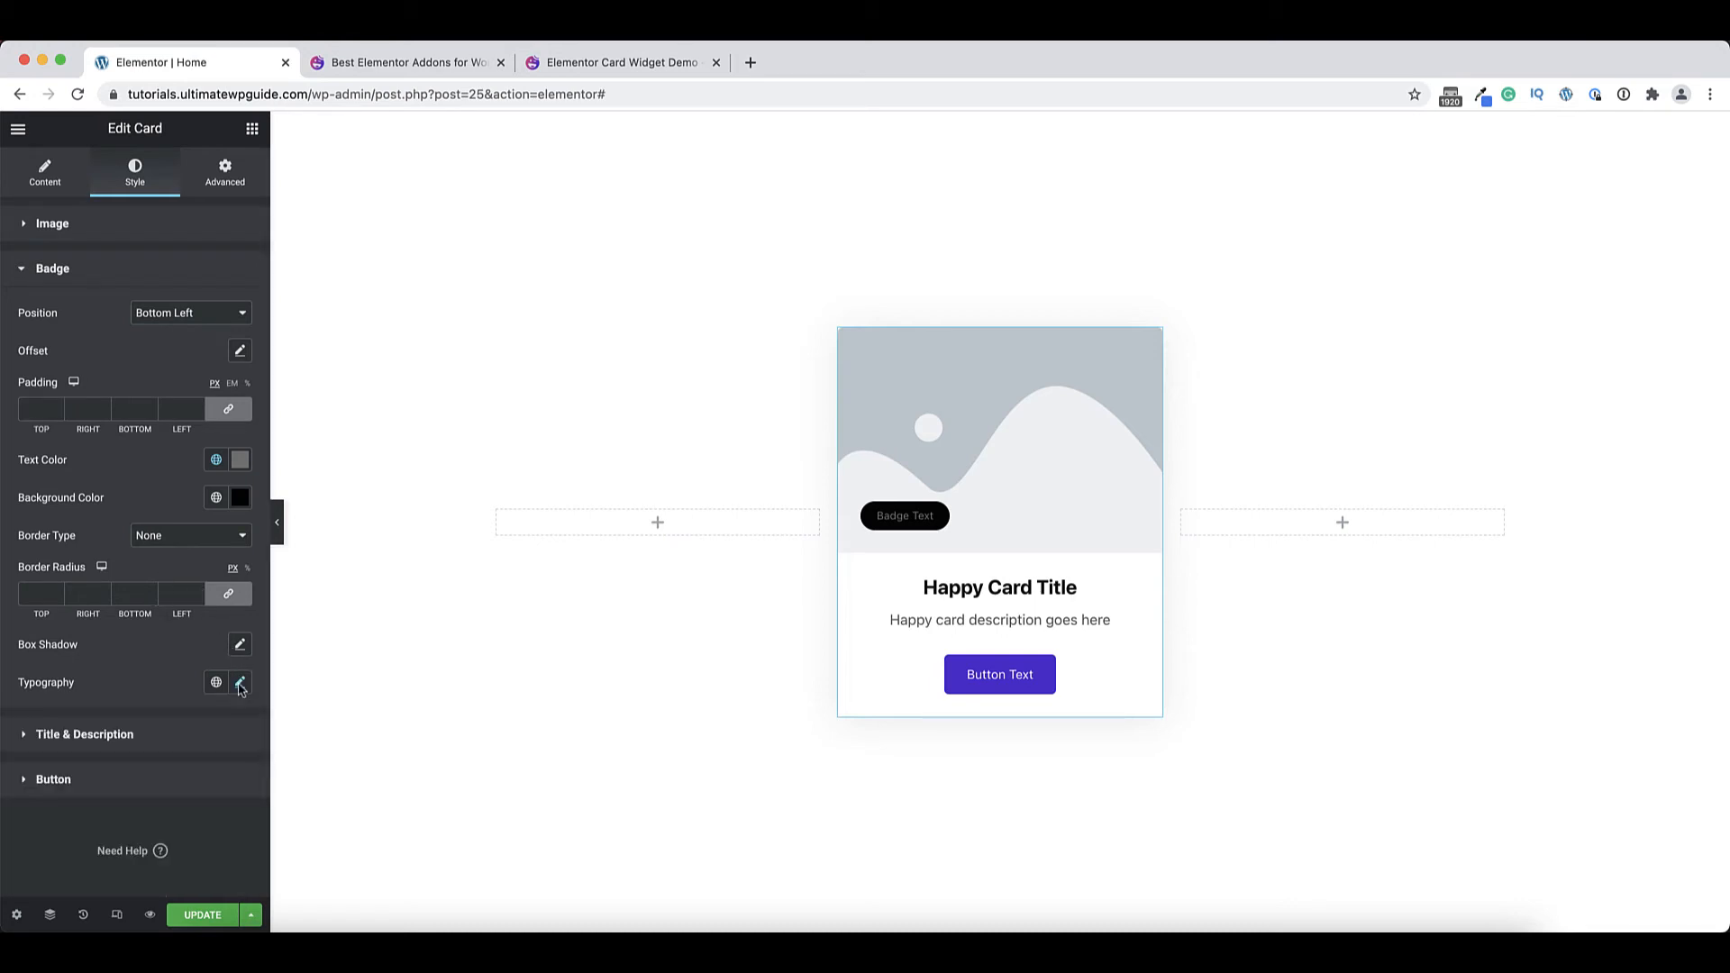
# Set the bottom spacing to 10 for the card's title and 17 for its description, viewing the title's typography options as well.
pyautogui.click(199, 732)
pyautogui.scroll(-1, 200, 732)
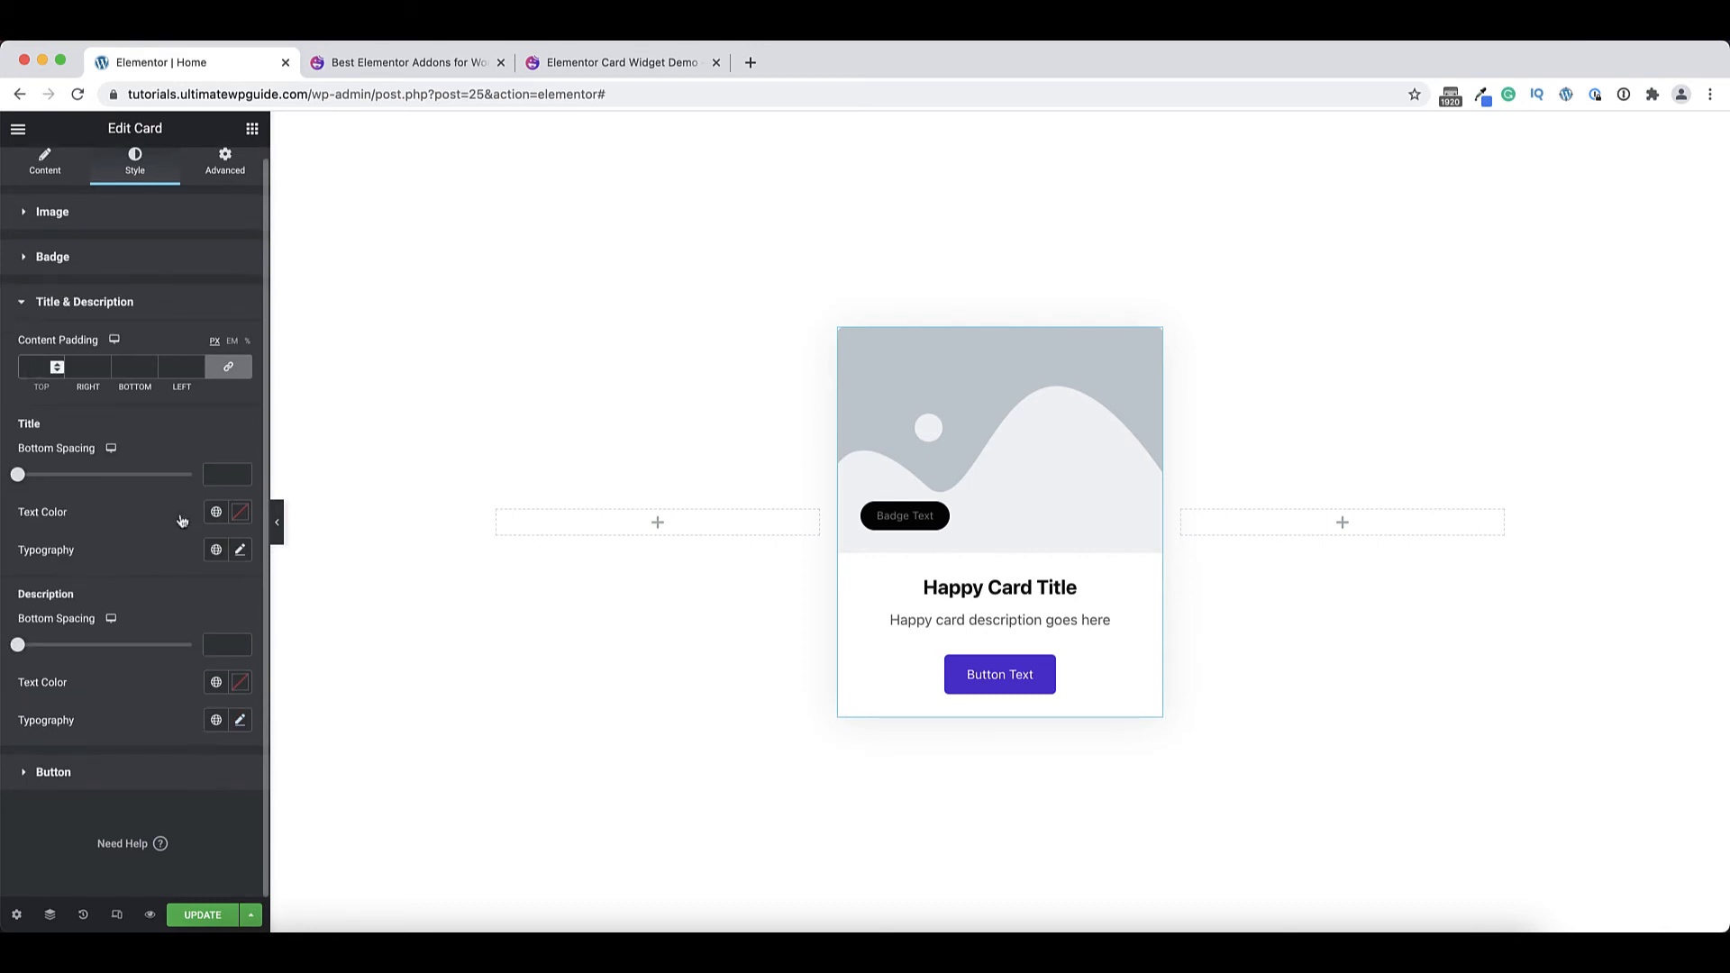
pyautogui.click(241, 550)
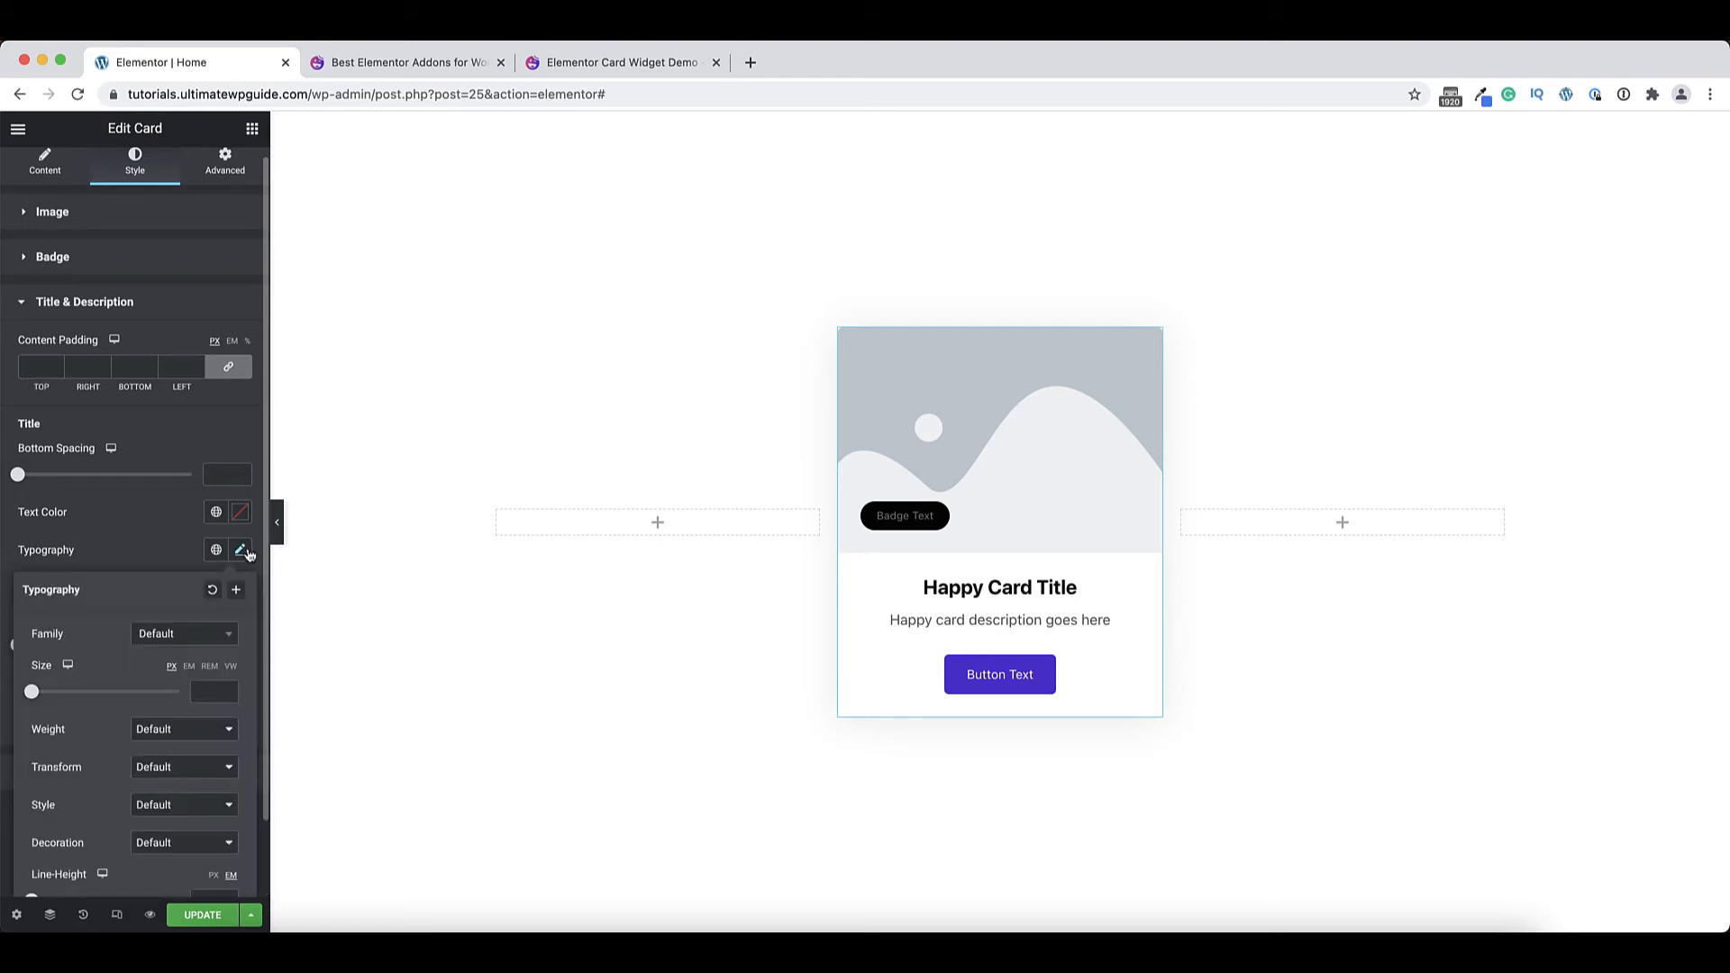
pyautogui.click(242, 551)
pyautogui.moveTo(18, 474)
pyautogui.mouseDown()
pyautogui.moveTo(52, 476)
pyautogui.moveTo(35, 477)
pyautogui.mouseUp()
pyautogui.moveTo(19, 646); pyautogui.dragTo(54, 652)
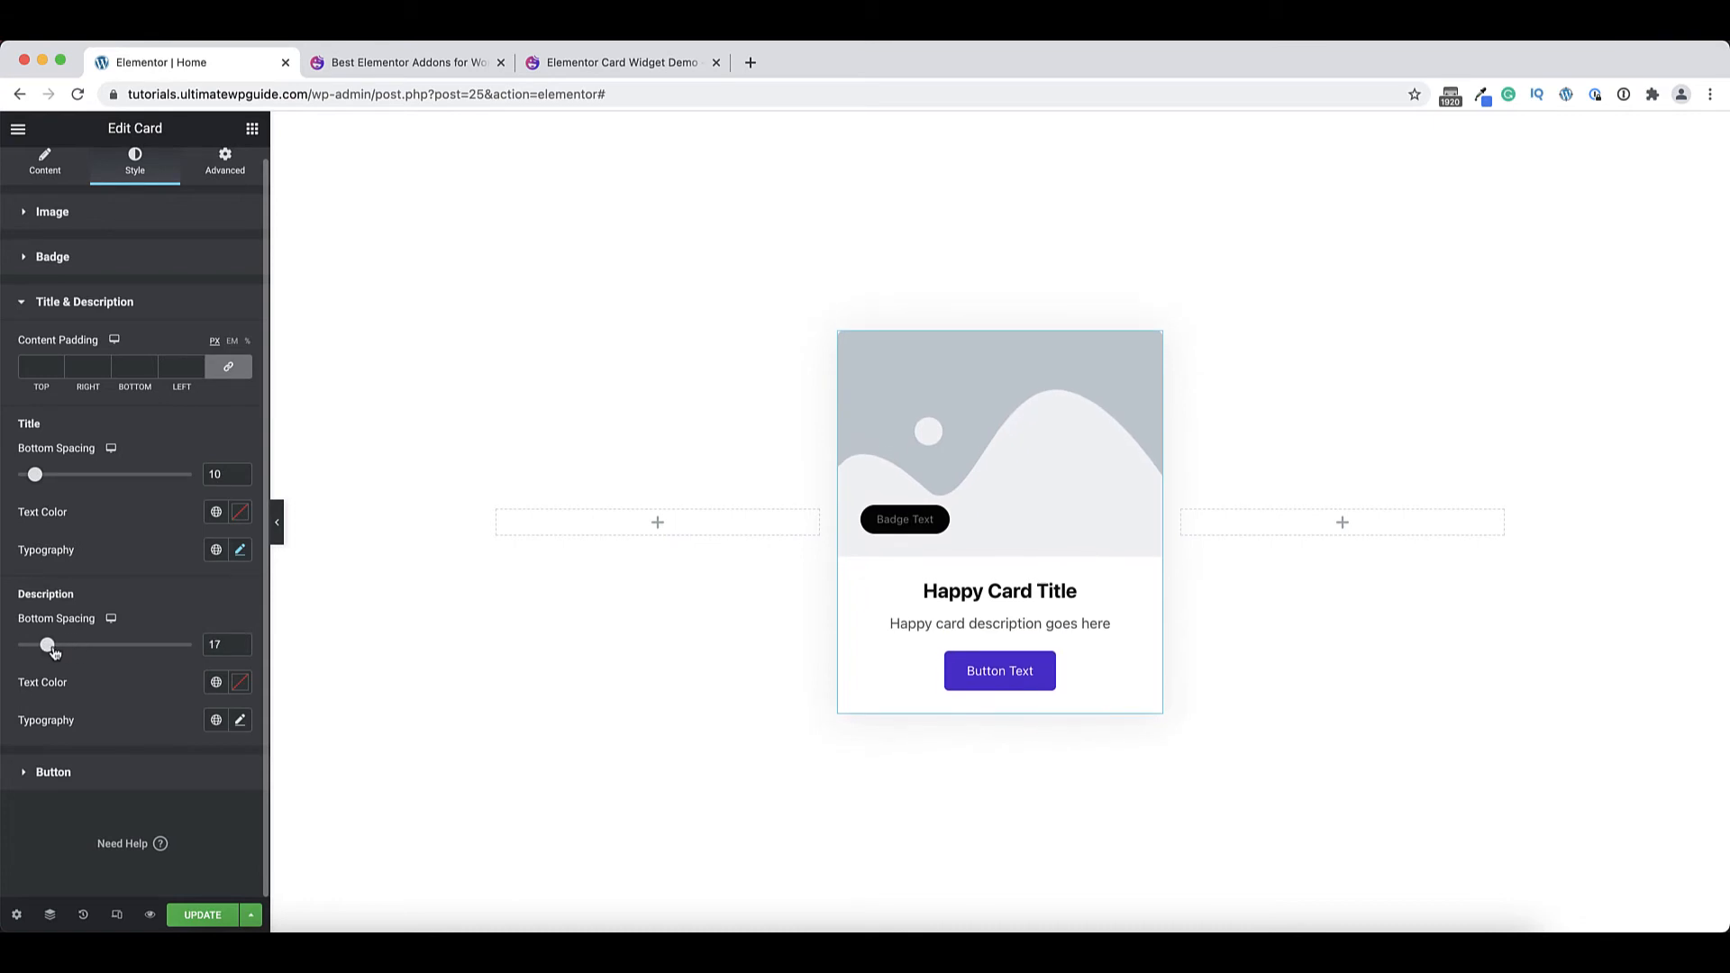
# Review the card button's style options, including its typography and hover settings.
pyautogui.click(92, 777)
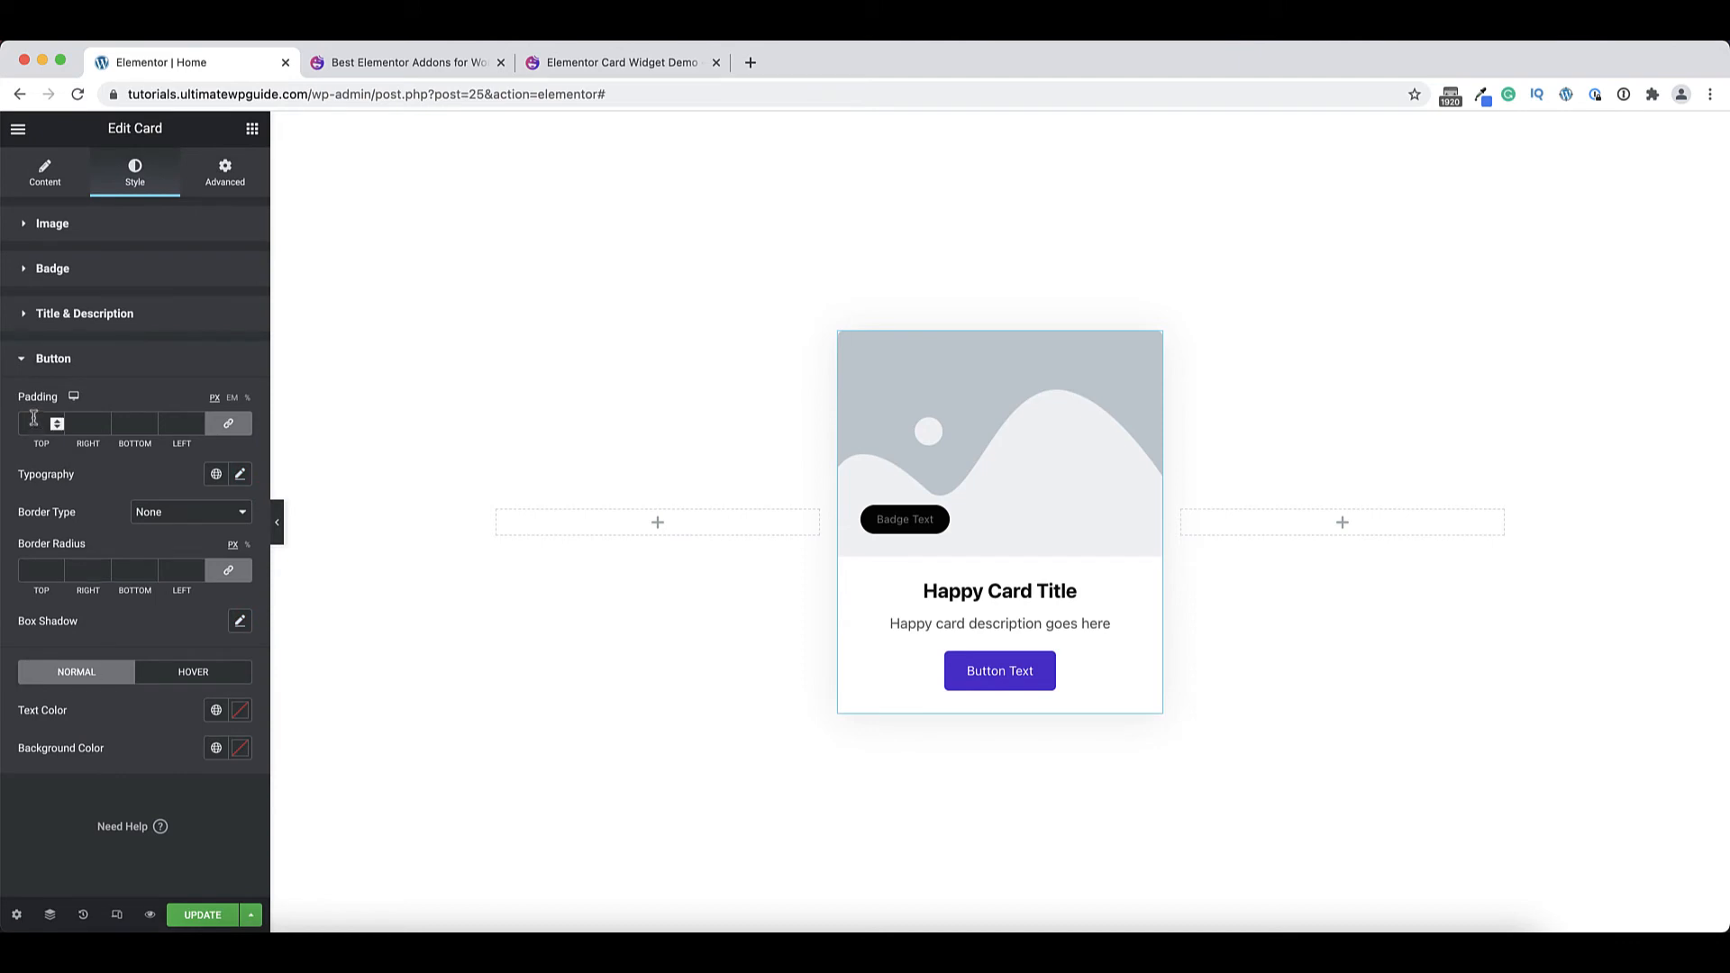
pyautogui.click(244, 478)
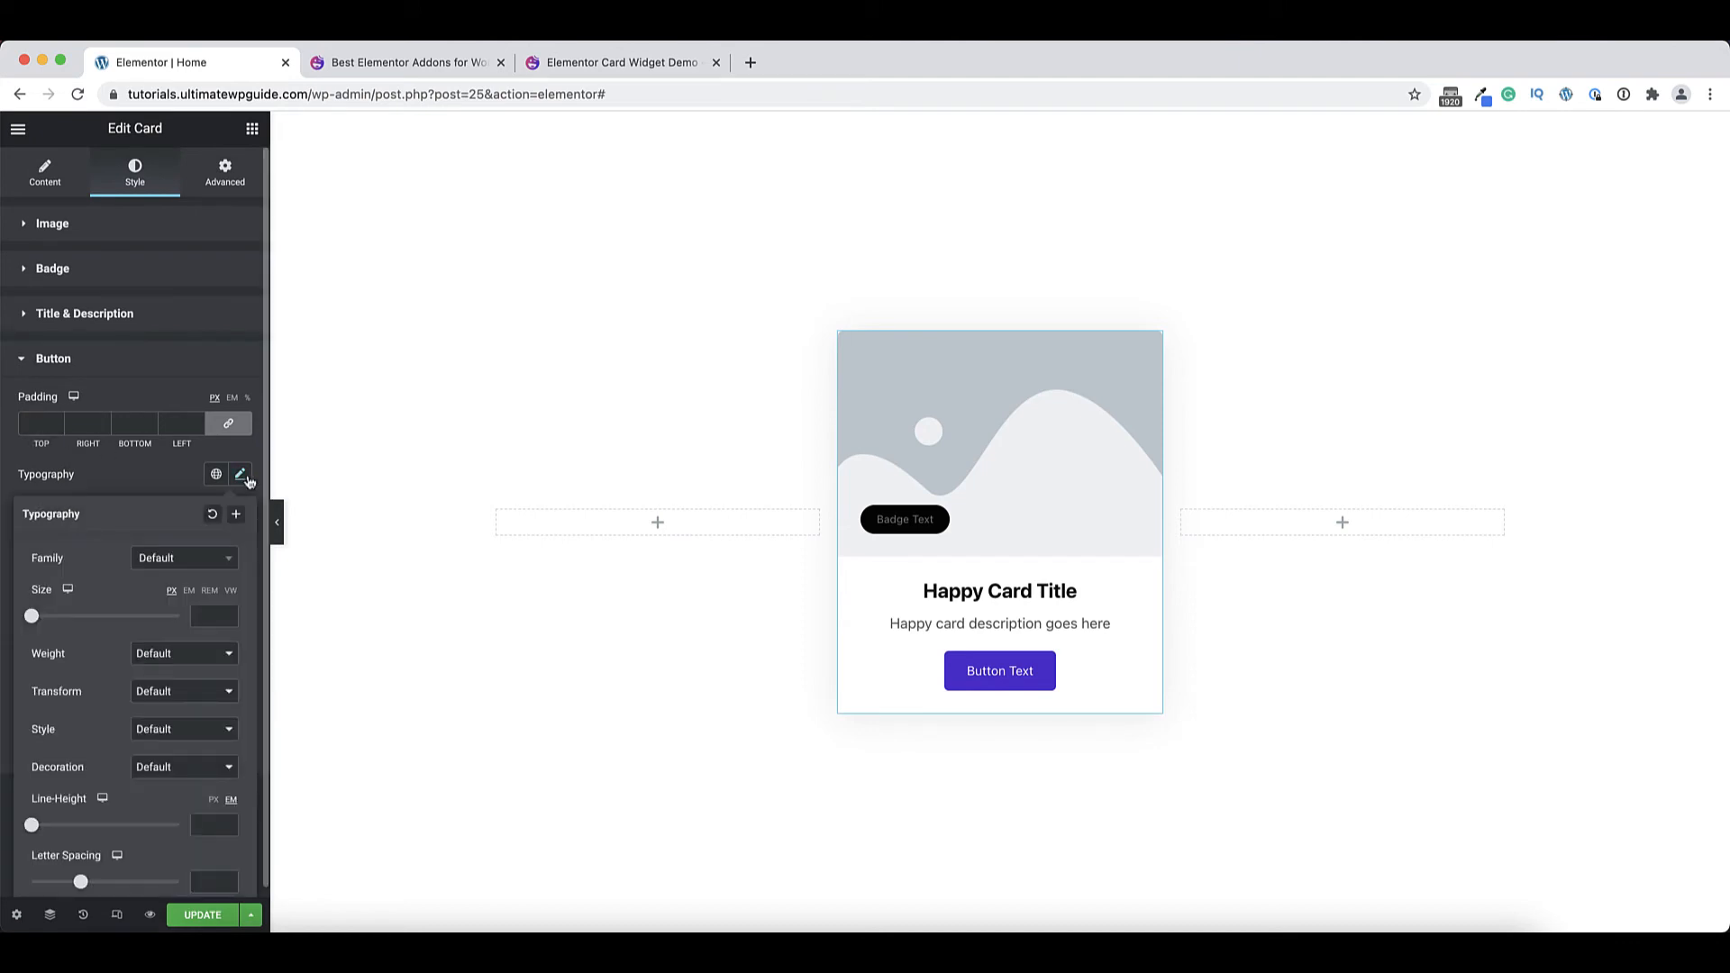
pyautogui.click(243, 477)
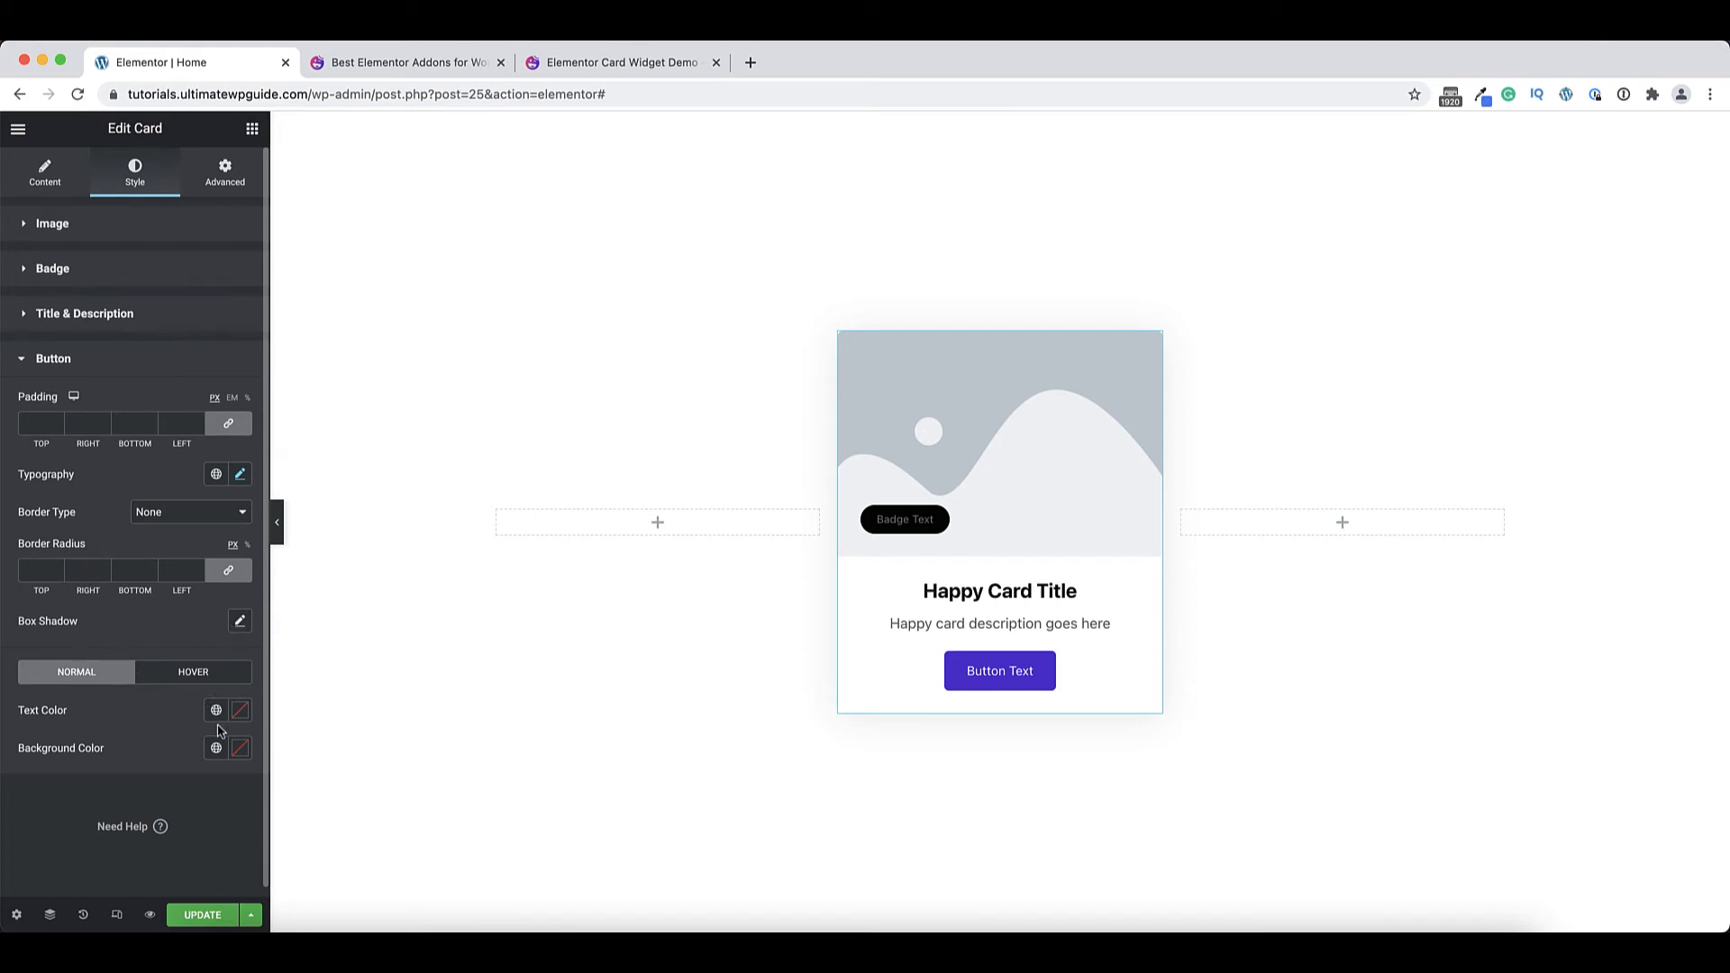
pyautogui.click(203, 678)
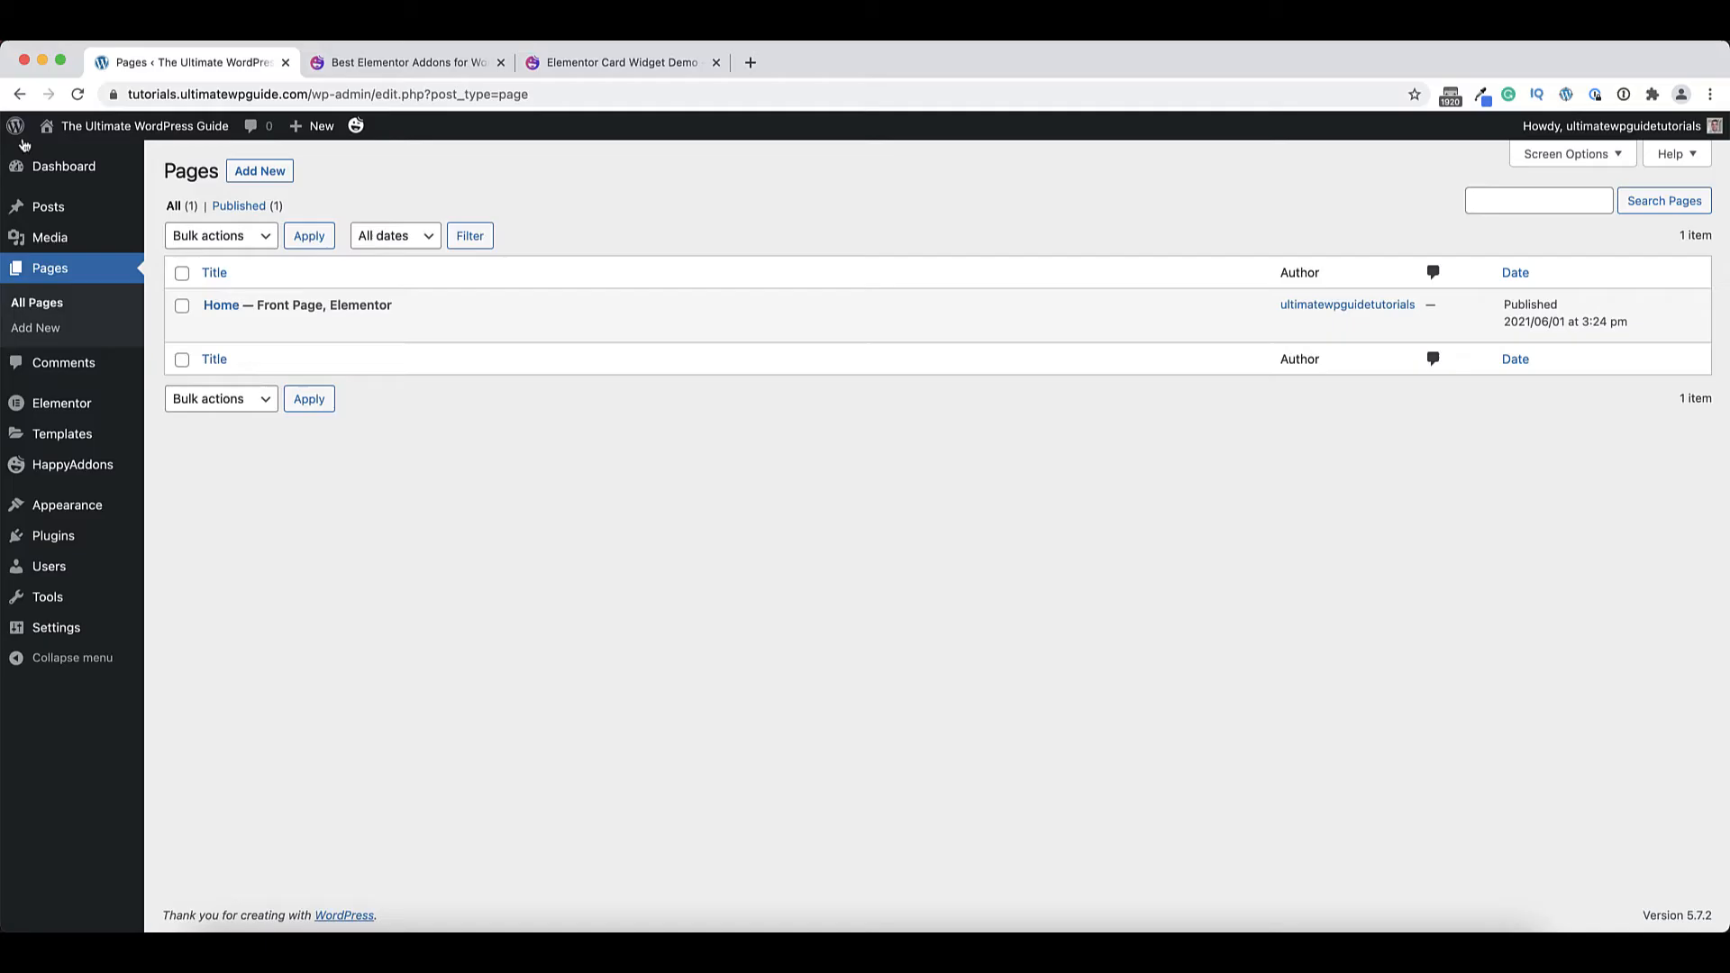
# Activate the Happy Elementor Addons Pro plugin from the site's installed plugins.
pyautogui.click(53, 535)
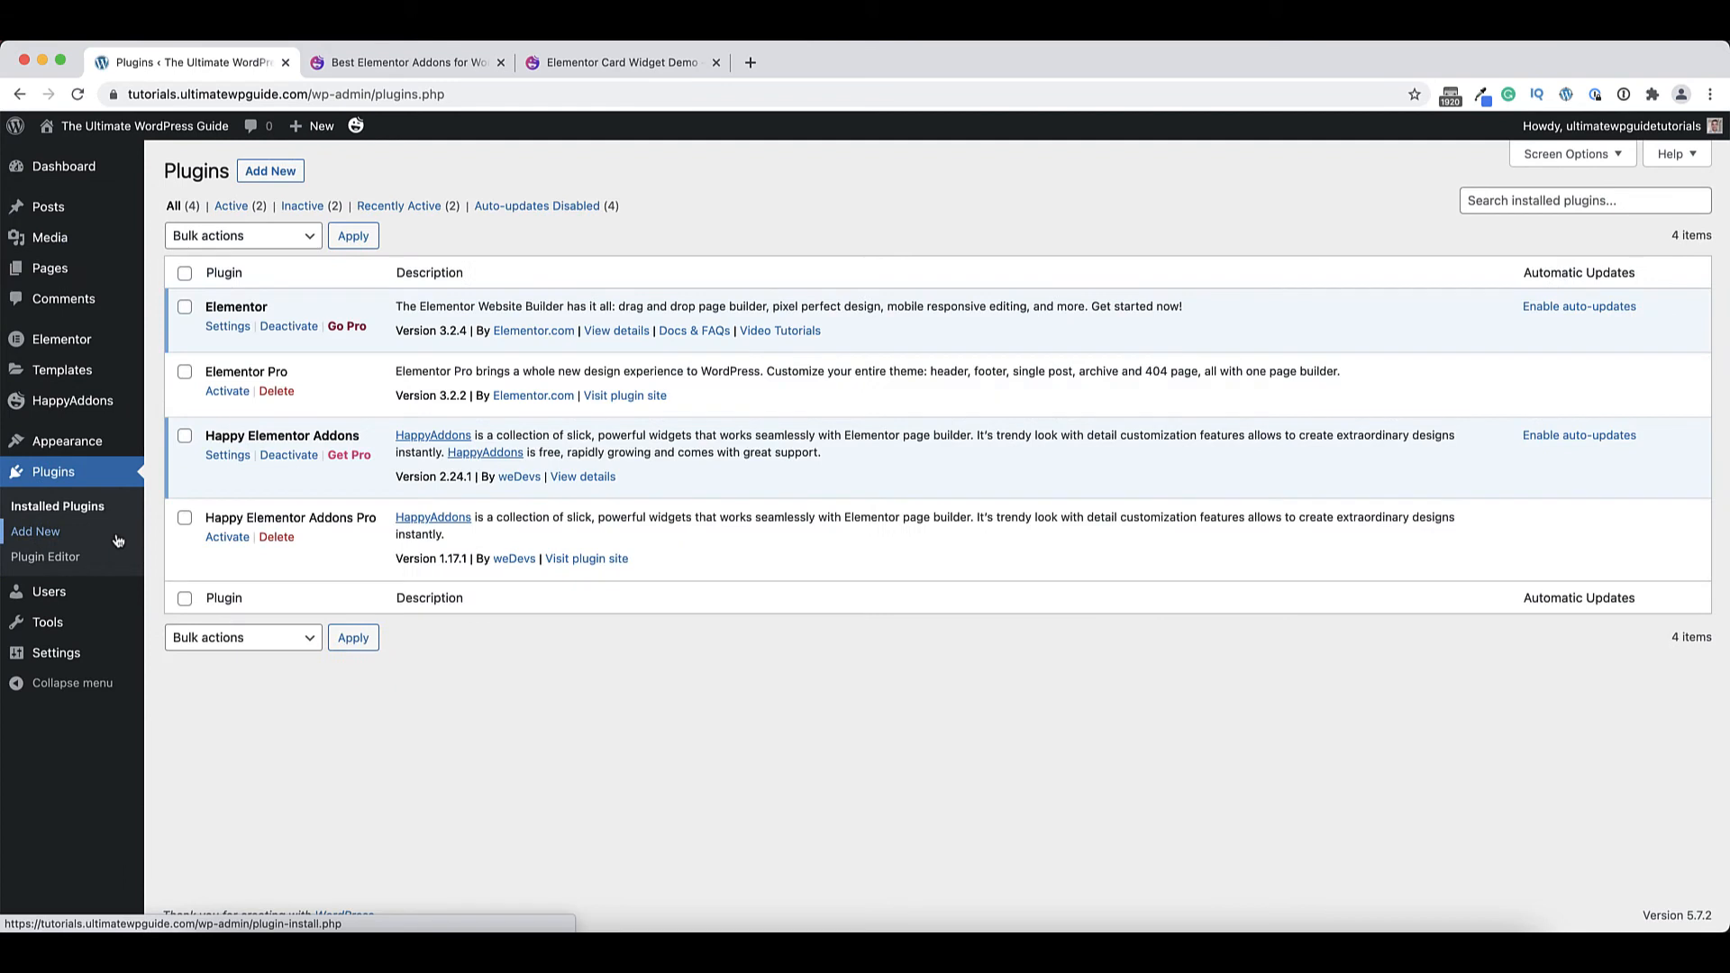
pyautogui.click(227, 538)
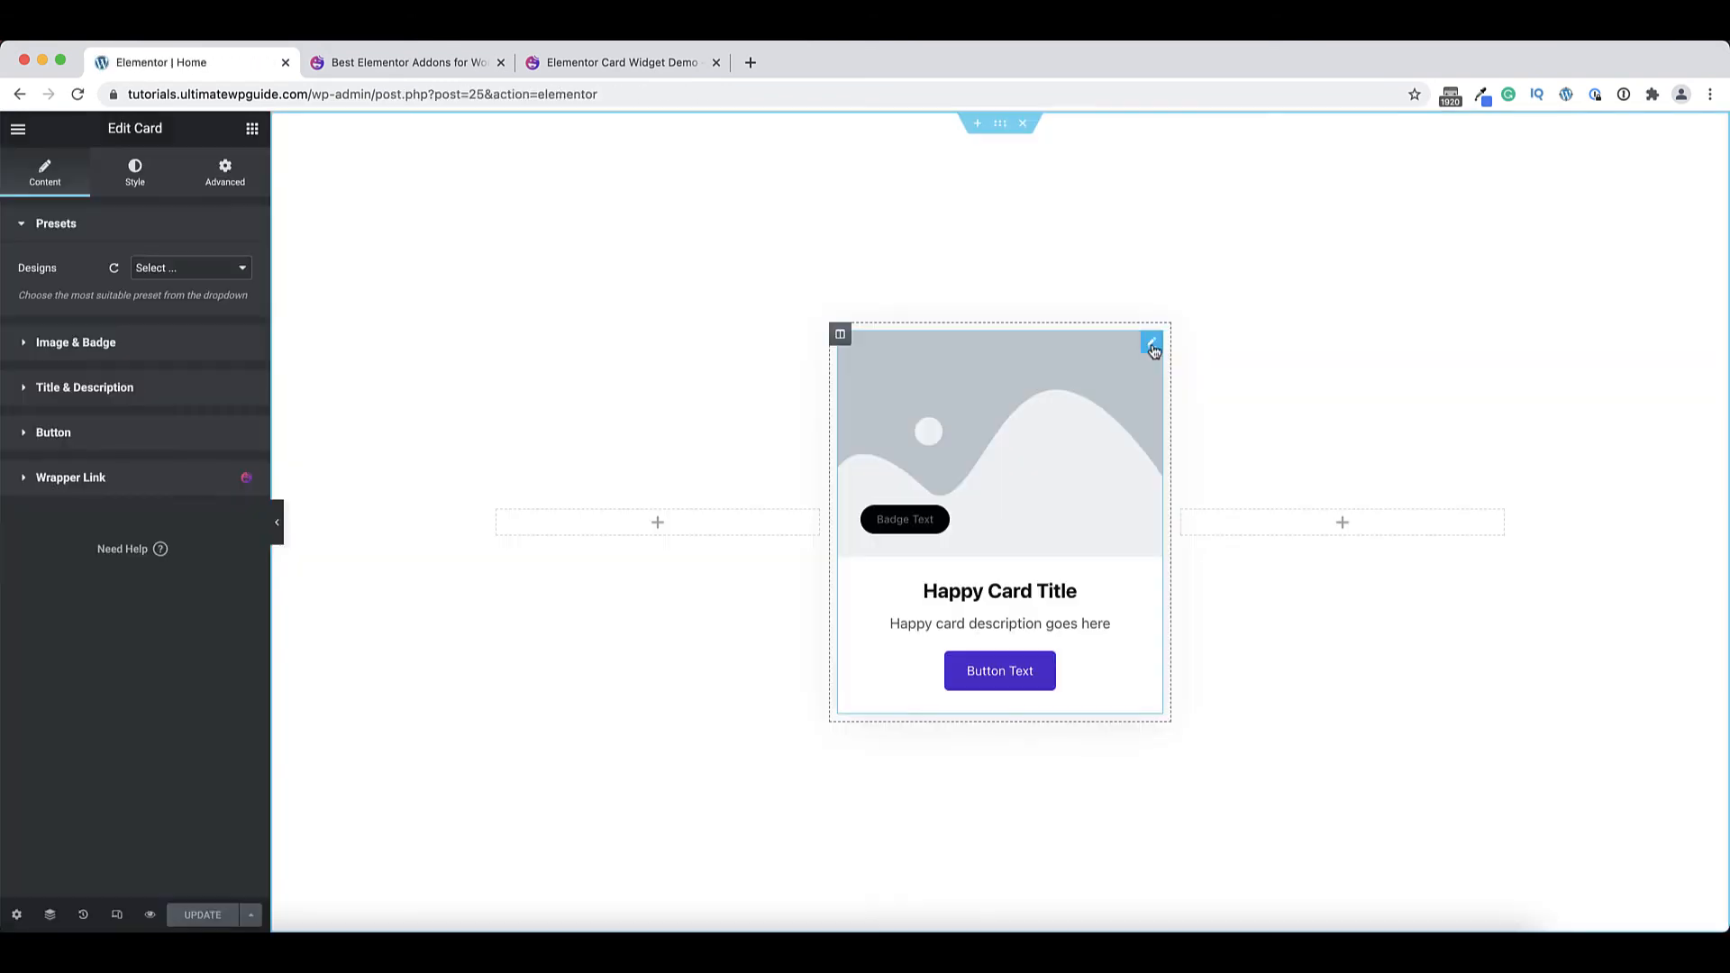
# Apply the Design 9 preset to the card after trying Design 2 and Design 4.
pyautogui.click(240, 271)
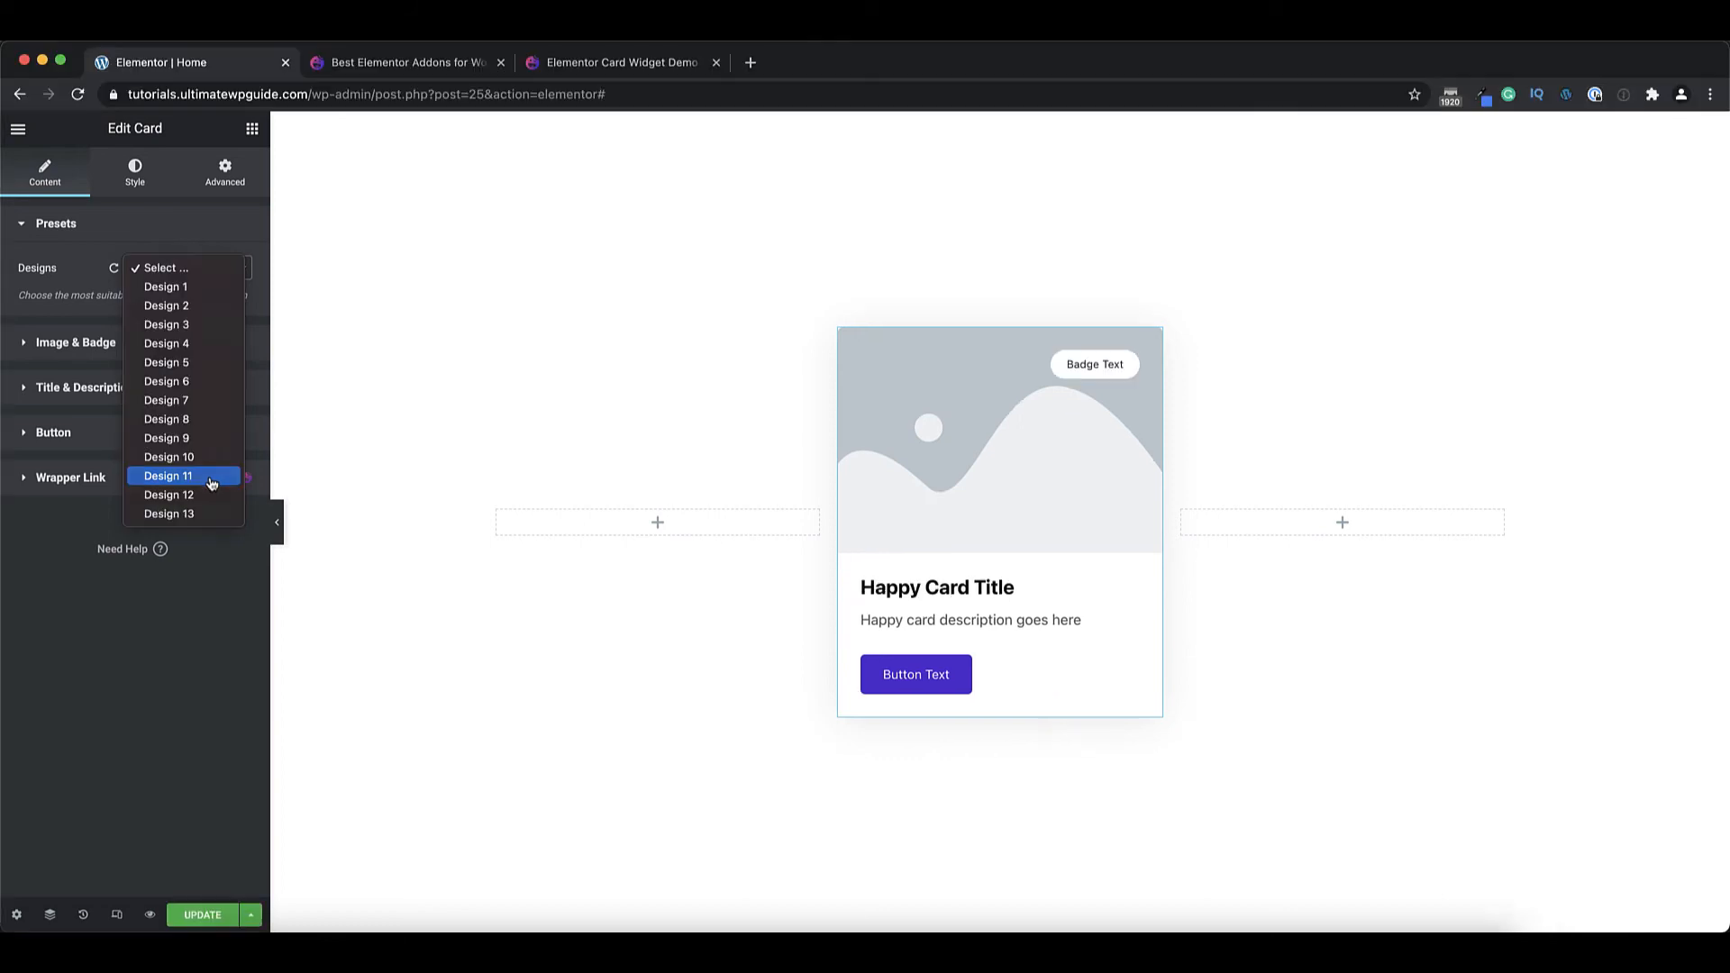
pyautogui.click(181, 307)
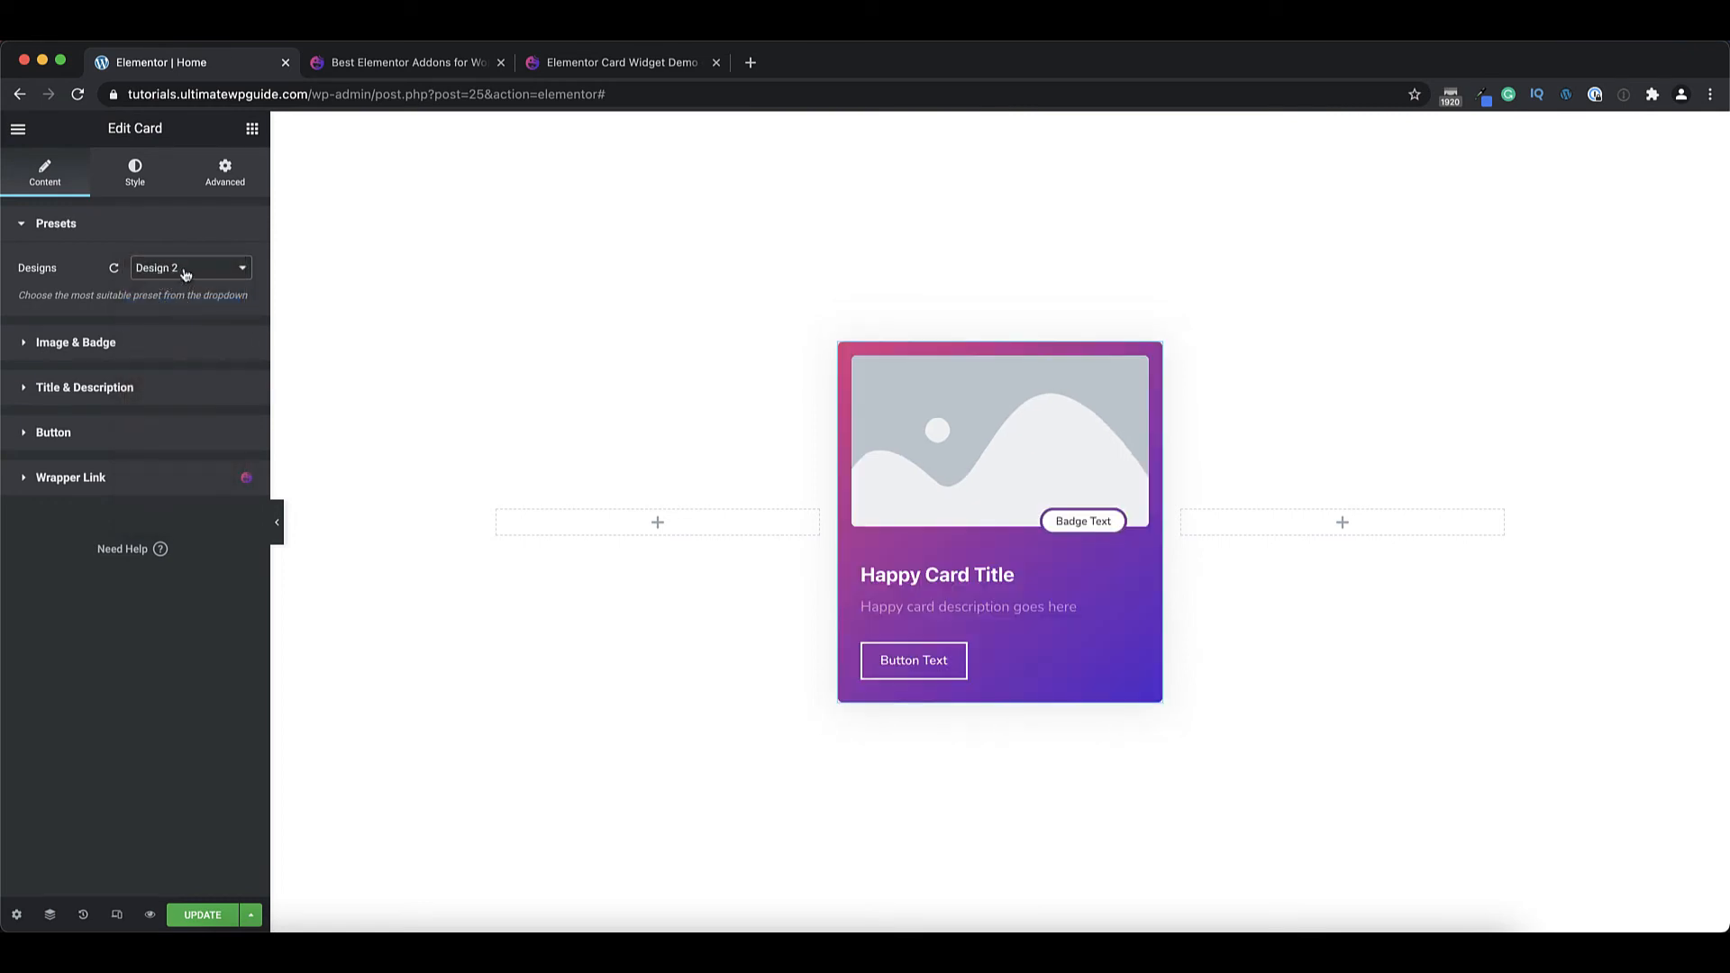
pyautogui.click(184, 271)
pyautogui.click(182, 313)
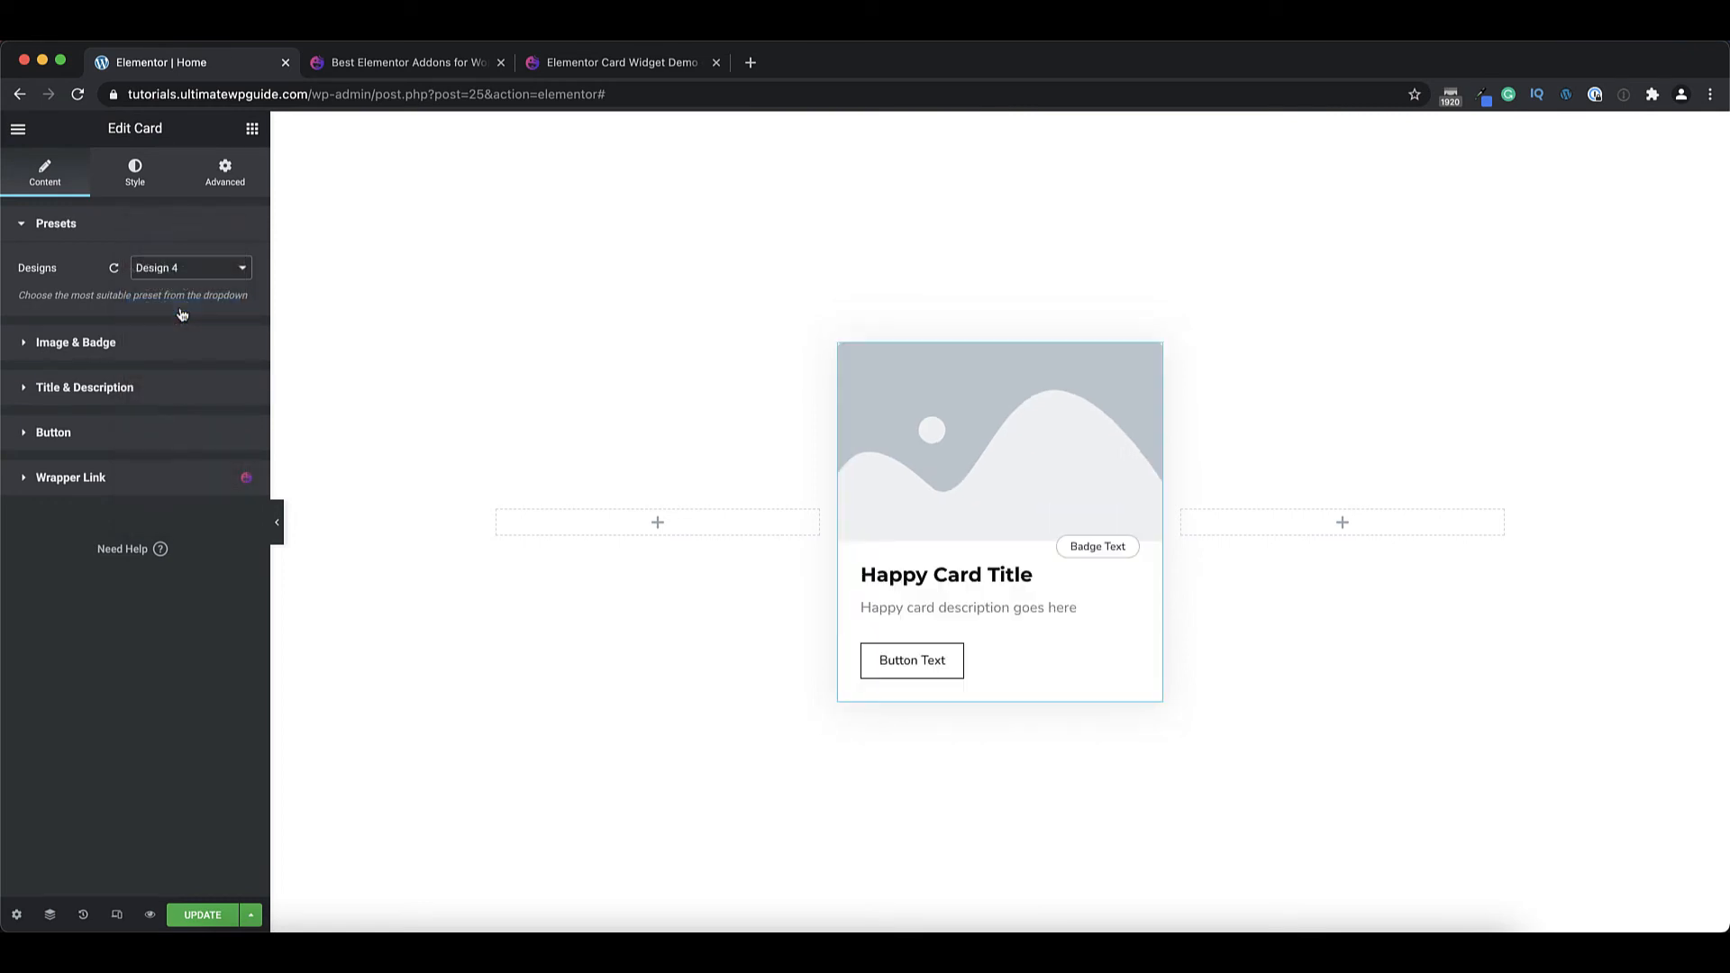
pyautogui.click(184, 271)
pyautogui.click(183, 363)
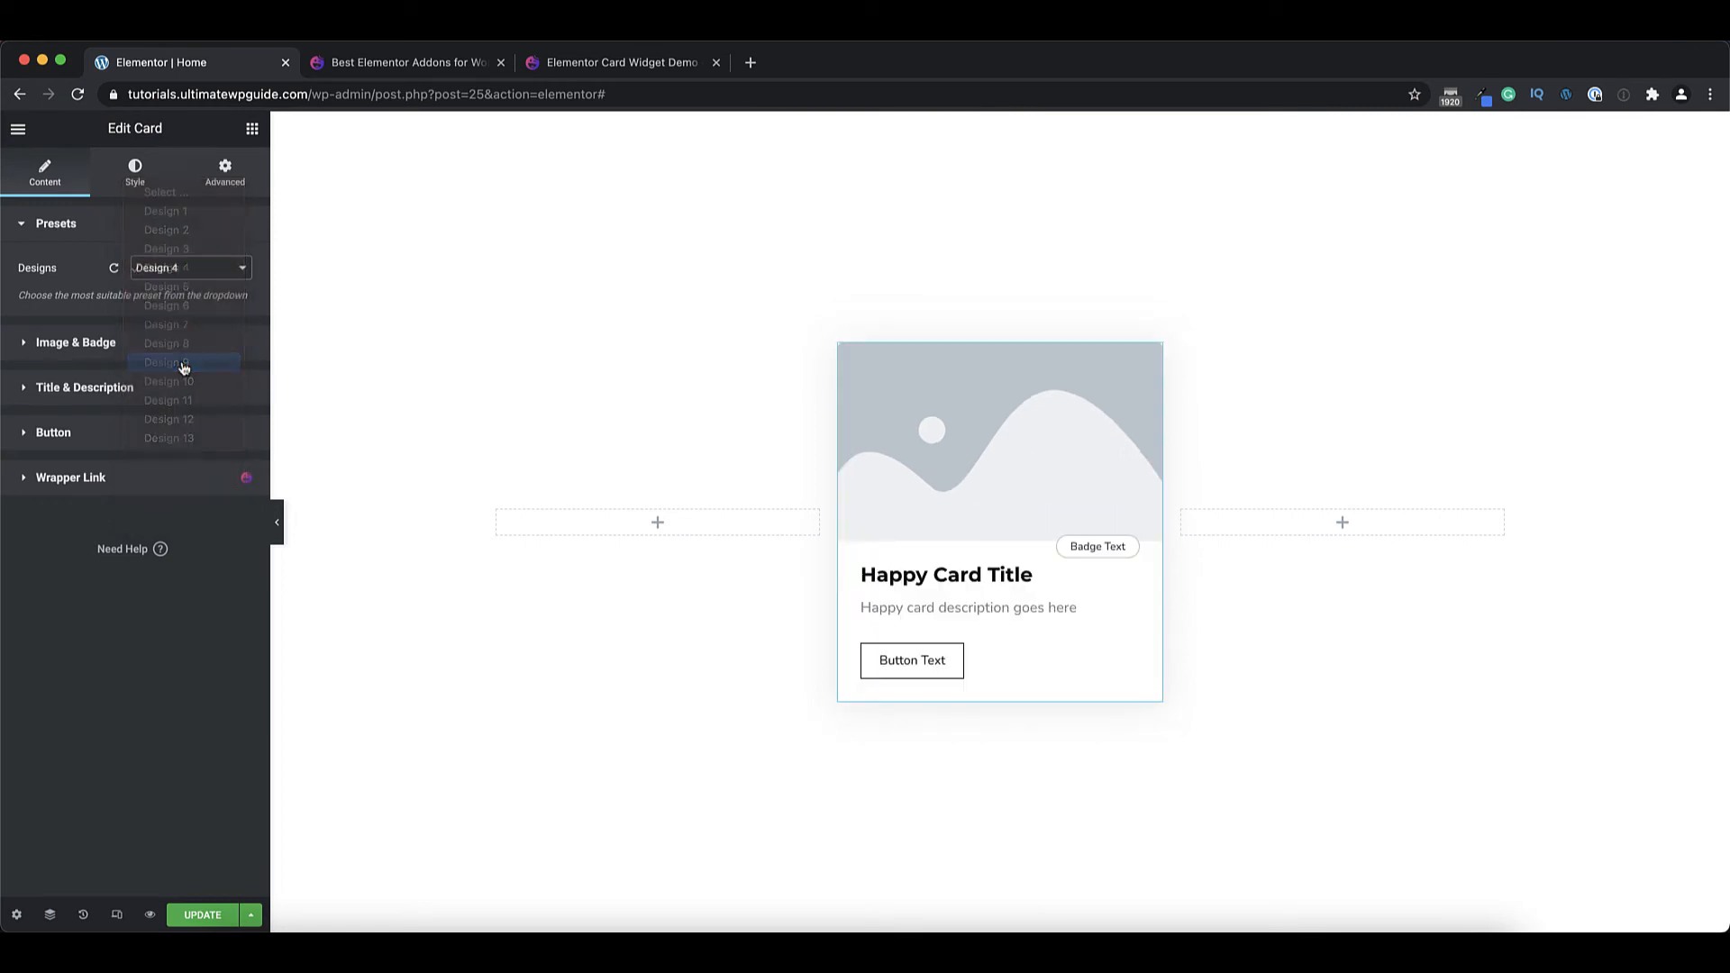
# Set the card image's height to 171 px, its border radius to 20 px on all corners and its opacity to 0.39.
pyautogui.click(135, 171)
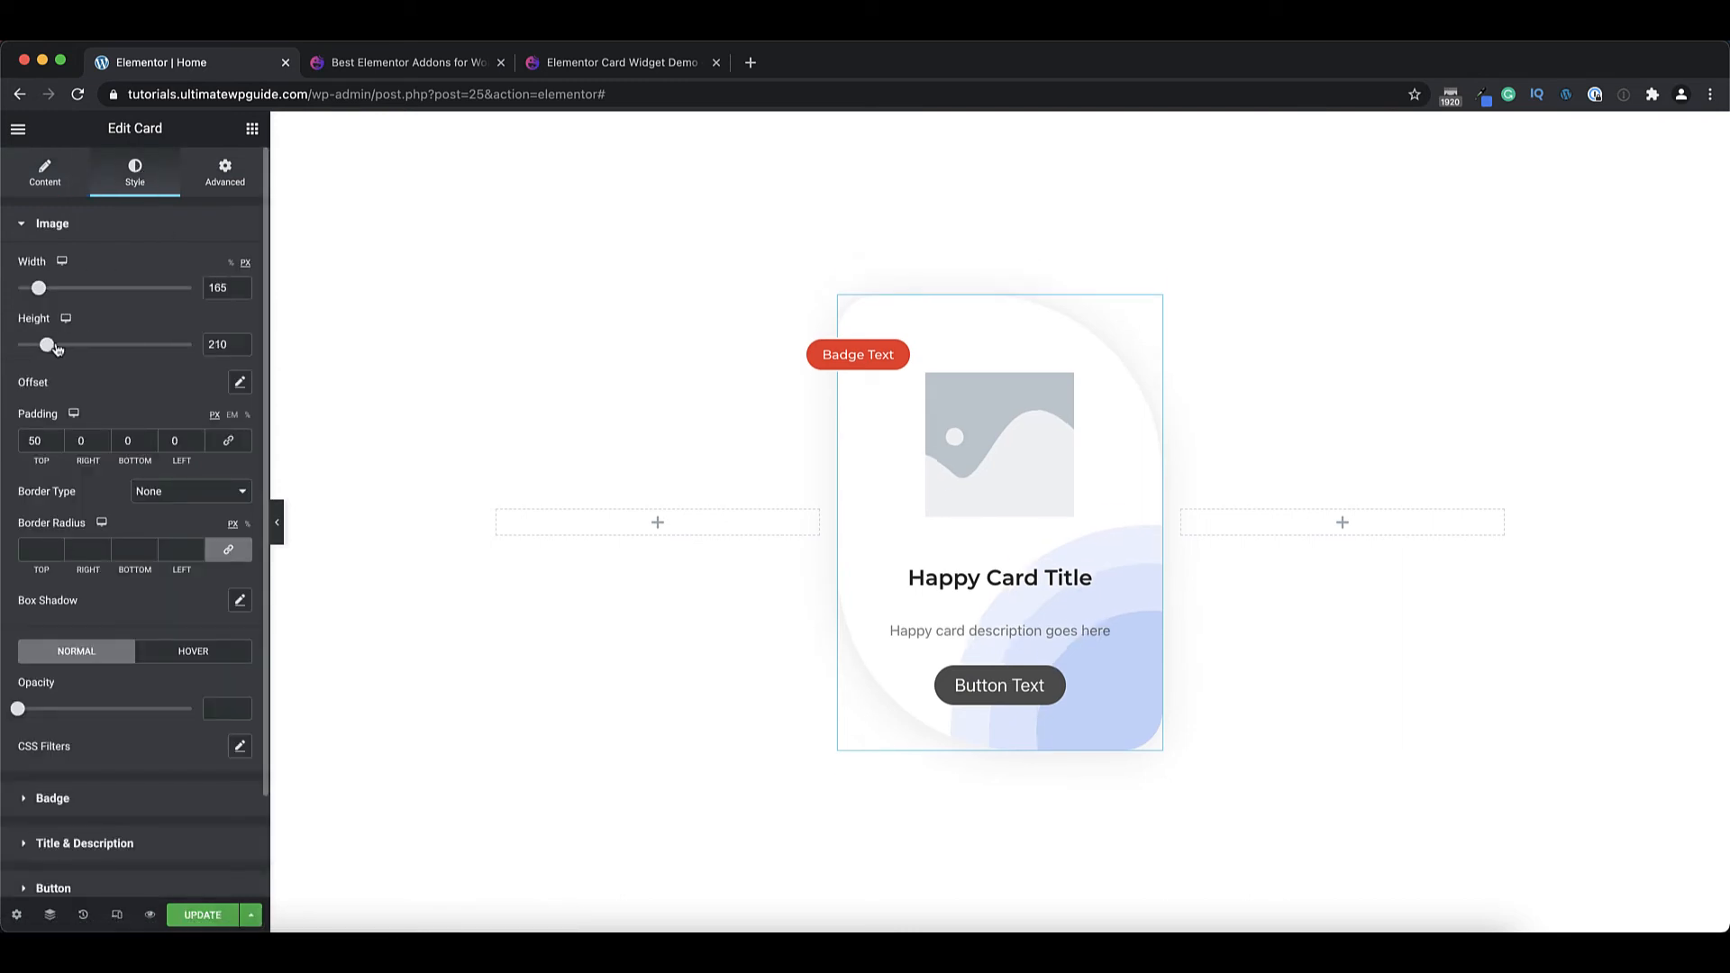
pyautogui.moveTo(46, 345)
pyautogui.mouseDown()
pyautogui.moveTo(66, 345)
pyautogui.moveTo(40, 345)
pyautogui.mouseUp()
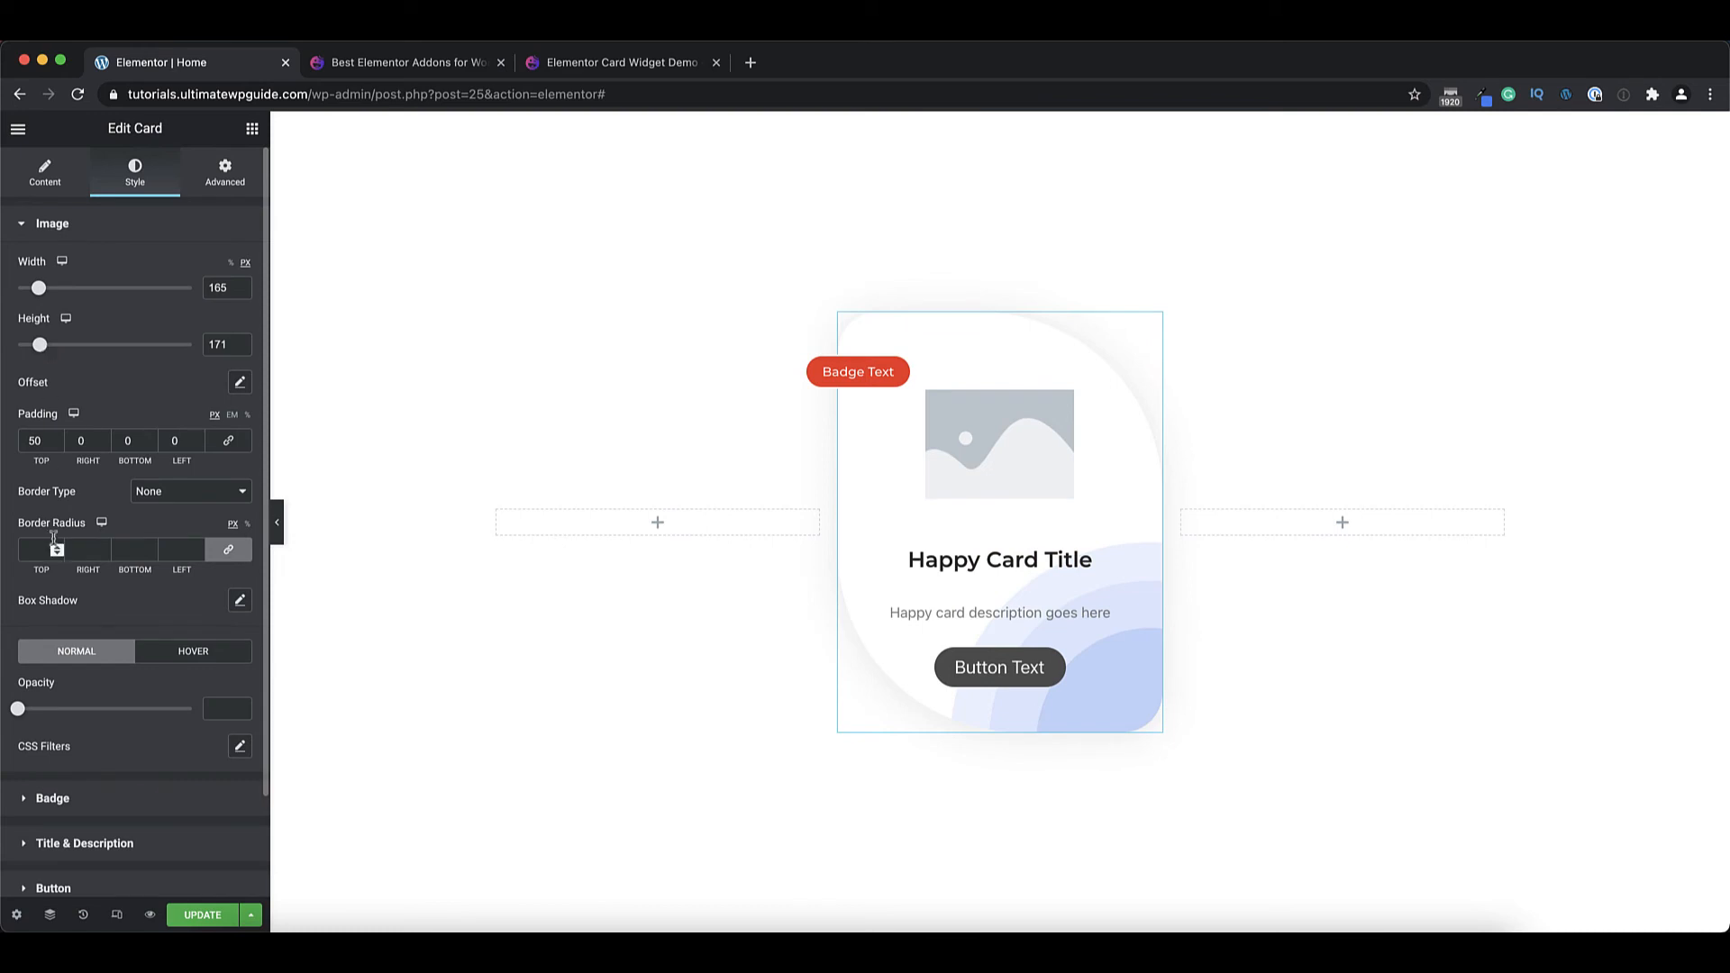
pyautogui.write('20')
pyautogui.moveTo(18, 708); pyautogui.dragTo(43, 710)
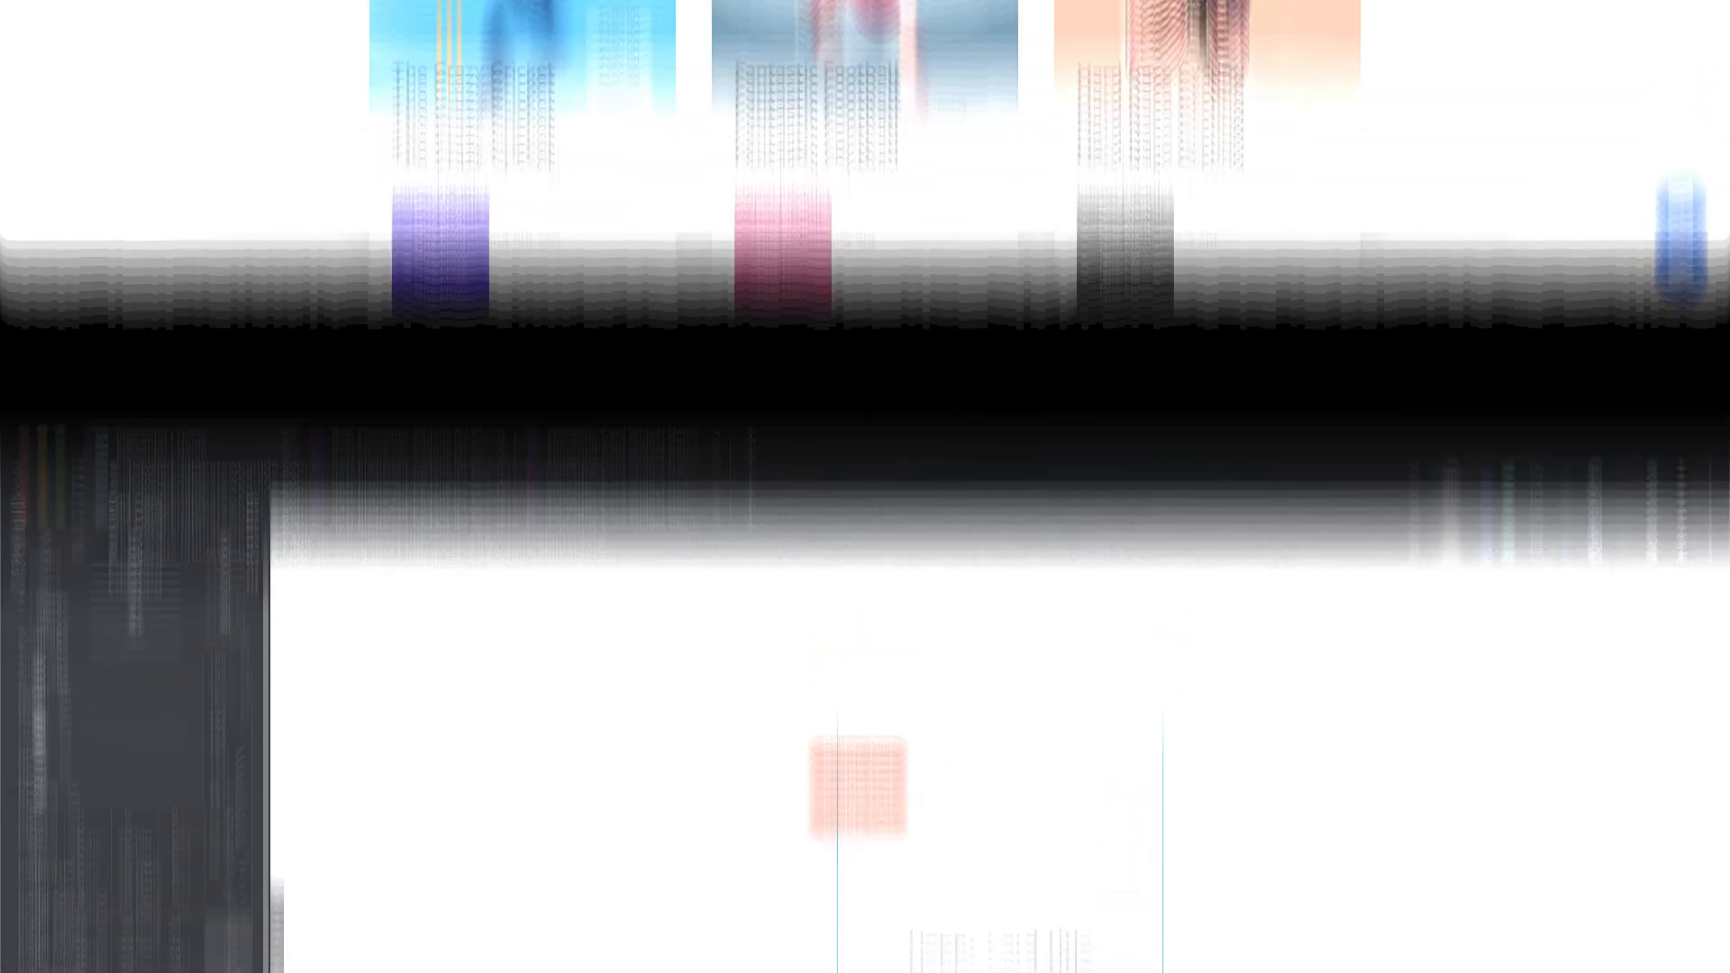
# Browse the card designs on the Elementor Card Widget Demo page and live-copy the Design 2 section with three product cards.
pyautogui.scroll(-5, 1081, 394)
pyautogui.scroll(-10, 1081, 394)
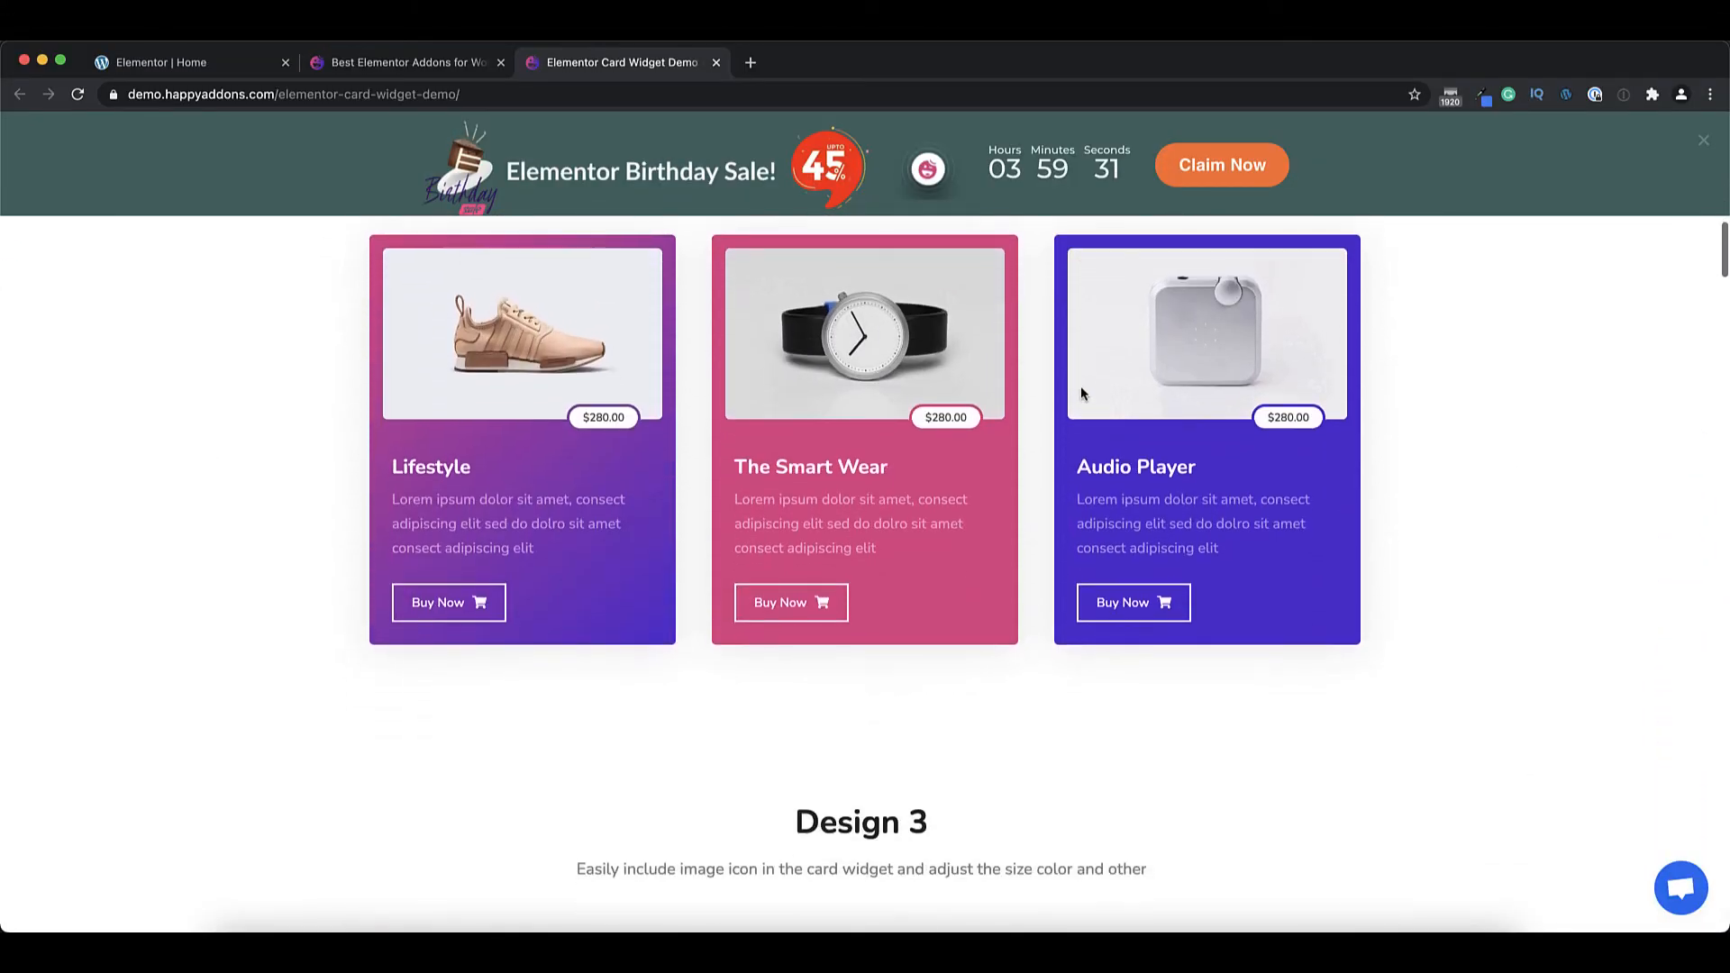
pyautogui.scroll(10, 1081, 394)
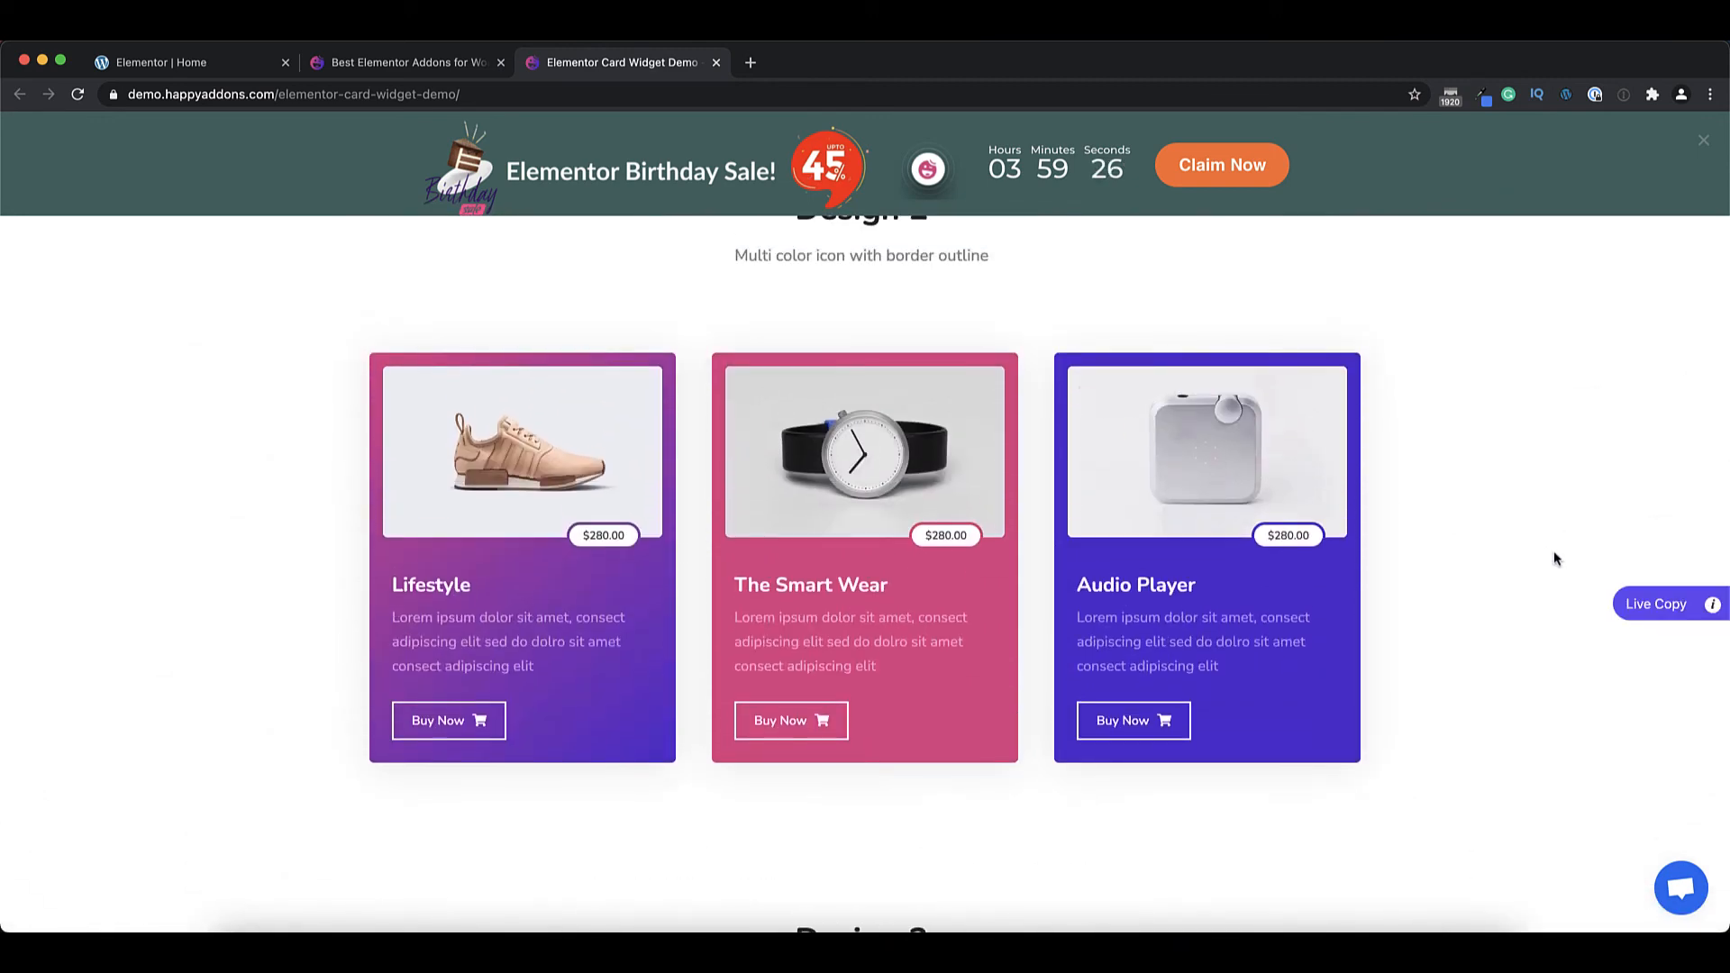
pyautogui.click(1666, 616)
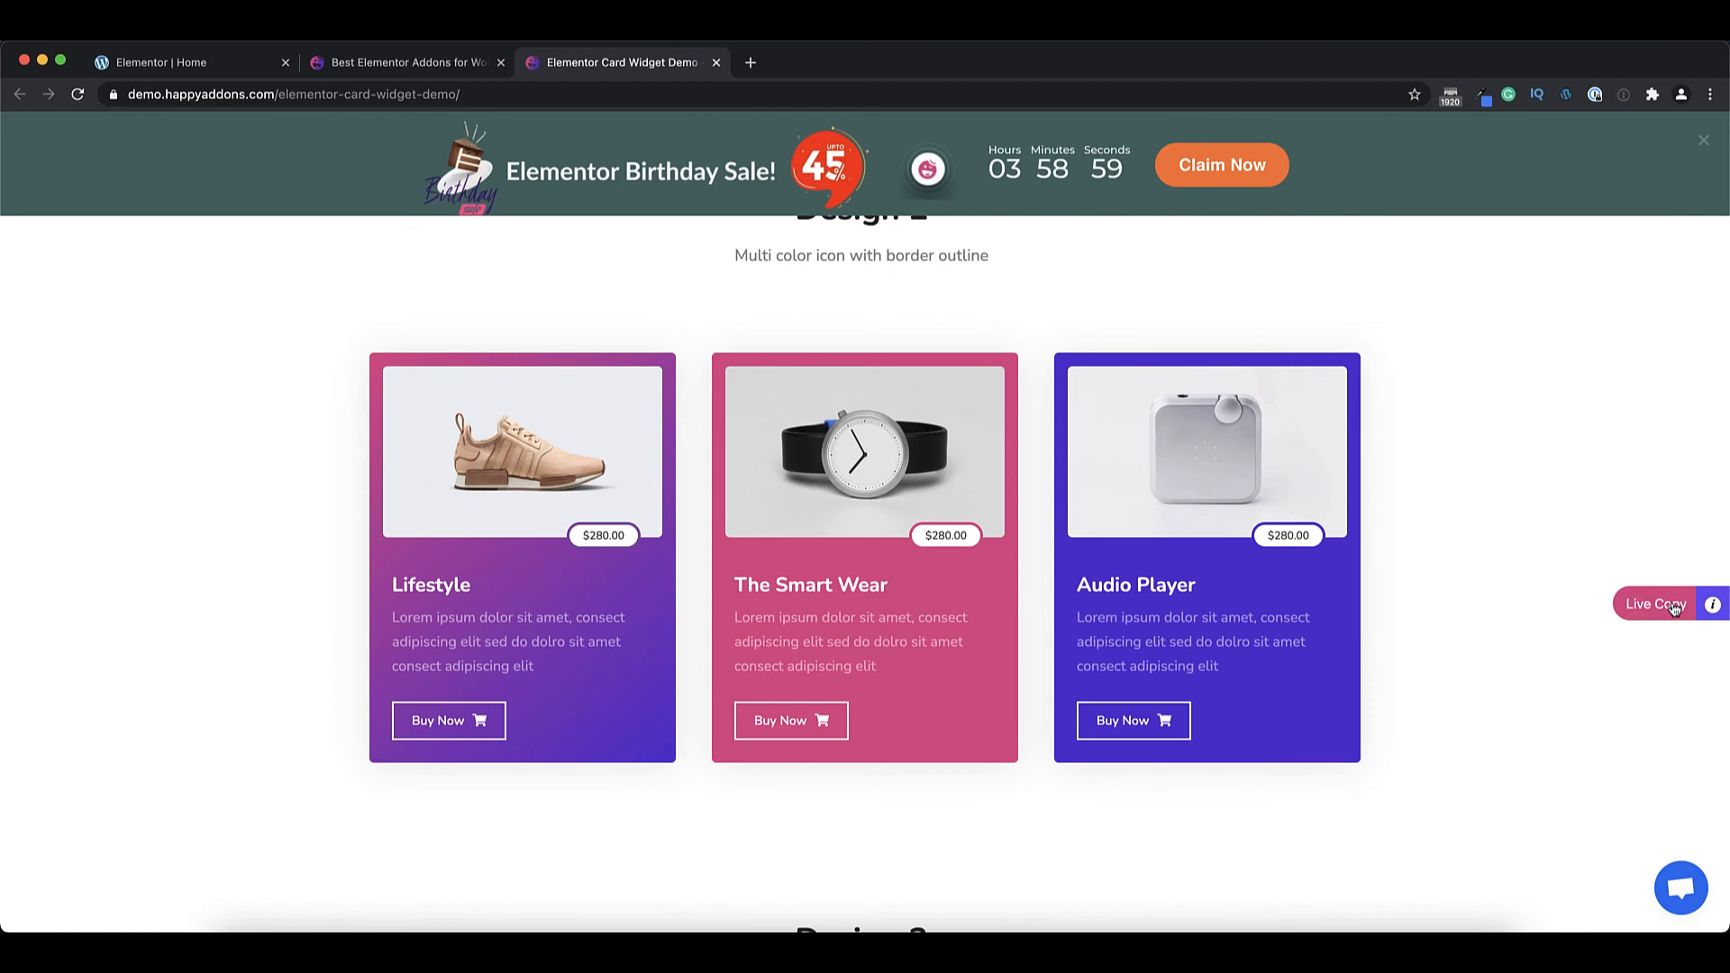
# Live-paste the copied three-card section below the existing section on the Elementor homepage, and open The Smart Wear card for editing.
pyautogui.click(192, 68)
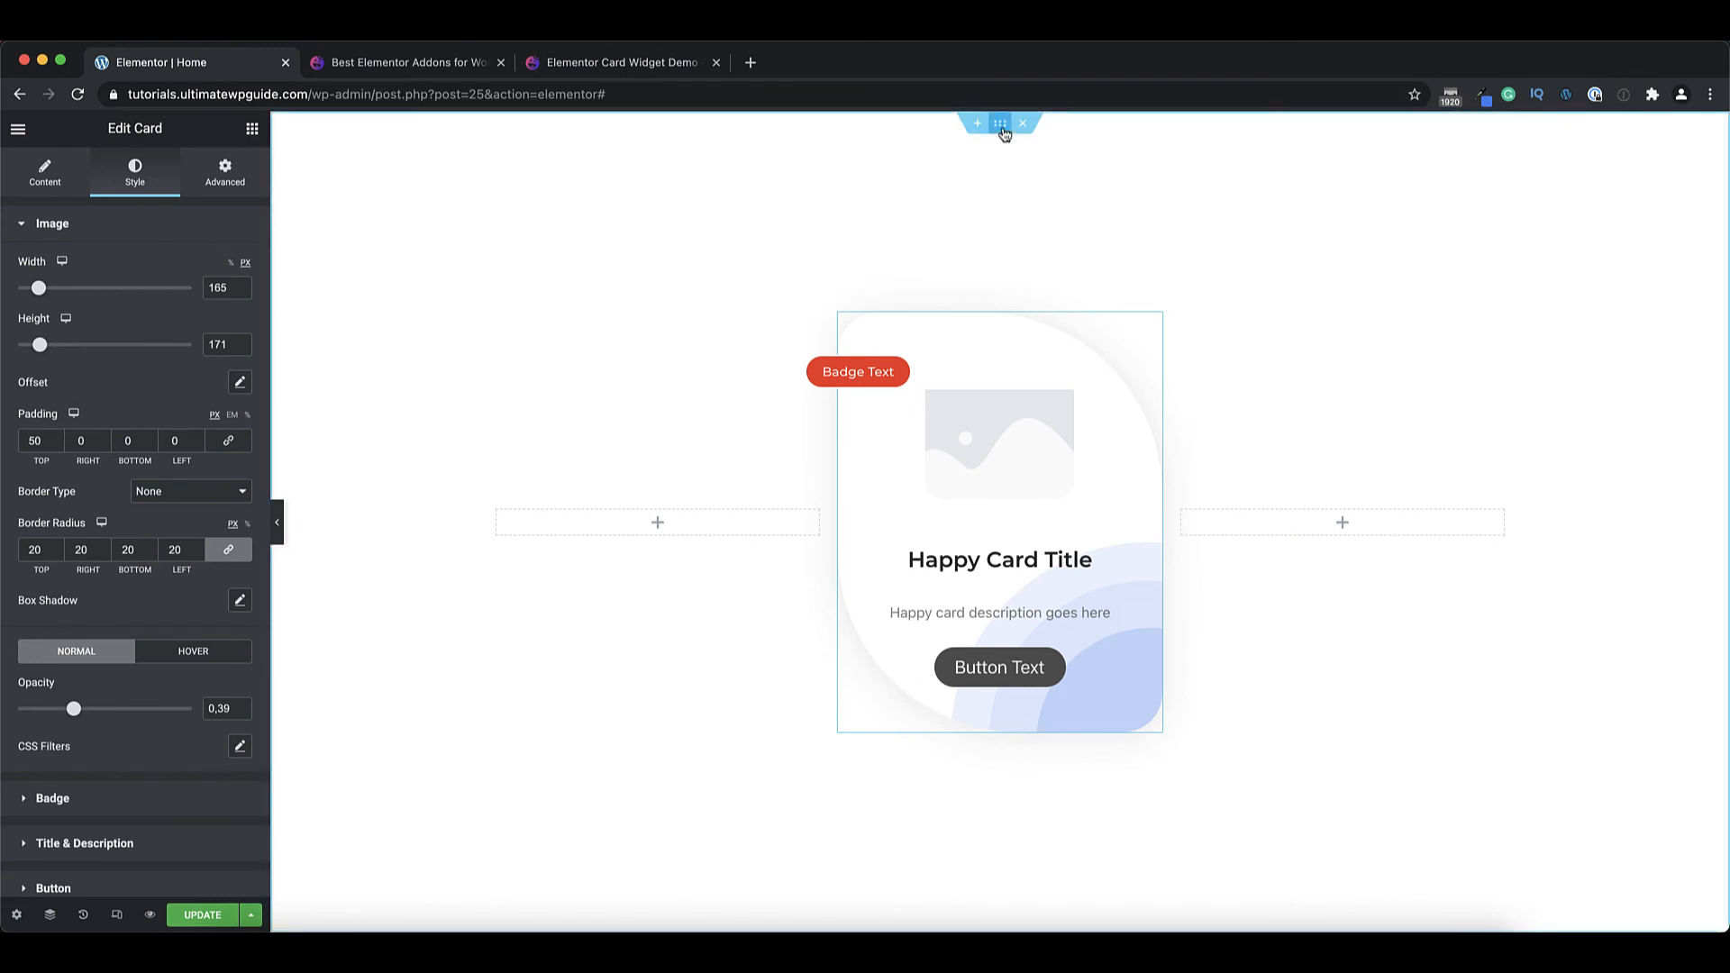
pyautogui.rightClick(1005, 133)
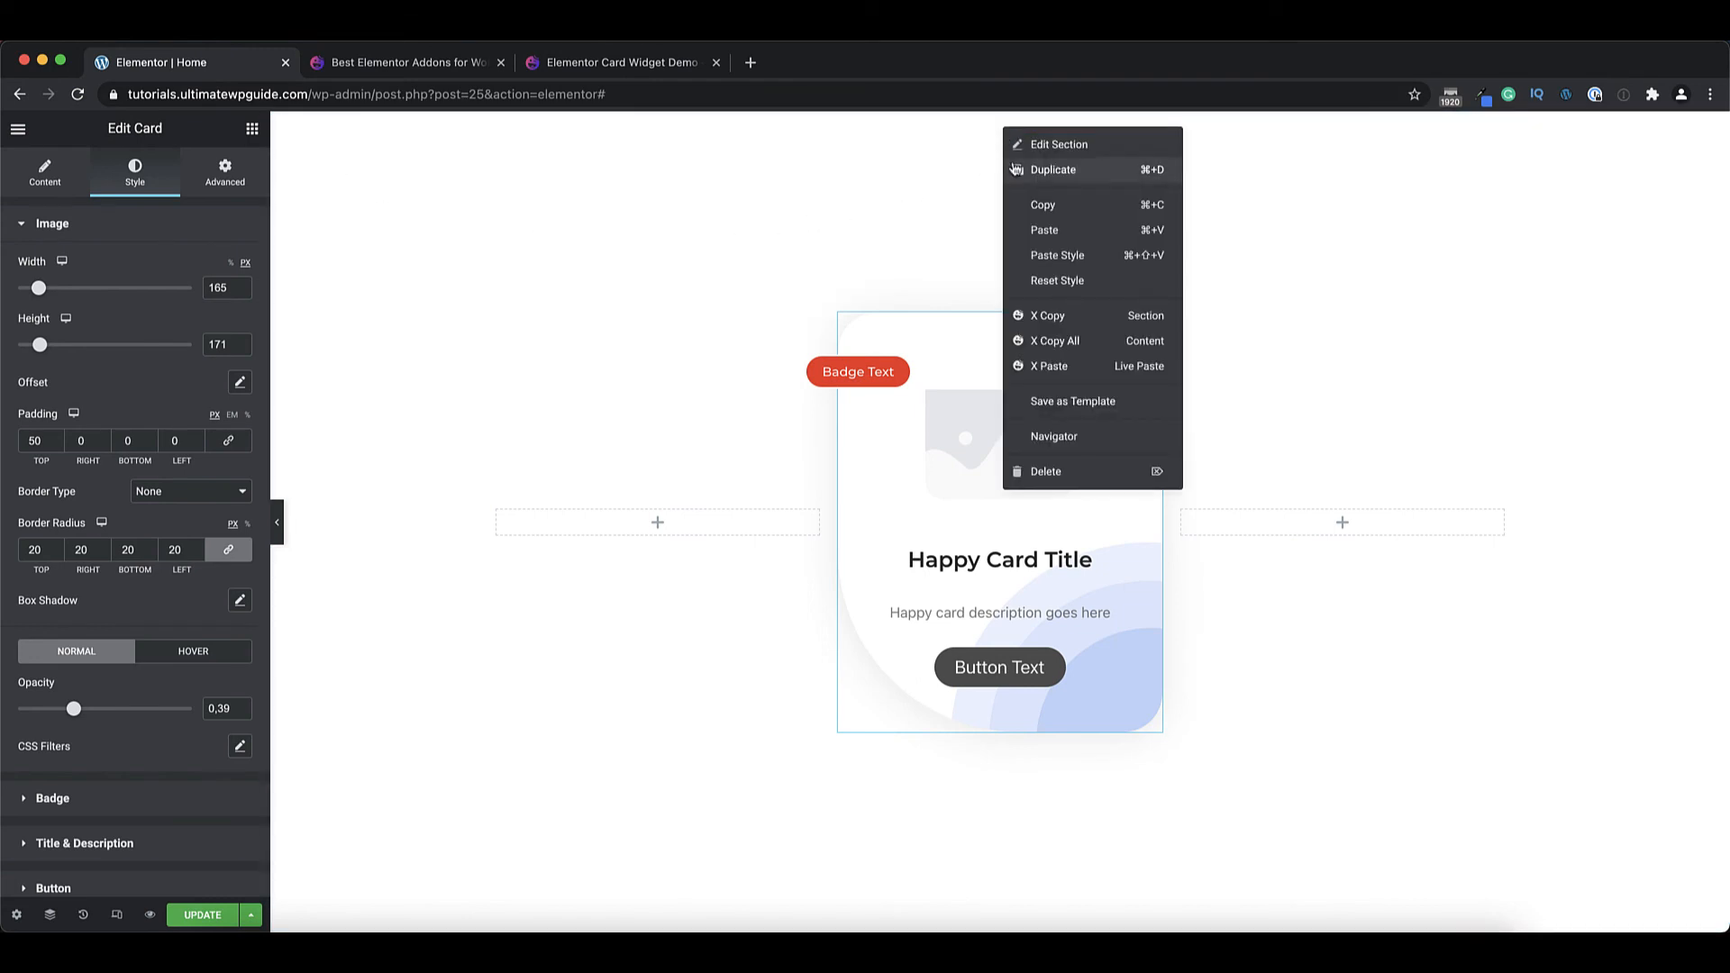
pyautogui.click(1061, 366)
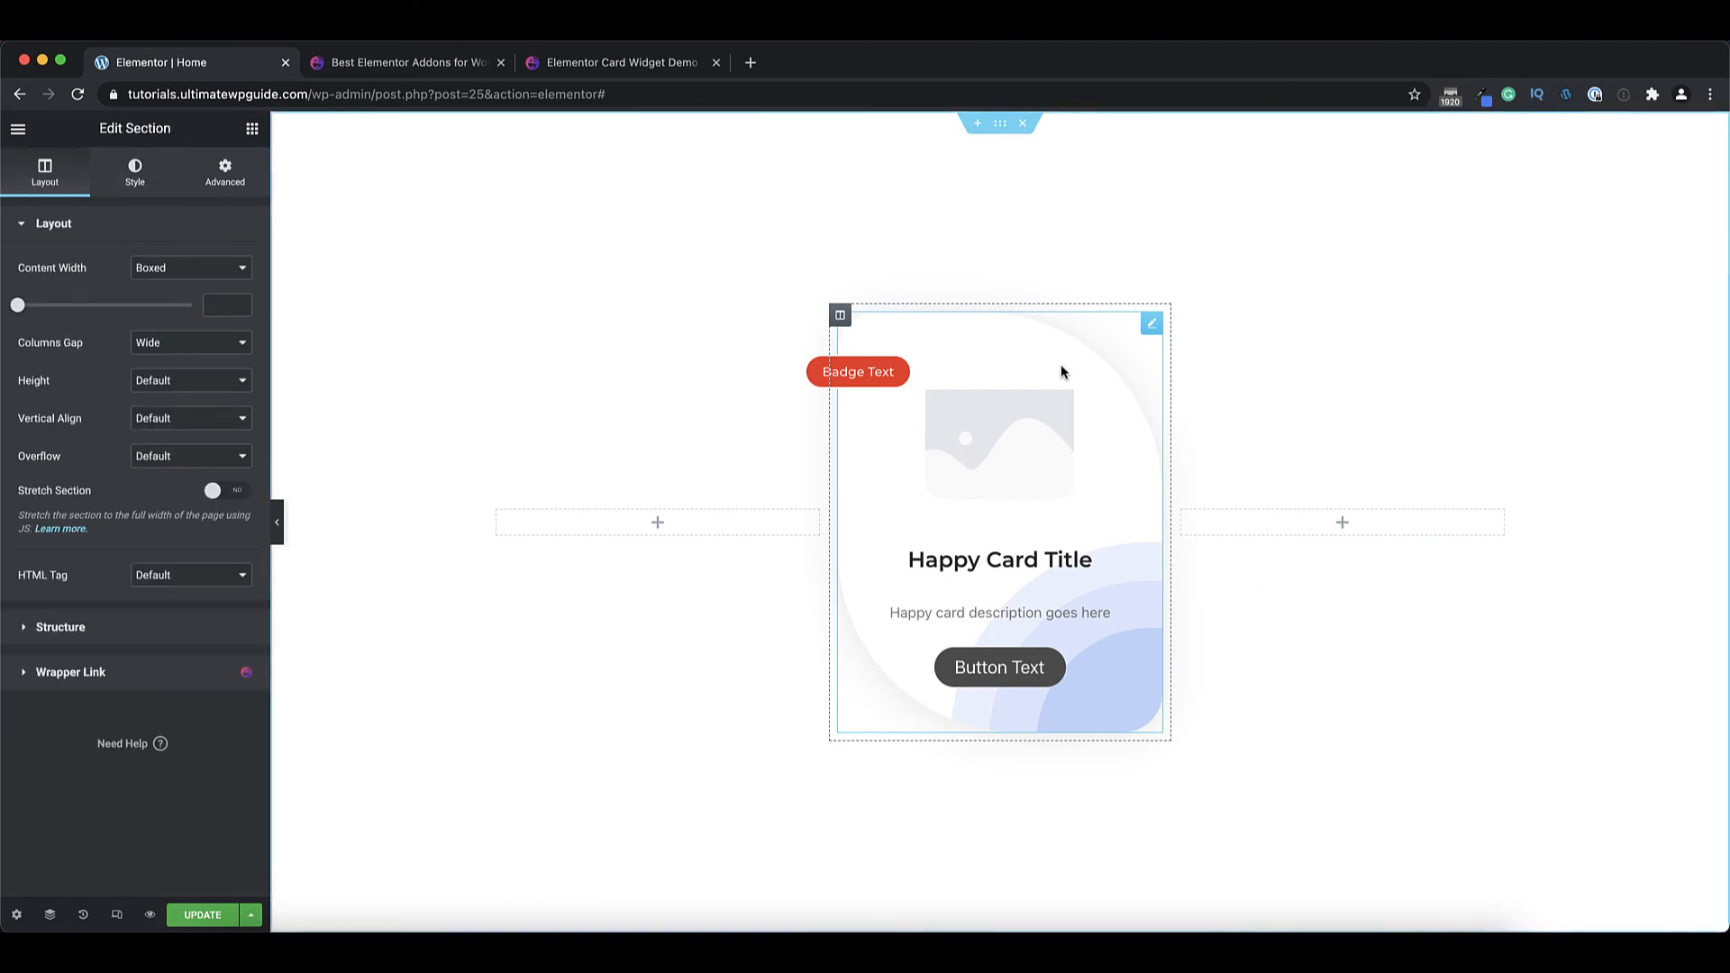
pyautogui.scroll(-5, 1062, 370)
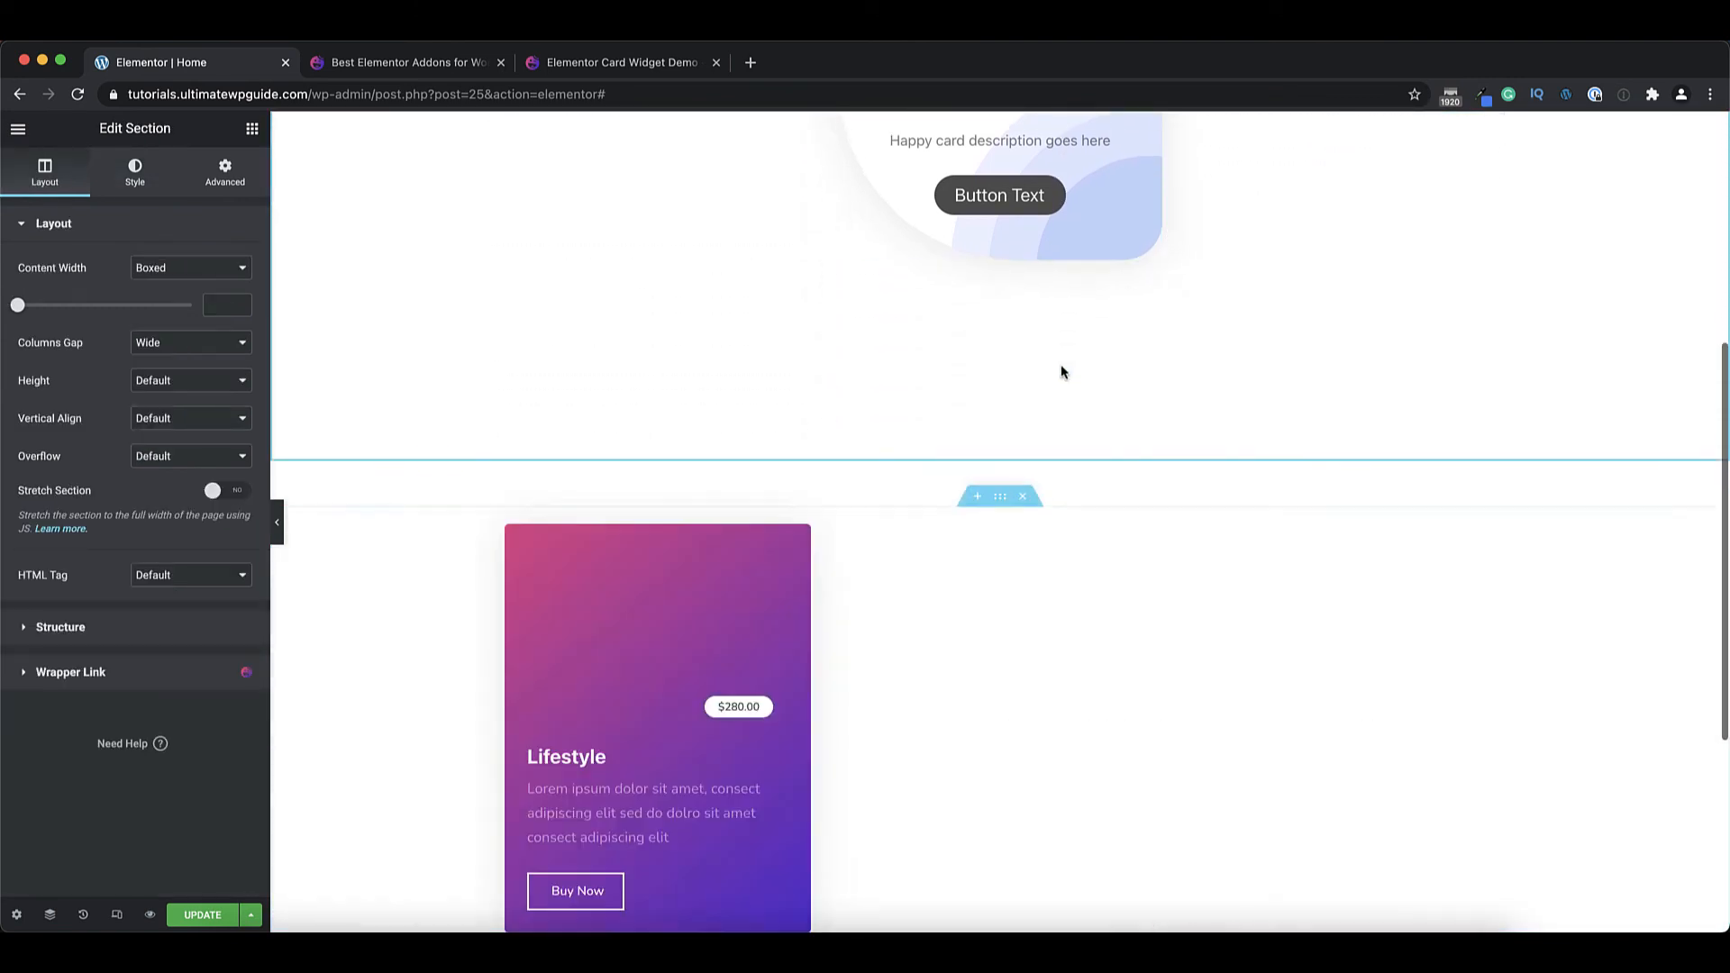
pyautogui.scroll(-2, 1062, 370)
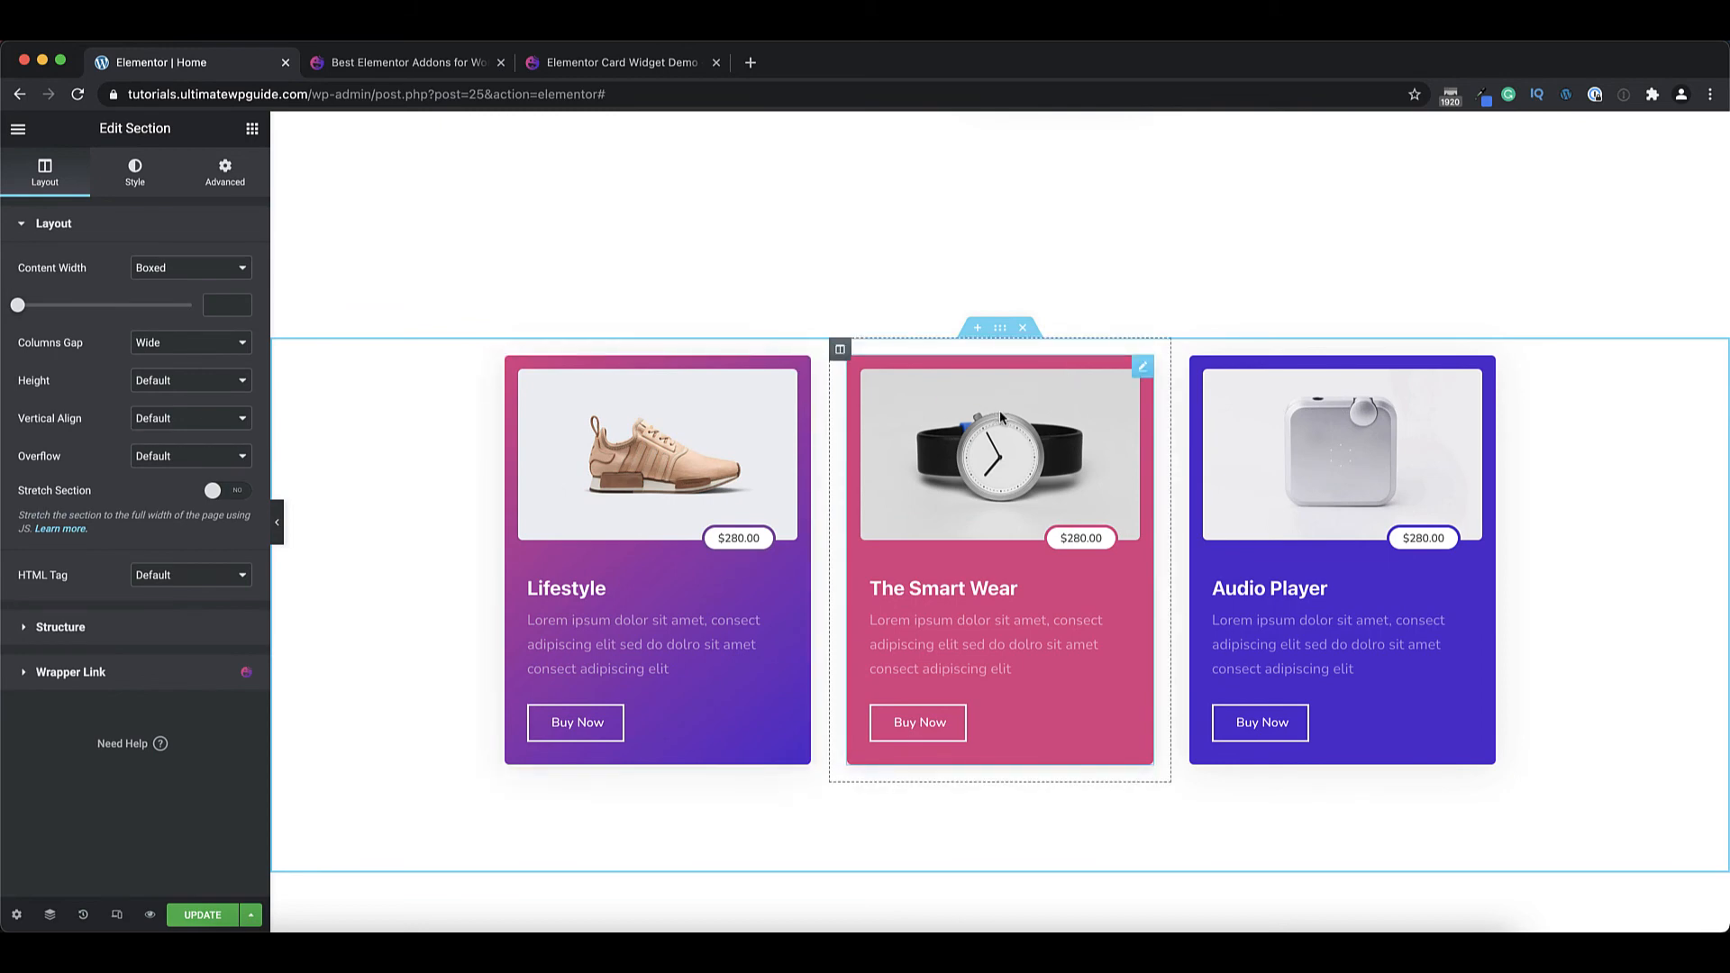
pyautogui.click(1136, 376)
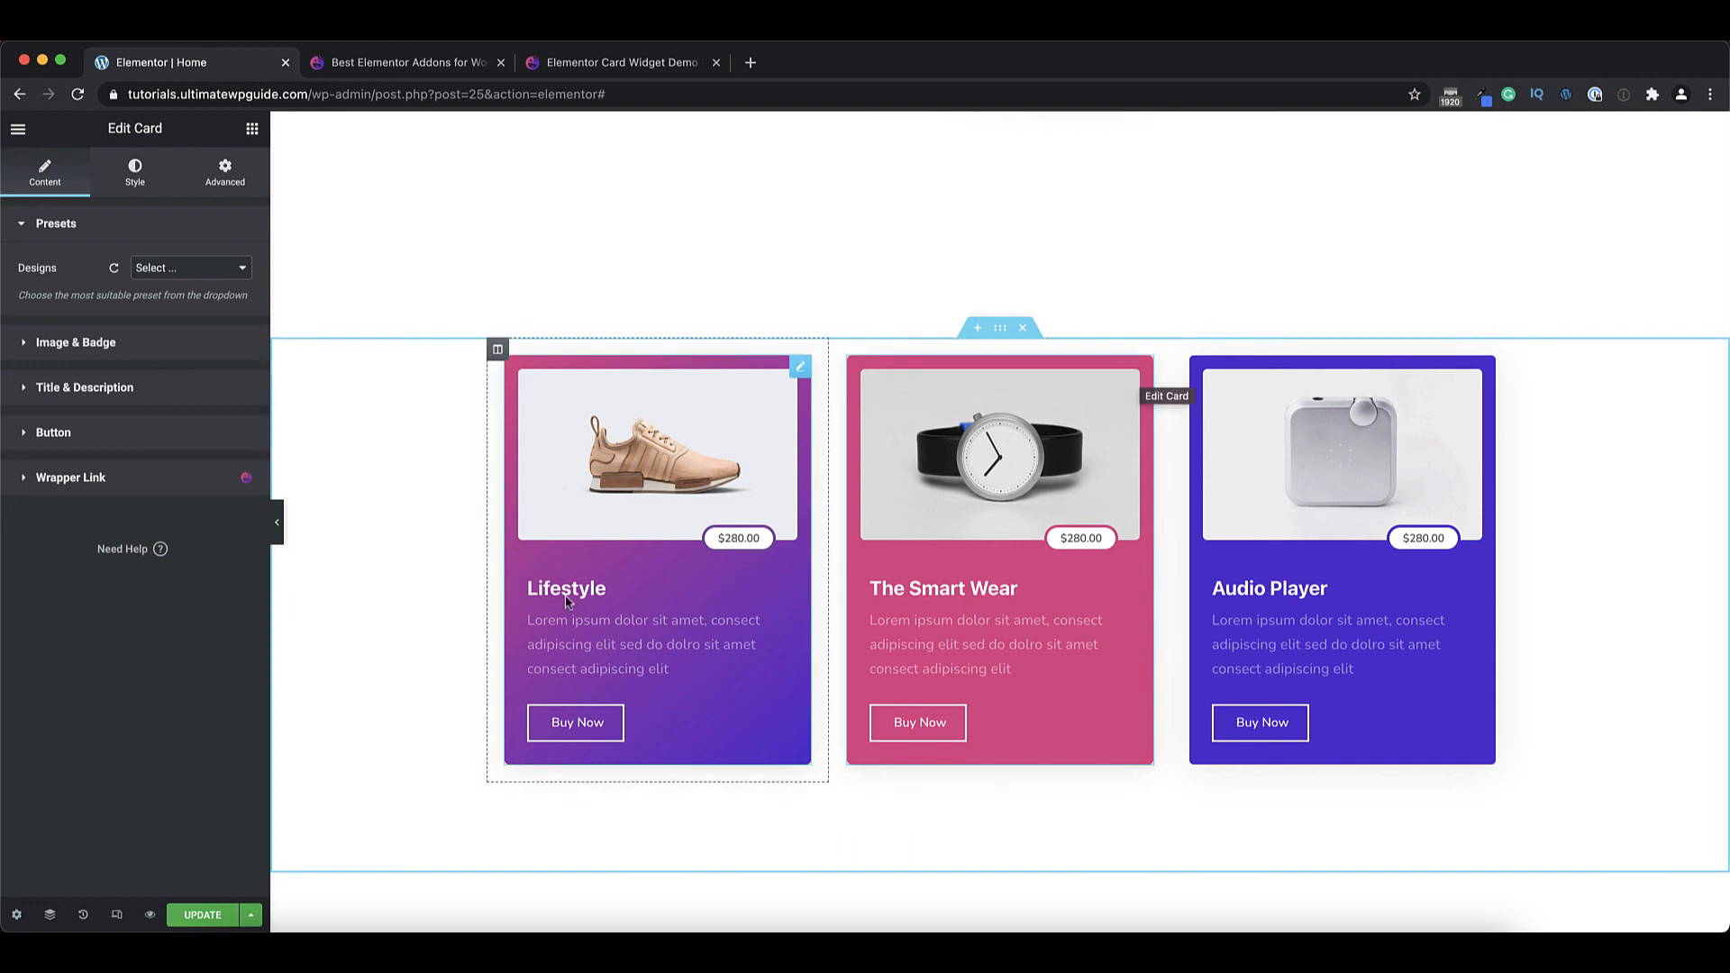
# Preview the pasted cards in the mobile and tablet layouts, checking all three cards on mobile, and return to the desktop view.
pyautogui.click(118, 916)
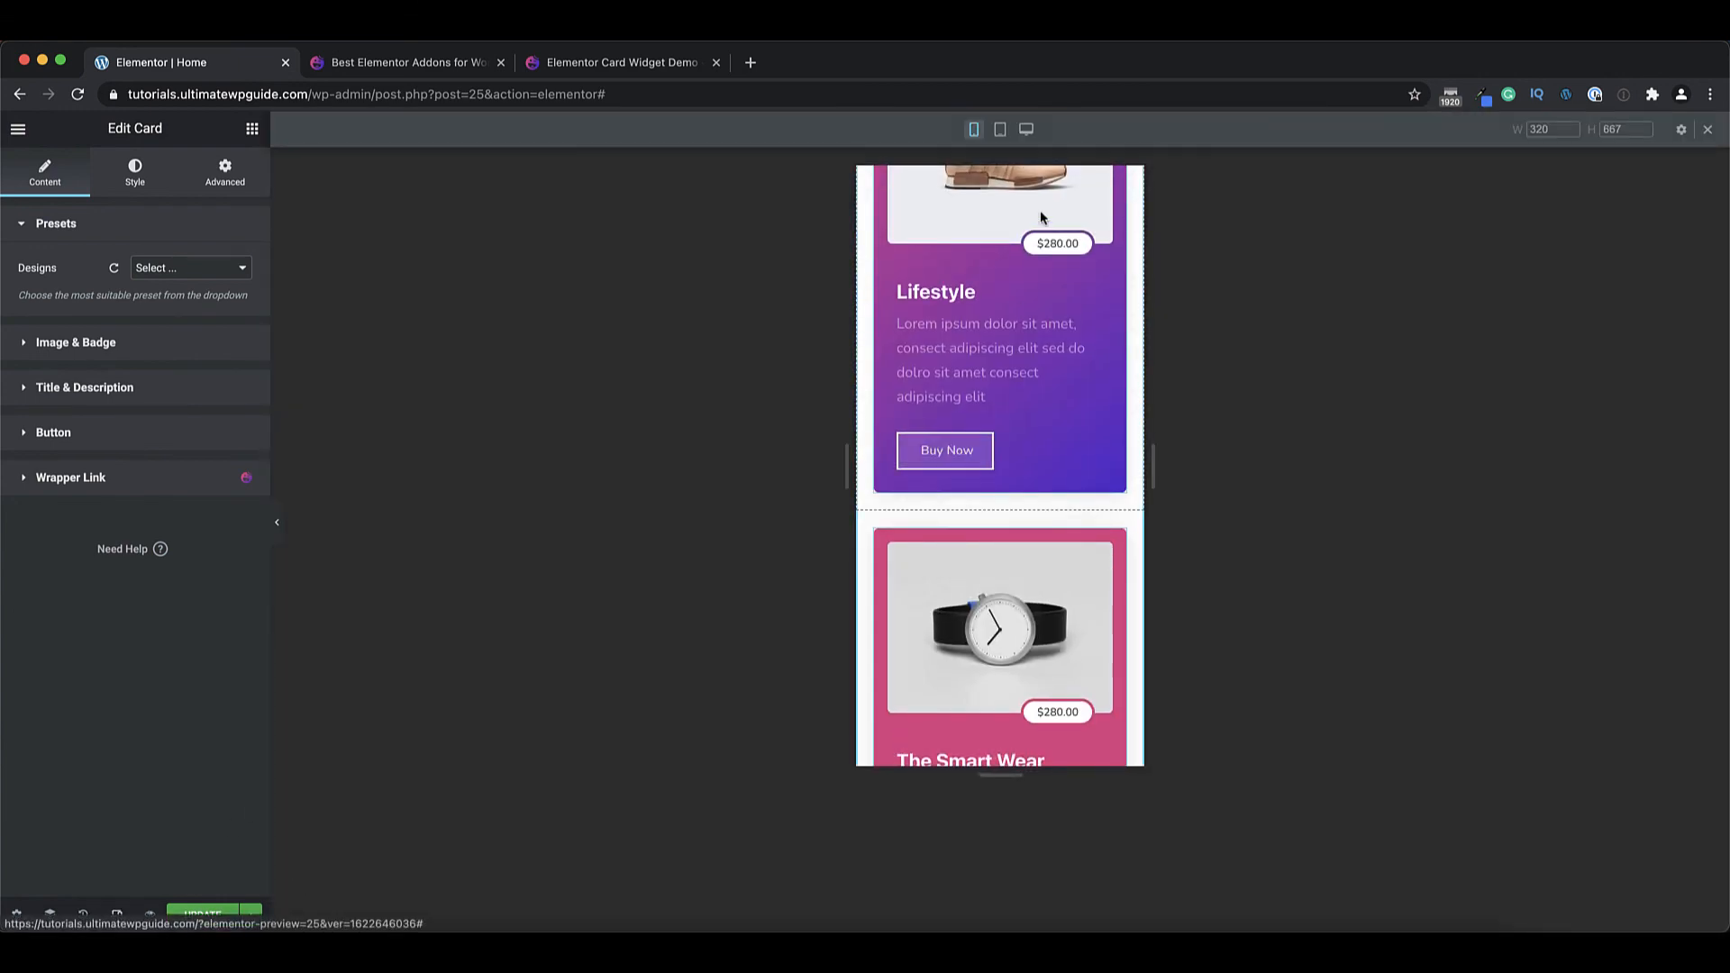
pyautogui.click(1000, 130)
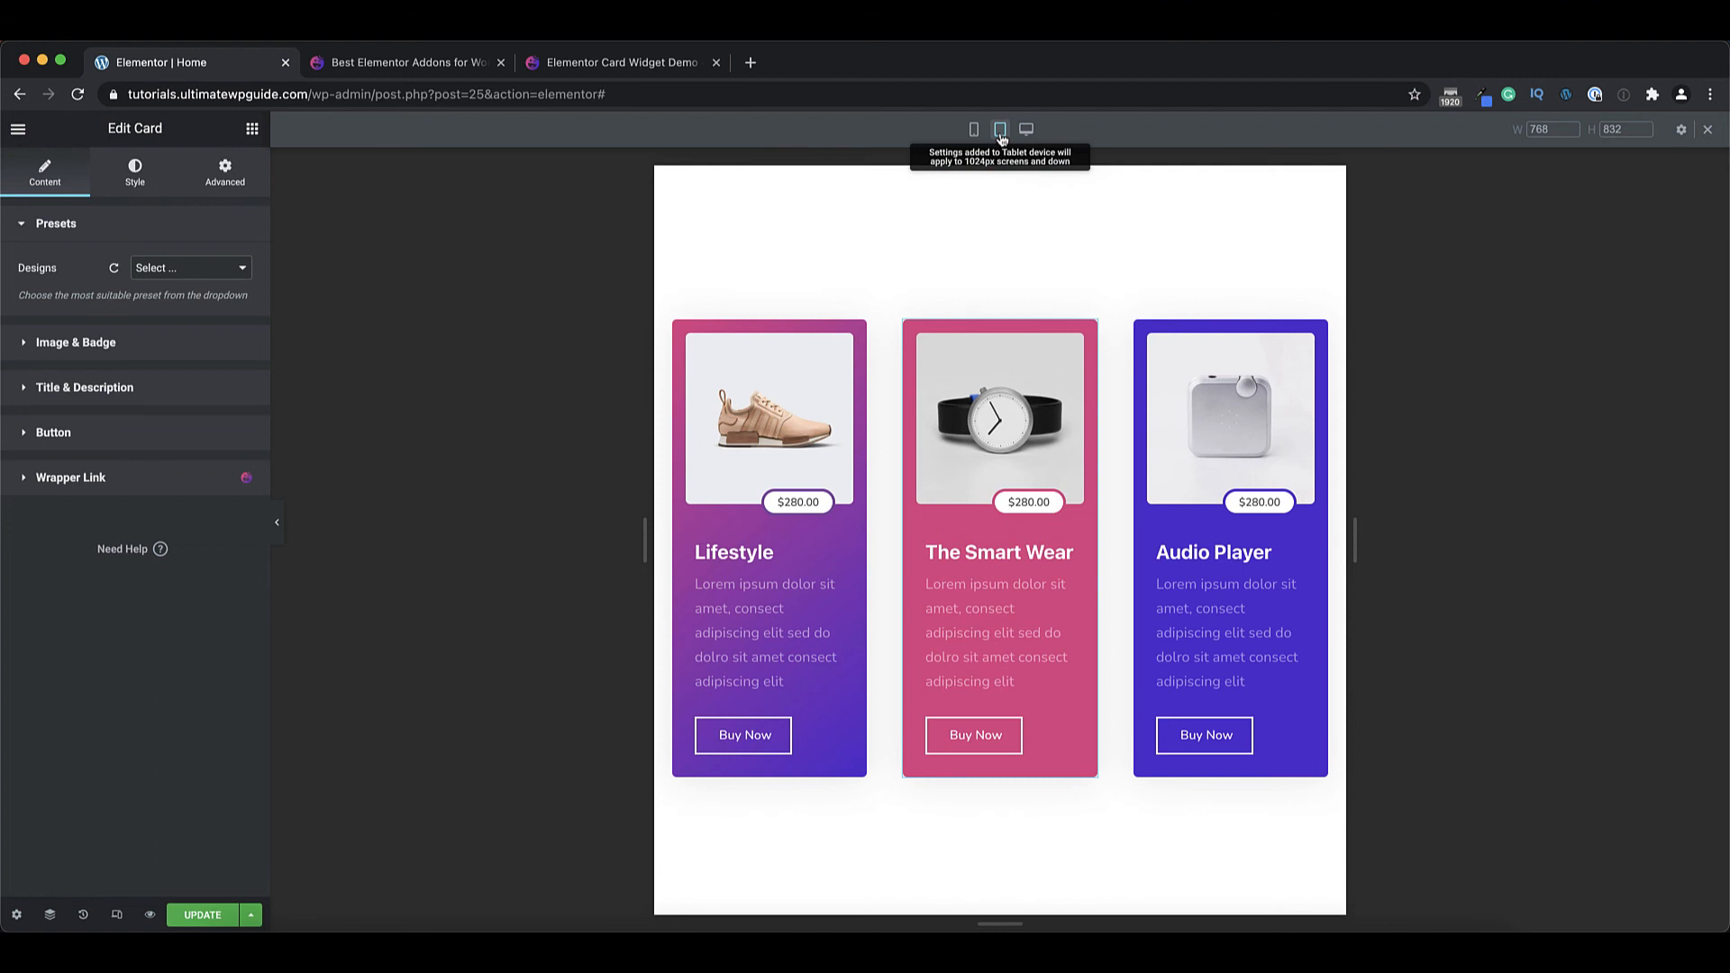
pyautogui.click(973, 130)
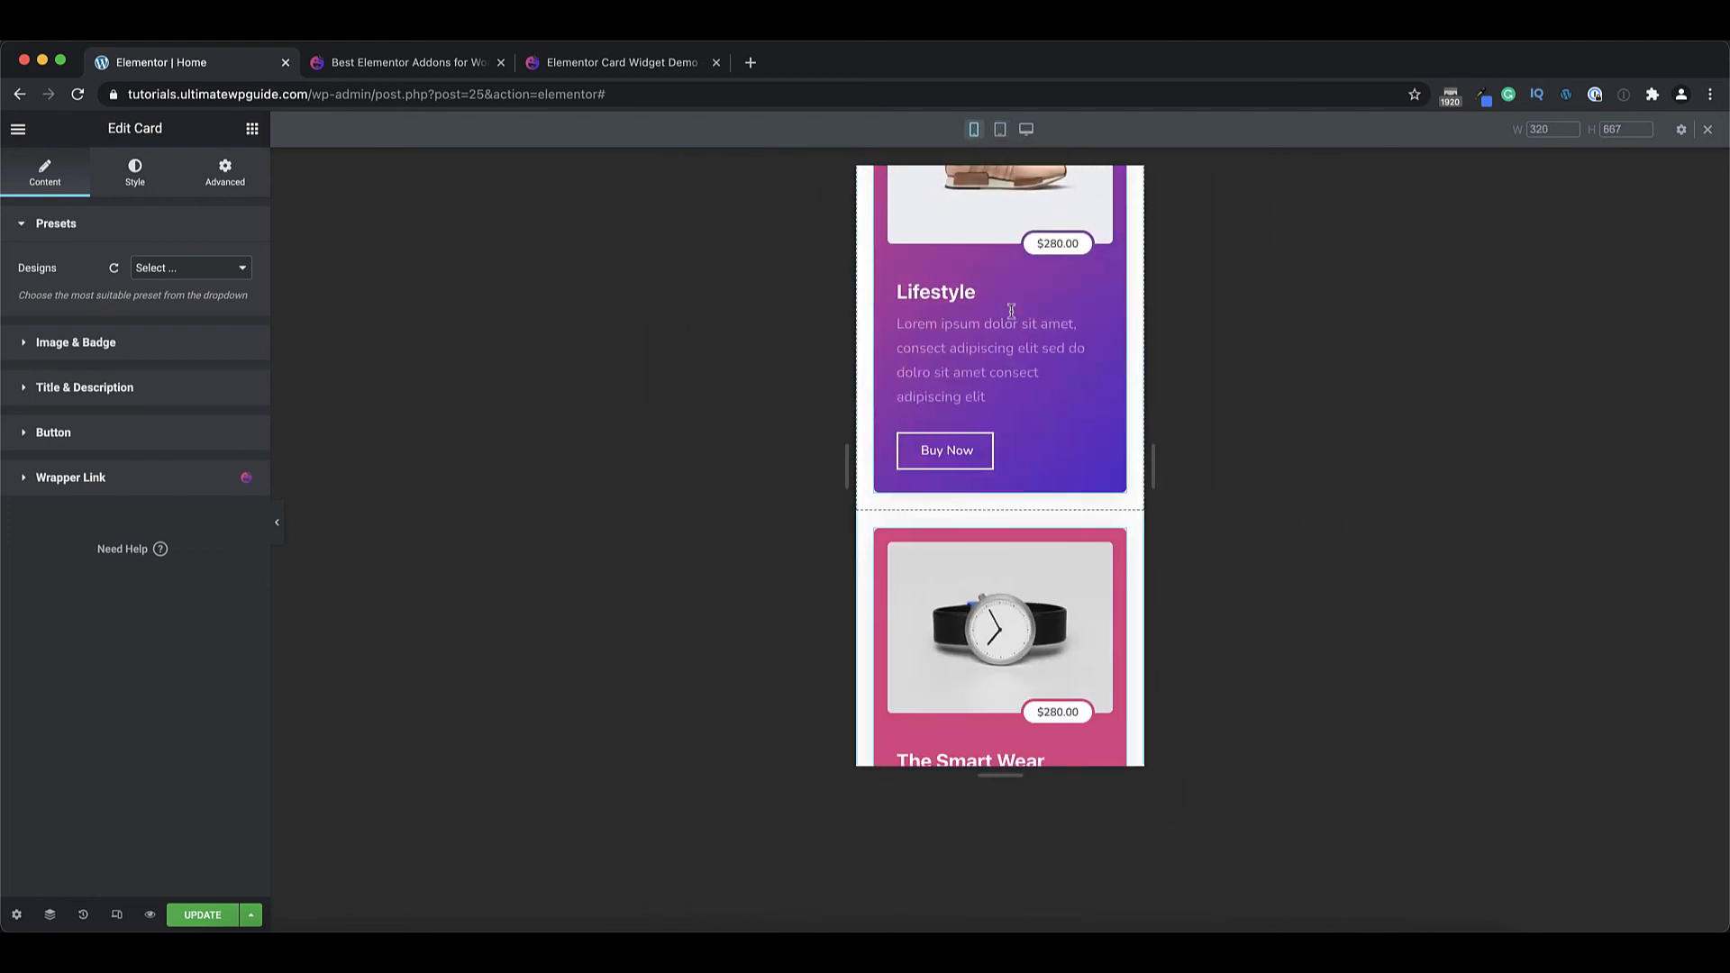
pyautogui.scroll(2, 1012, 312)
pyautogui.scroll(-3, 1012, 312)
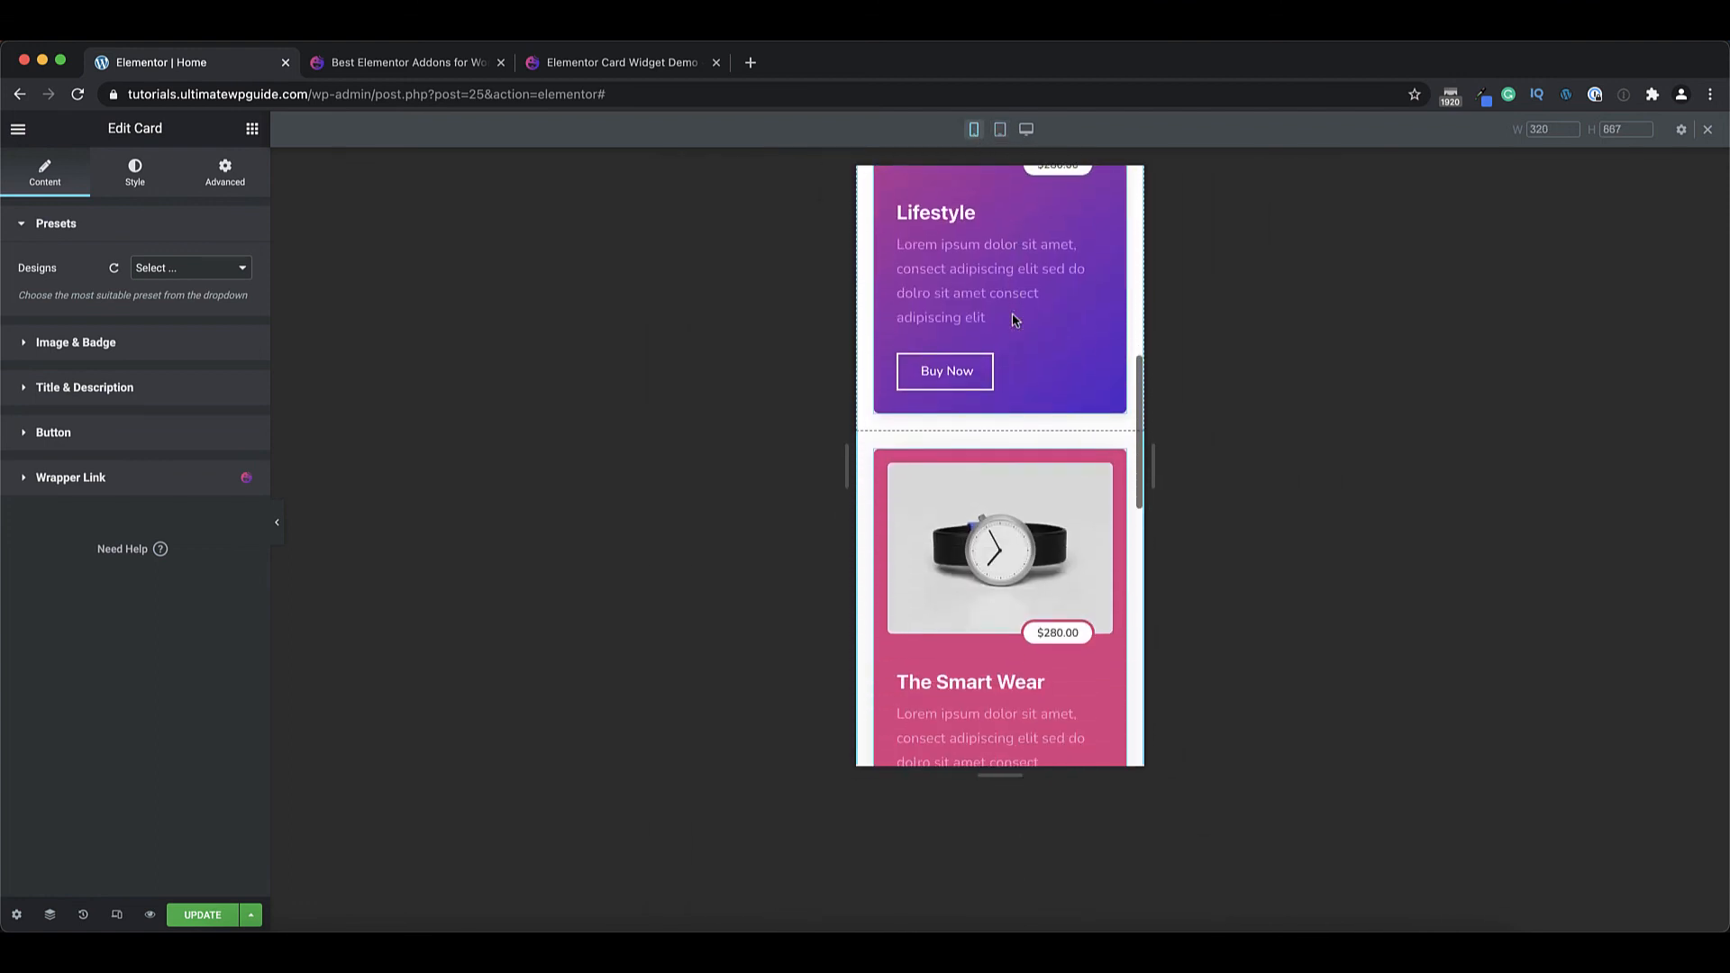
pyautogui.scroll(-6, 1013, 320)
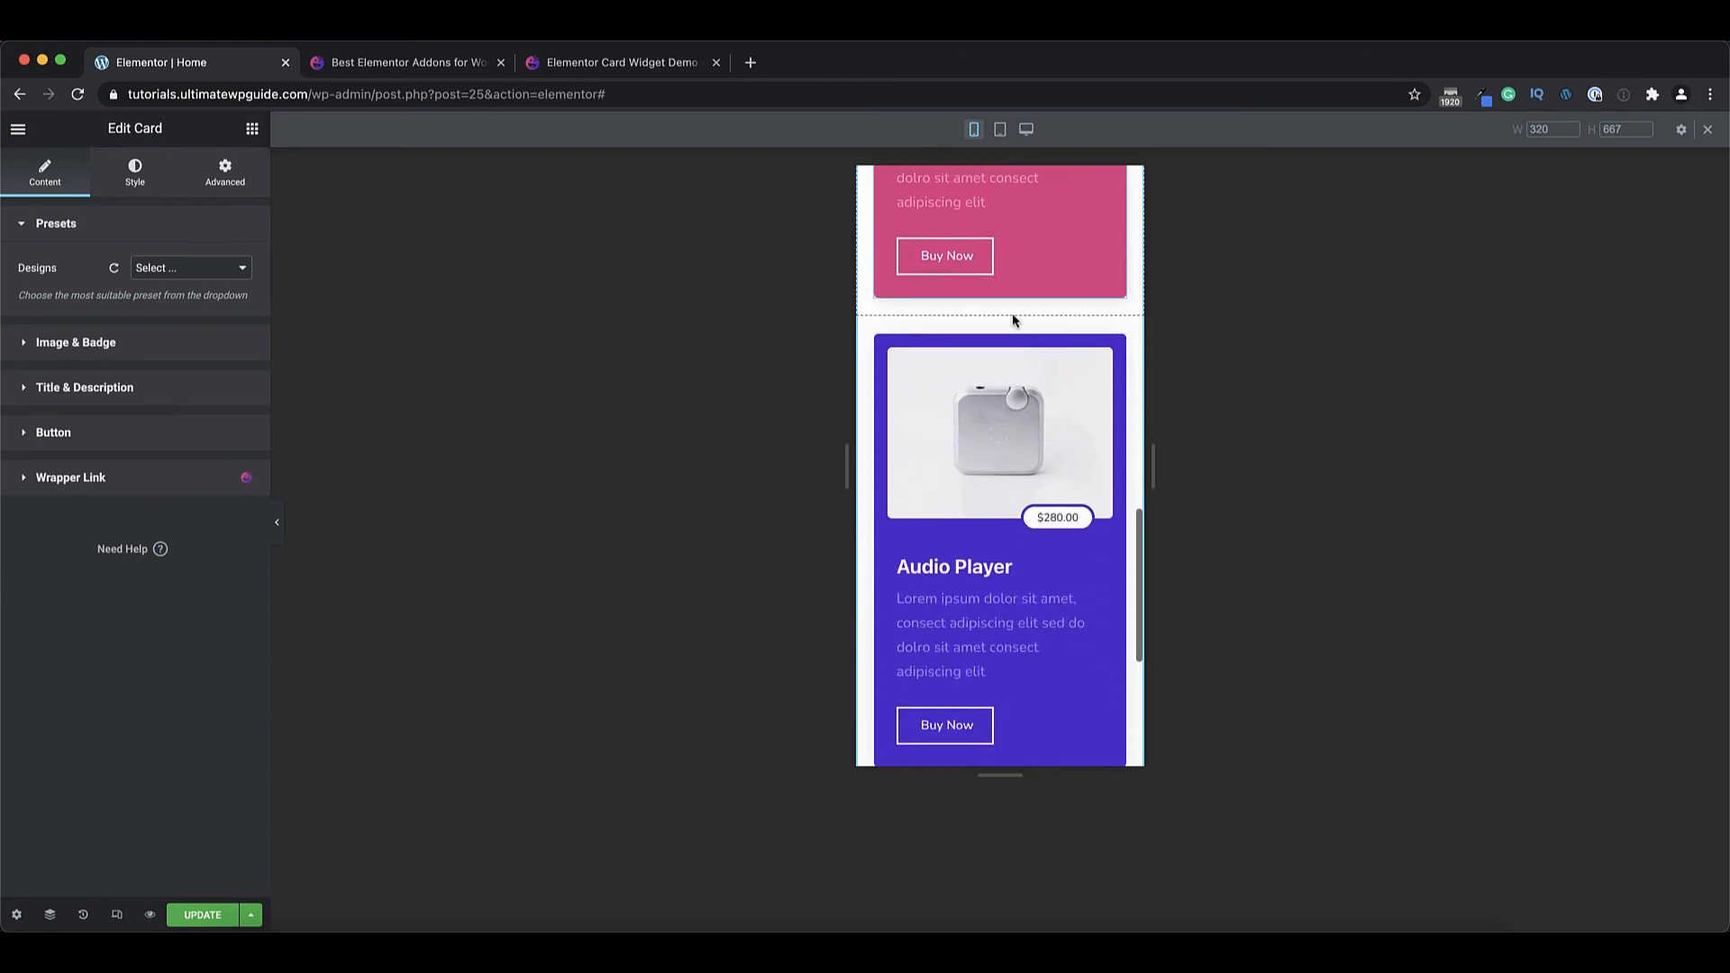
pyautogui.scroll(-2, 1012, 320)
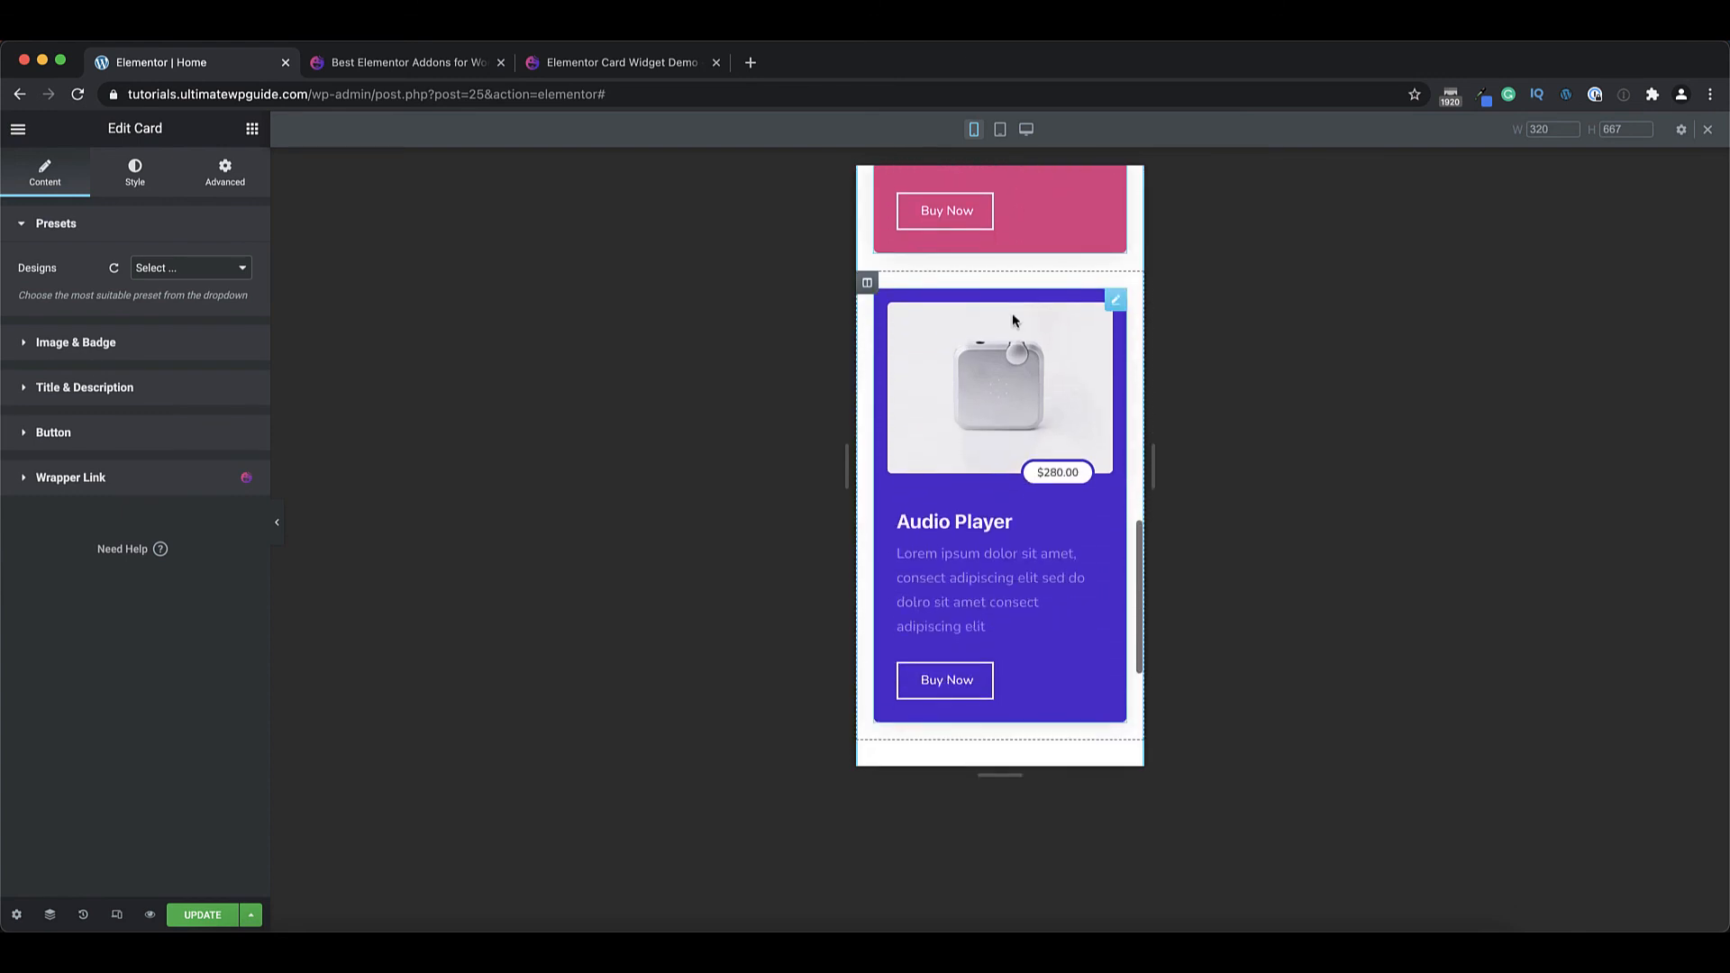
pyautogui.click(1025, 135)
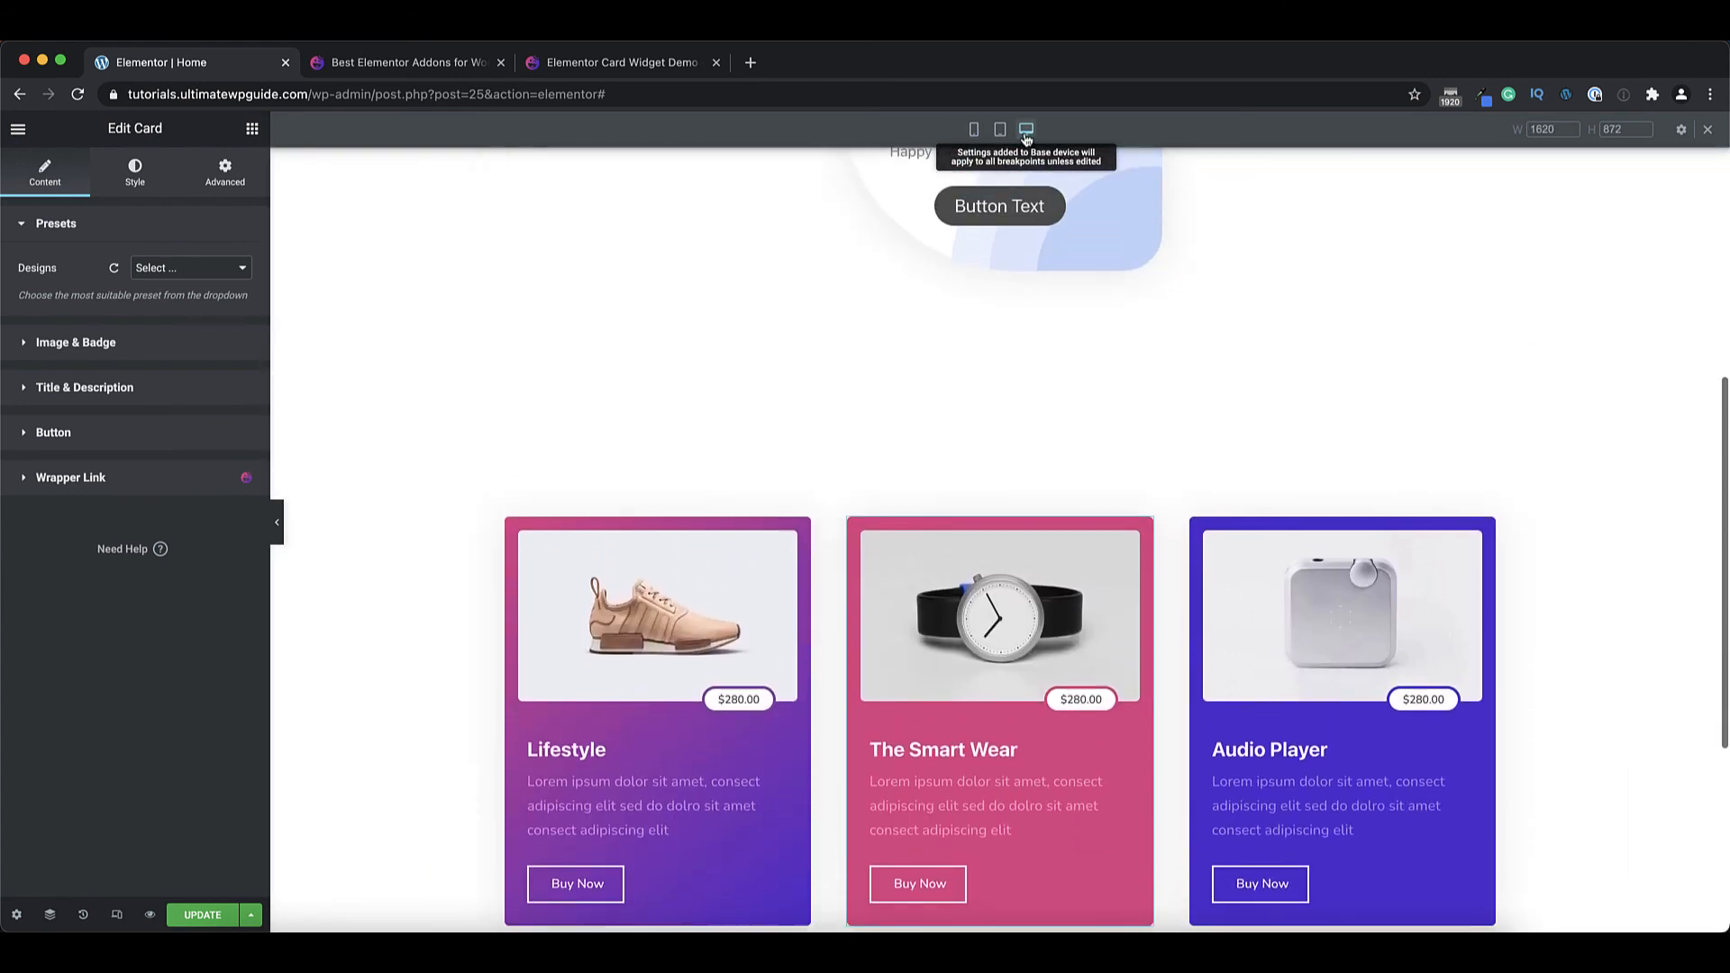